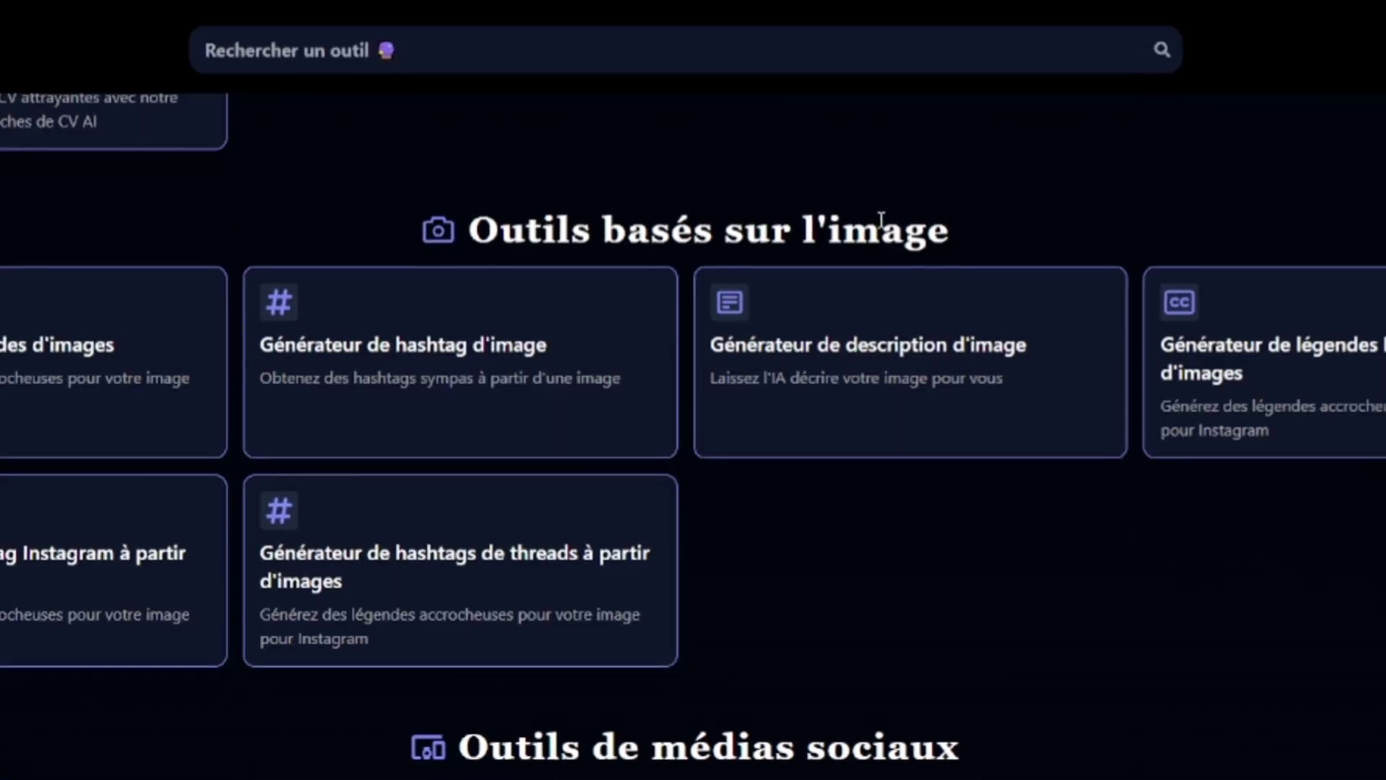
{"action": "scroll", "coordinate": [885, 224], "scroll_direction": "down", "scroll_amount": 8}
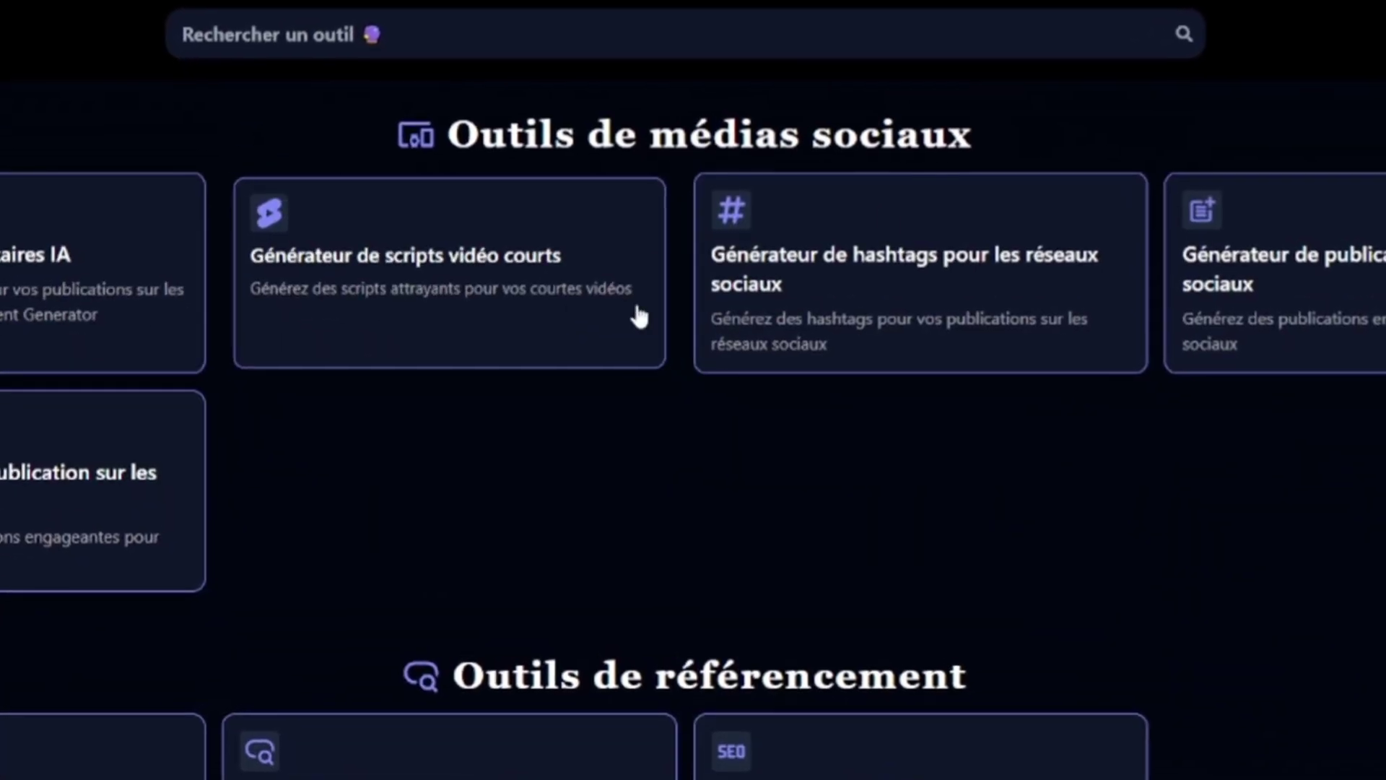
{"action": "scroll", "coordinate": [769, 464], "scroll_direction": "down", "scroll_amount": 7}
{"action": "scroll", "coordinate": [769, 464], "scroll_direction": "down", "scroll_amount": 10}
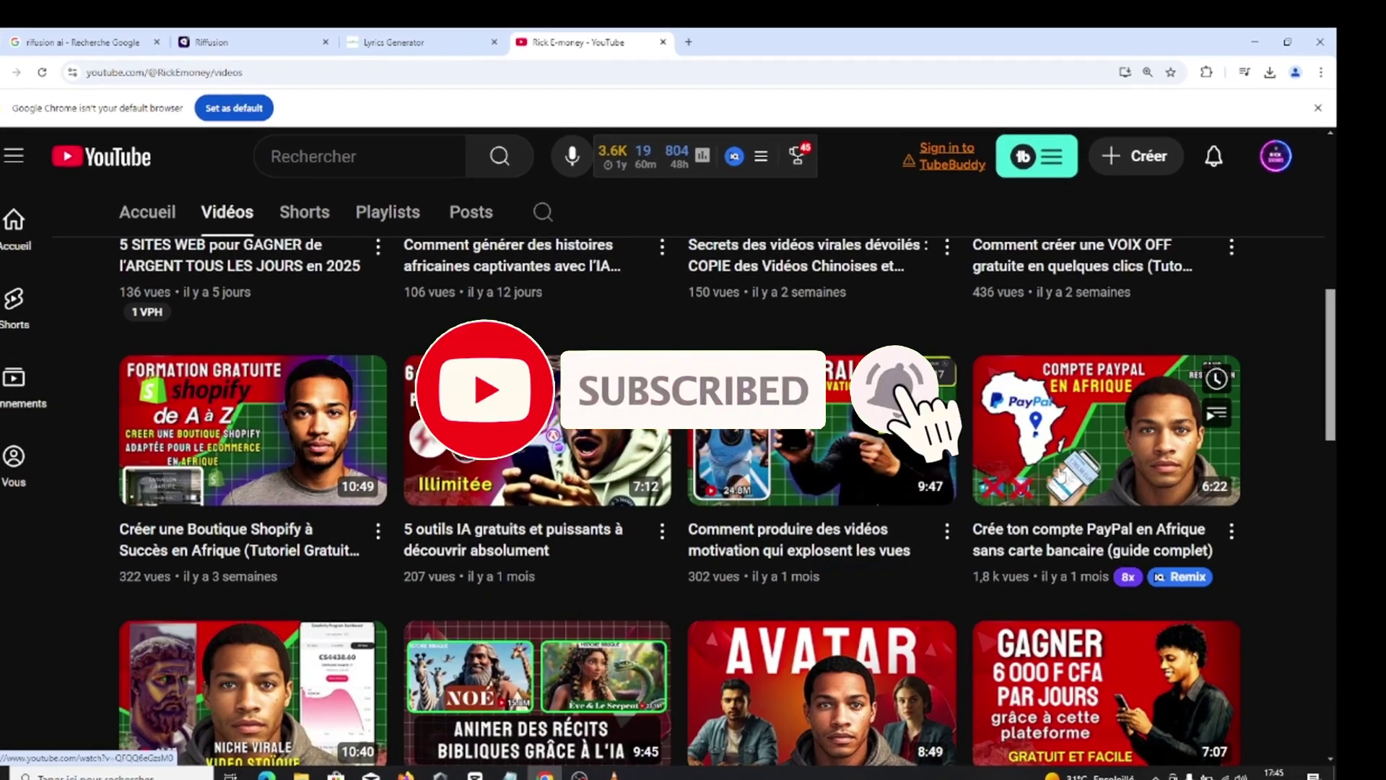
{"action": "scroll", "coordinate": [1119, 505], "scroll_direction": "down", "scroll_amount": 3}
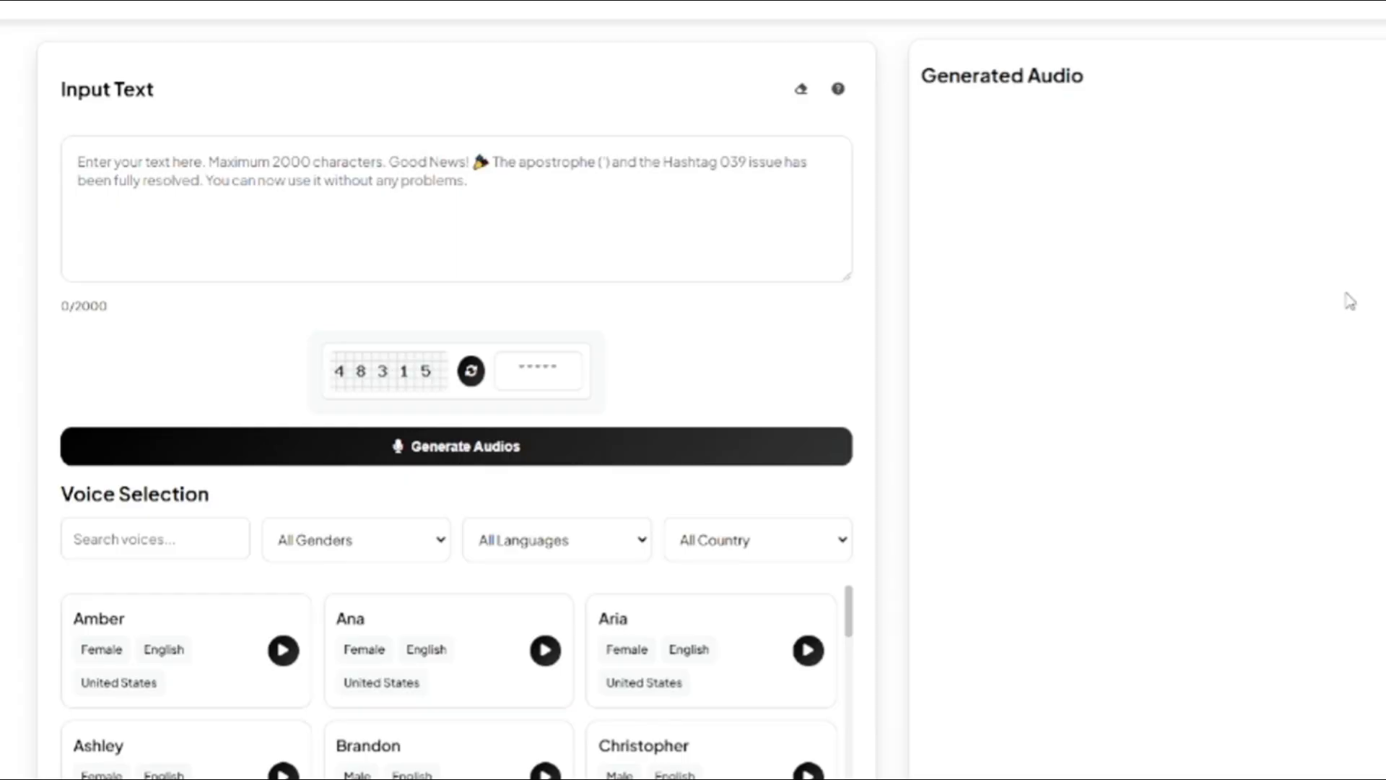
Step: Look through the voices offered in the text-to-speech tool's Voice Selection list
{"action": "scroll", "coordinate": [1348, 302], "scroll_direction": "down", "scroll_amount": 3}
{"action": "scroll", "coordinate": [1351, 301], "scroll_direction": "up", "scroll_amount": 4}
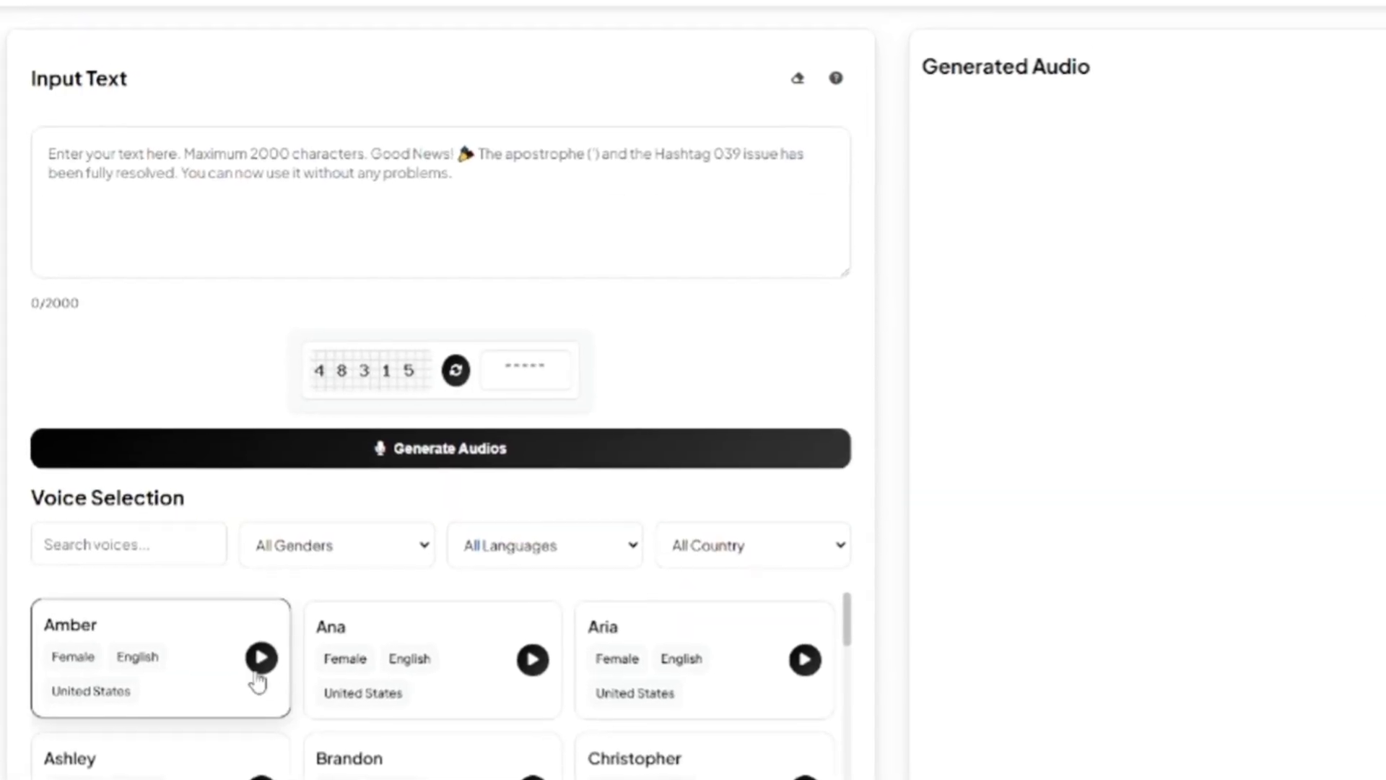
{"action": "scroll", "coordinate": [256, 679], "scroll_direction": "down", "scroll_amount": 5}
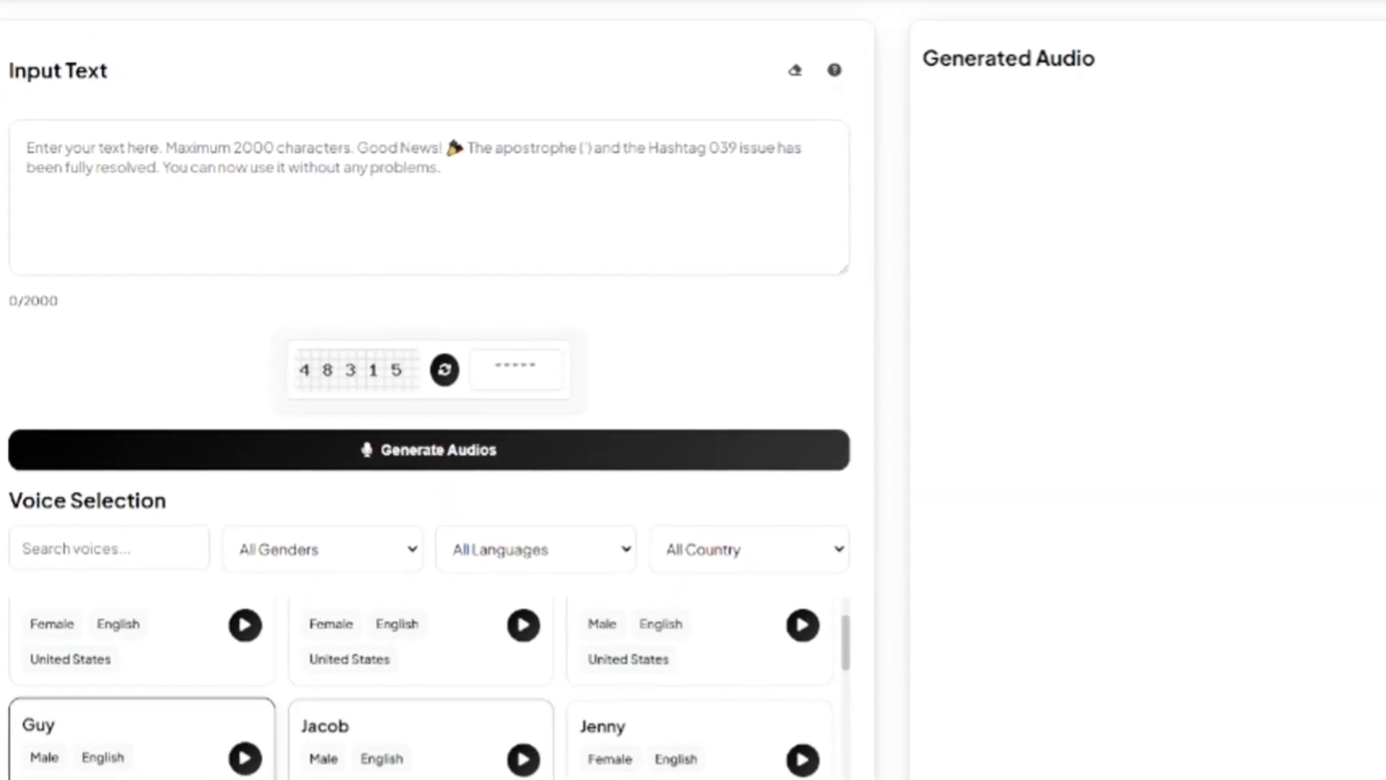
{"action": "scroll", "coordinate": [693, 674], "scroll_direction": "down", "scroll_amount": 3}
{"action": "scroll", "coordinate": [693, 679], "scroll_direction": "down", "scroll_amount": 2}
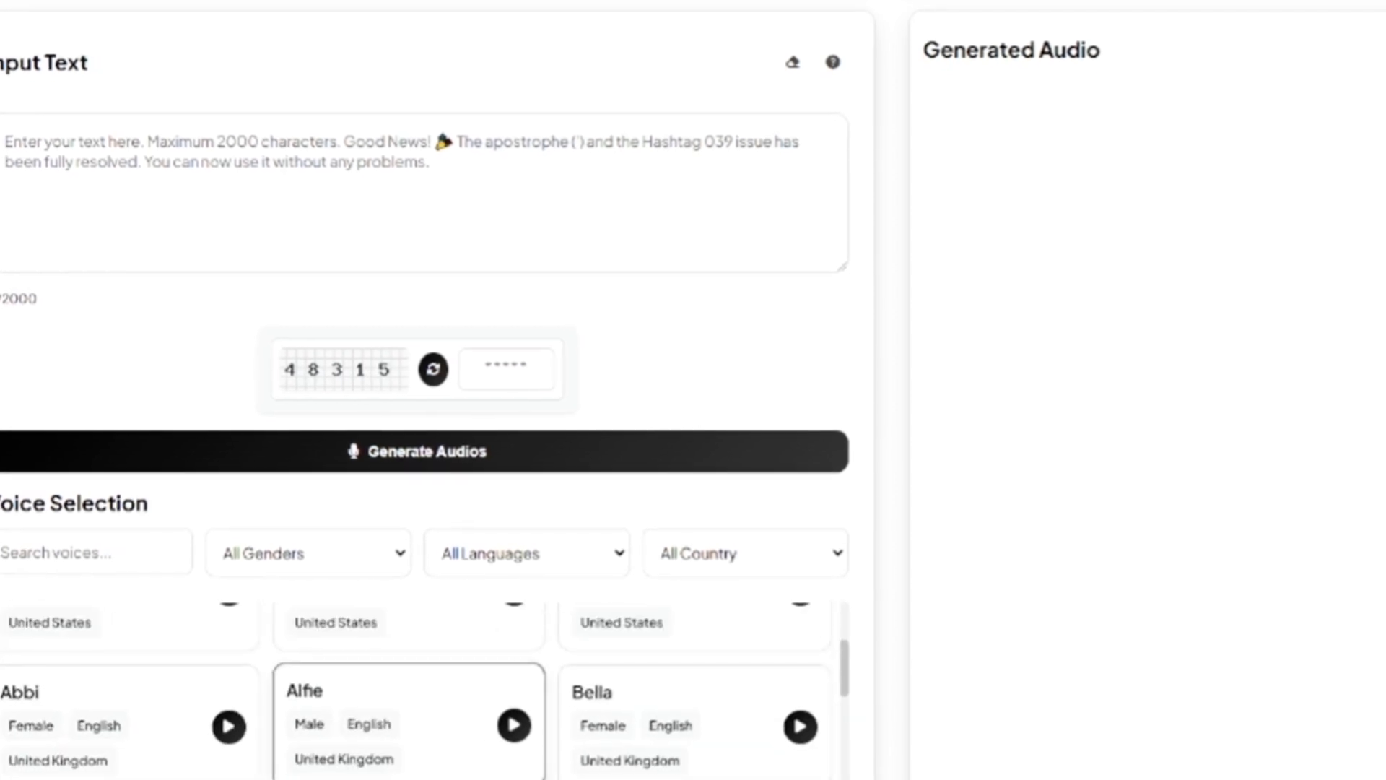
{"action": "scroll", "coordinate": [695, 722], "scroll_direction": "down", "scroll_amount": 2}
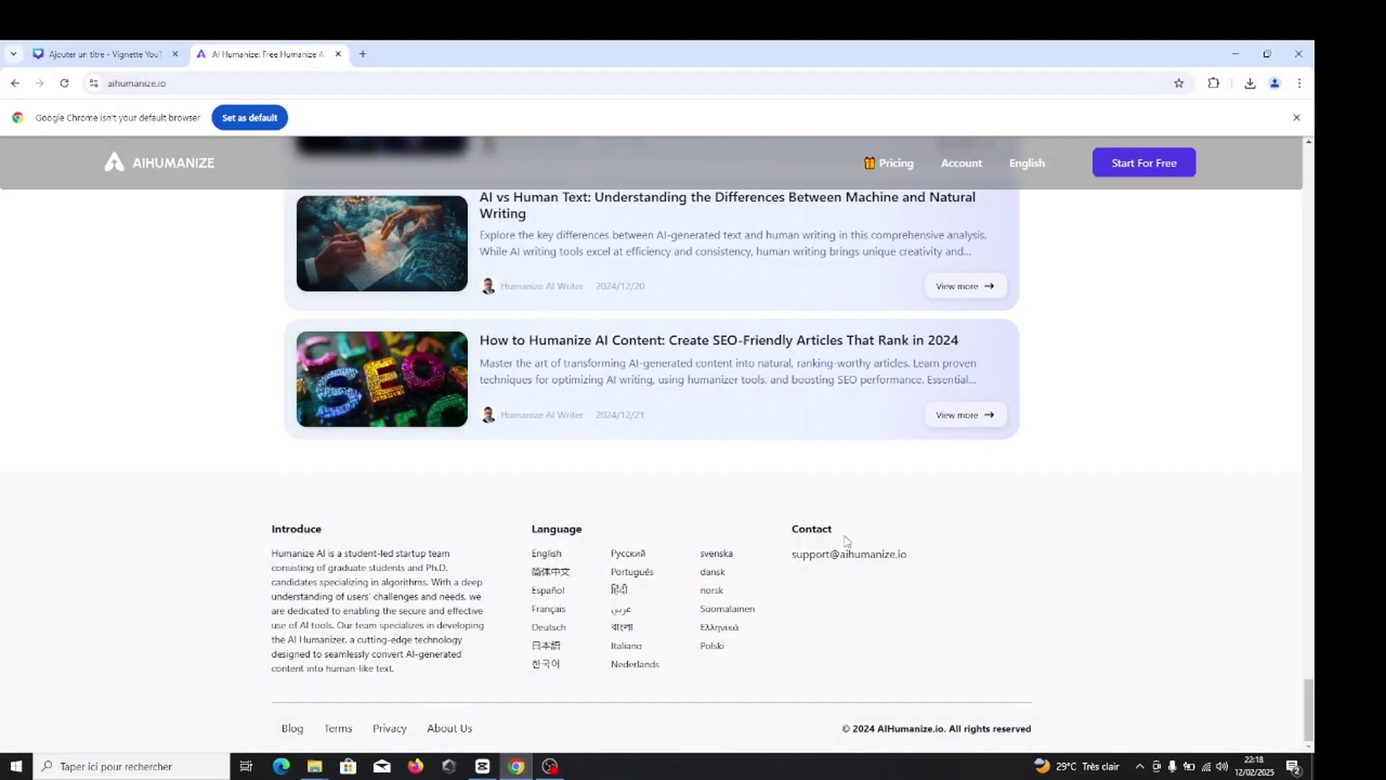
Step: Look over the AIHumanize home page, including its blog articles, FAQ, user reviews, target users, conversion guide and text converter
{"action": "scroll", "coordinate": [847, 540], "scroll_direction": "up", "scroll_amount": 9}
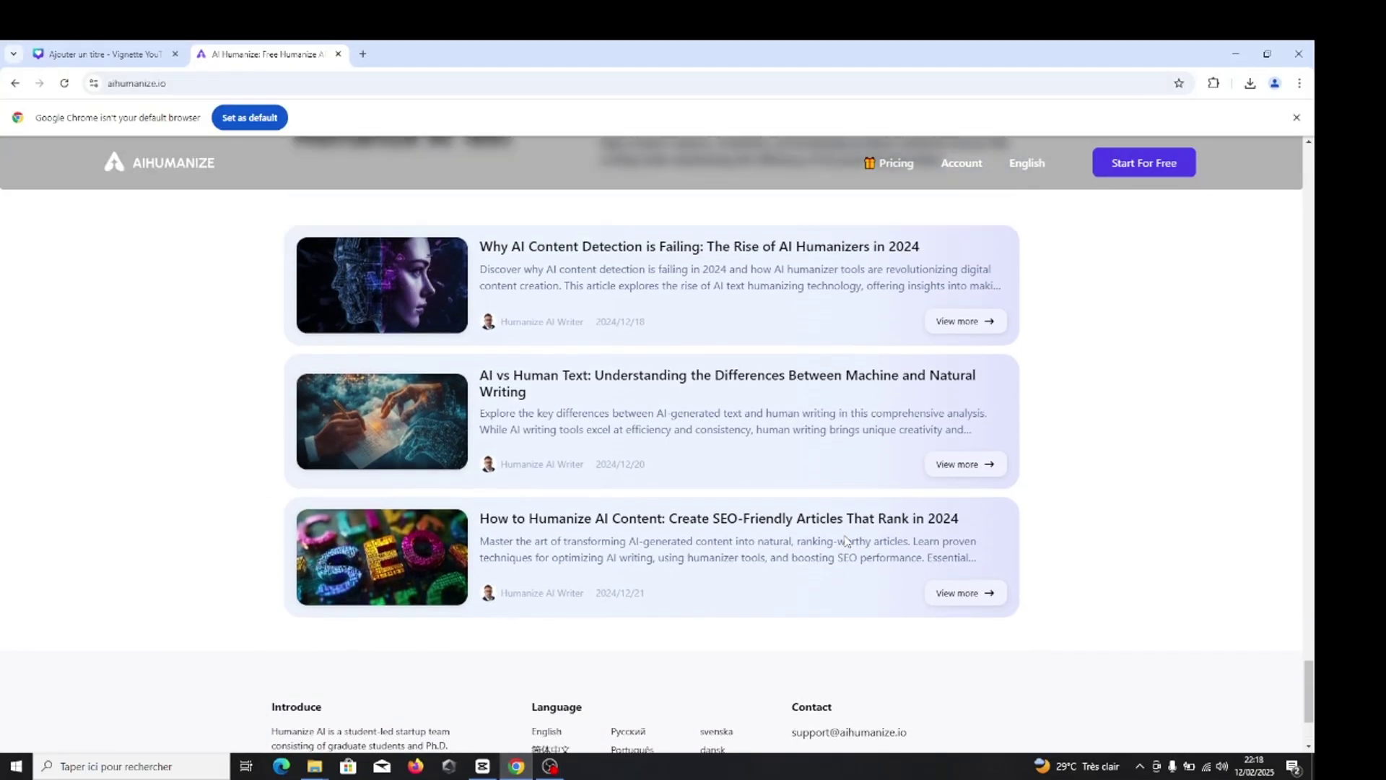
{"action": "scroll", "coordinate": [847, 541], "scroll_direction": "up", "scroll_amount": 8}
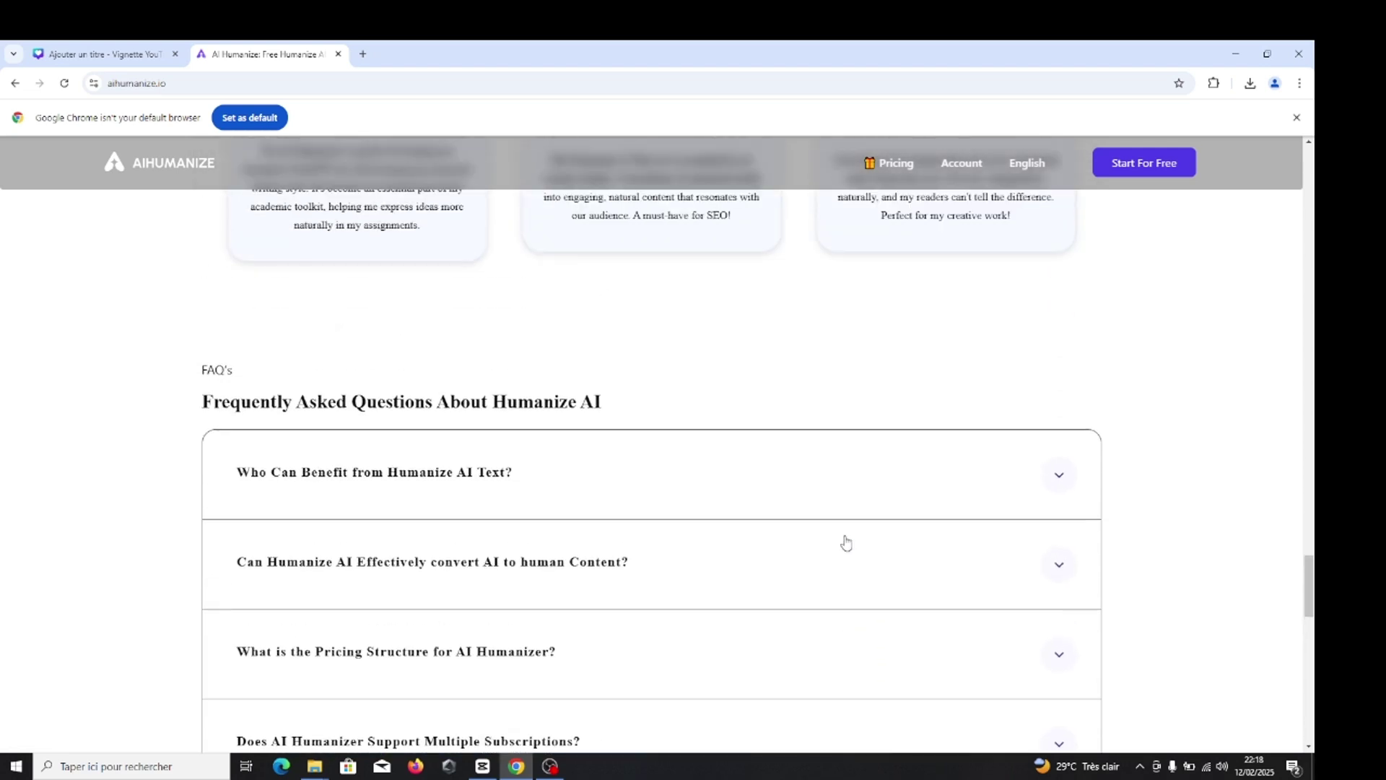
{"action": "scroll", "coordinate": [847, 543], "scroll_direction": "up", "scroll_amount": 8}
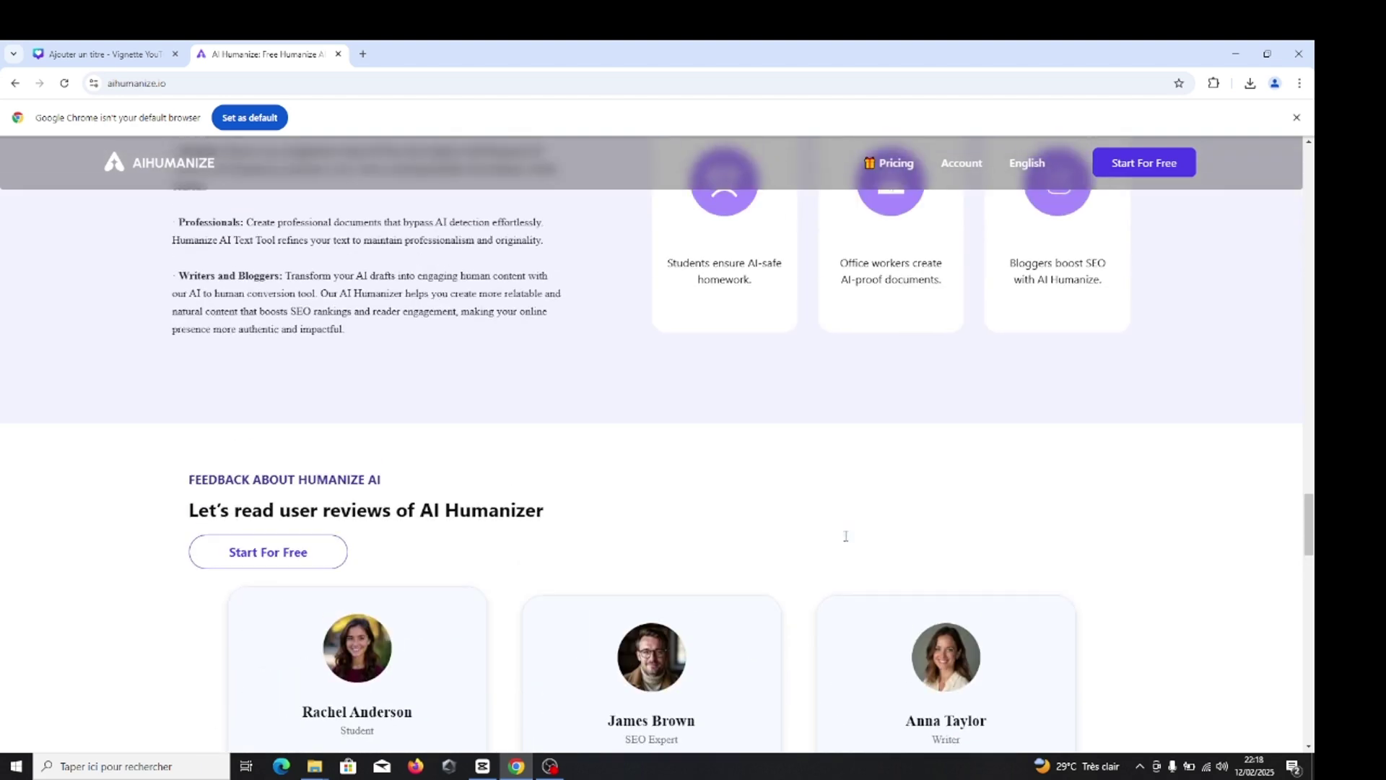
{"action": "scroll", "coordinate": [846, 536], "scroll_direction": "up", "scroll_amount": 4}
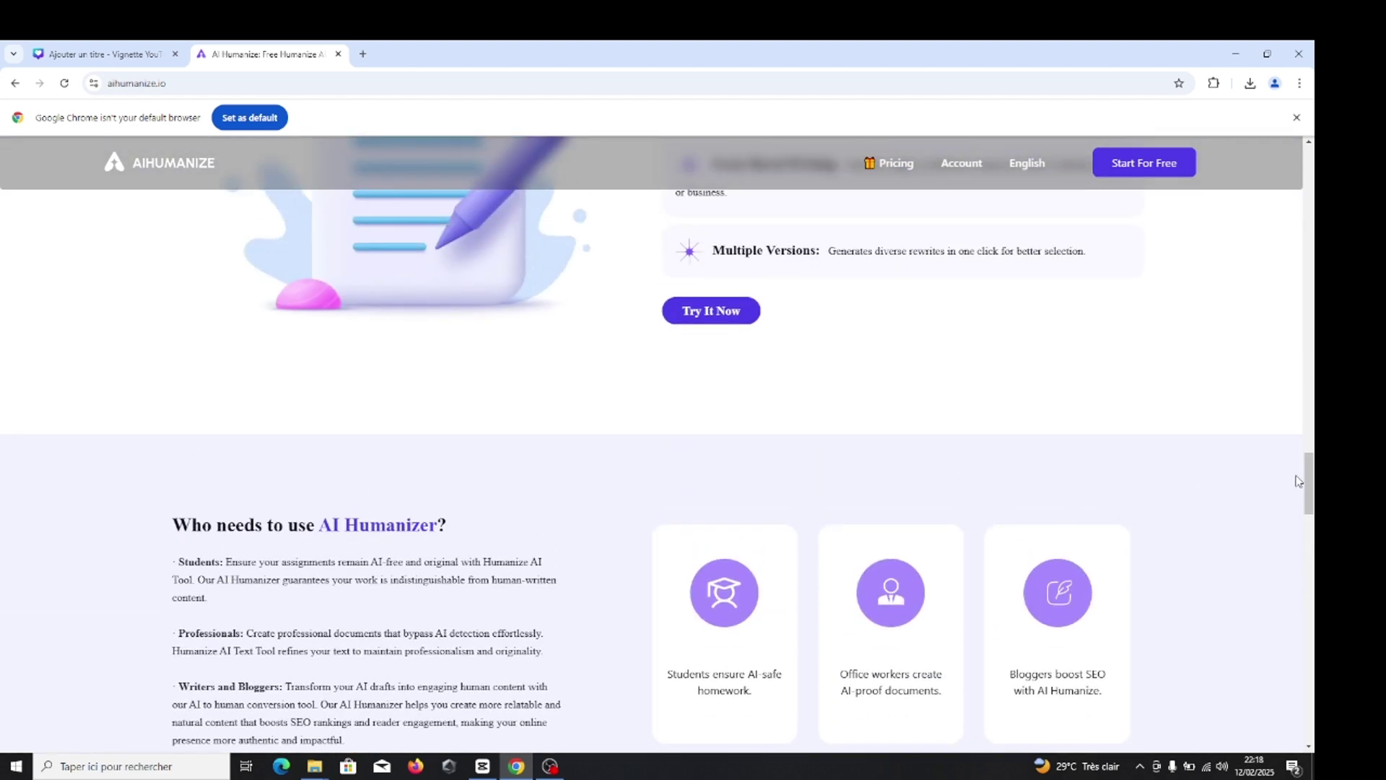
{"action": "scroll", "coordinate": [1121, 539], "scroll_direction": "up", "scroll_amount": 5}
{"action": "scroll", "coordinate": [1120, 539], "scroll_direction": "up", "scroll_amount": 15}
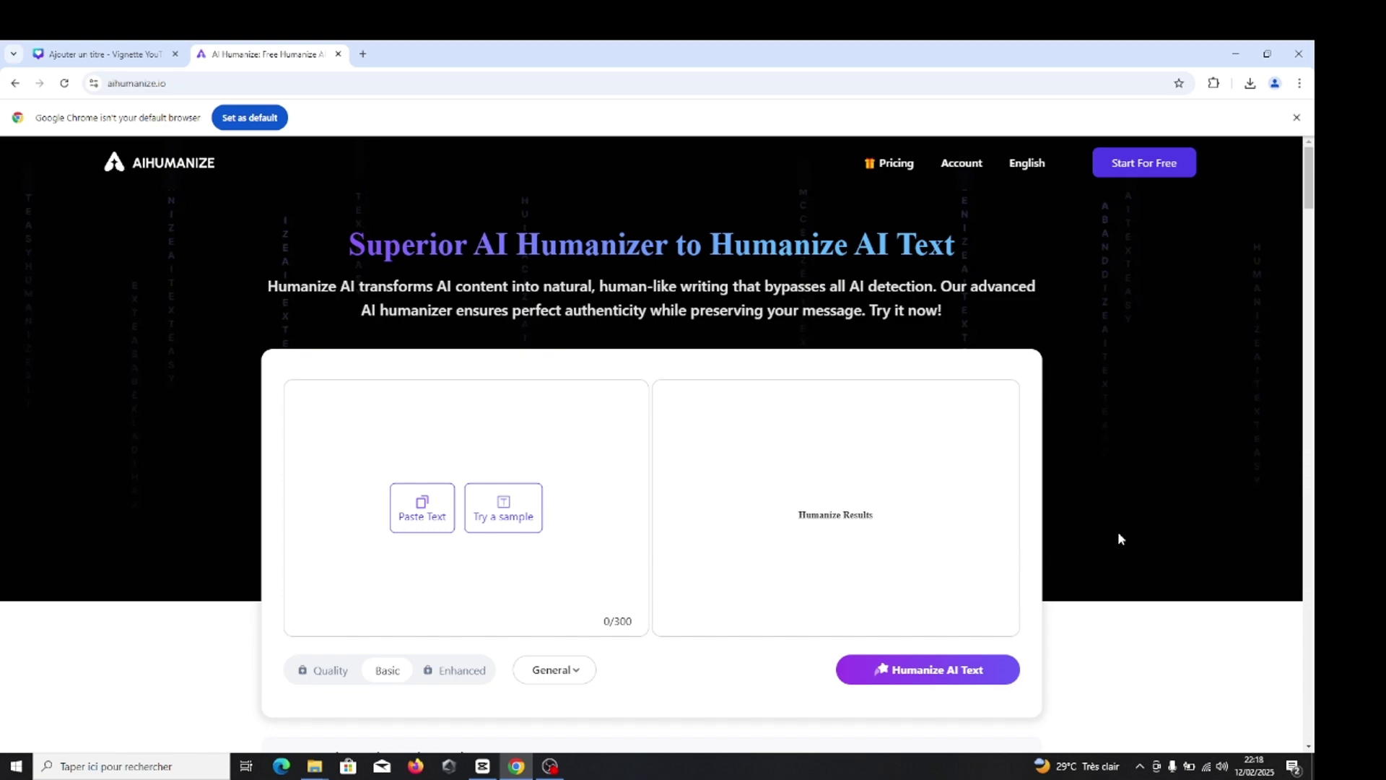
{"action": "scroll", "coordinate": [1118, 531], "scroll_direction": "down", "scroll_amount": 4}
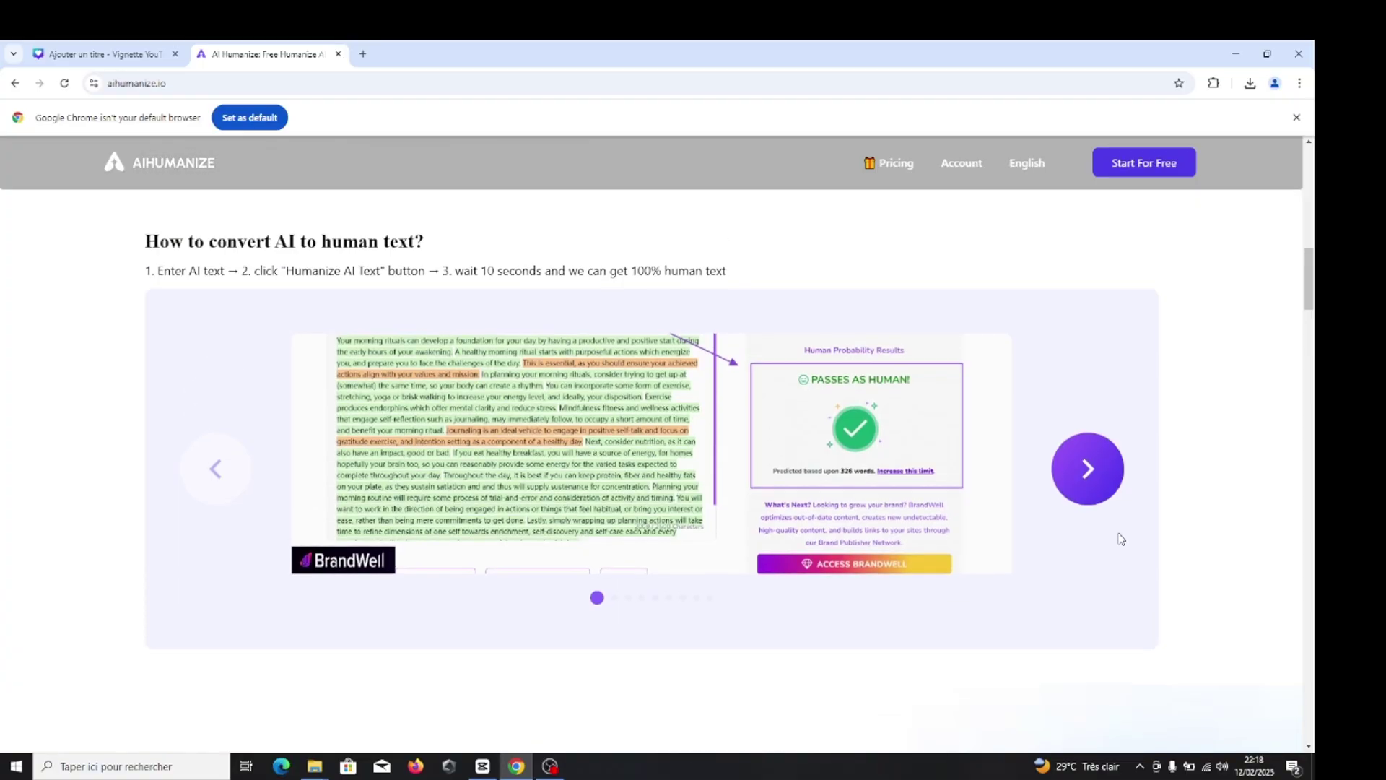
{"action": "scroll", "coordinate": [1120, 538], "scroll_direction": "up", "scroll_amount": 3}
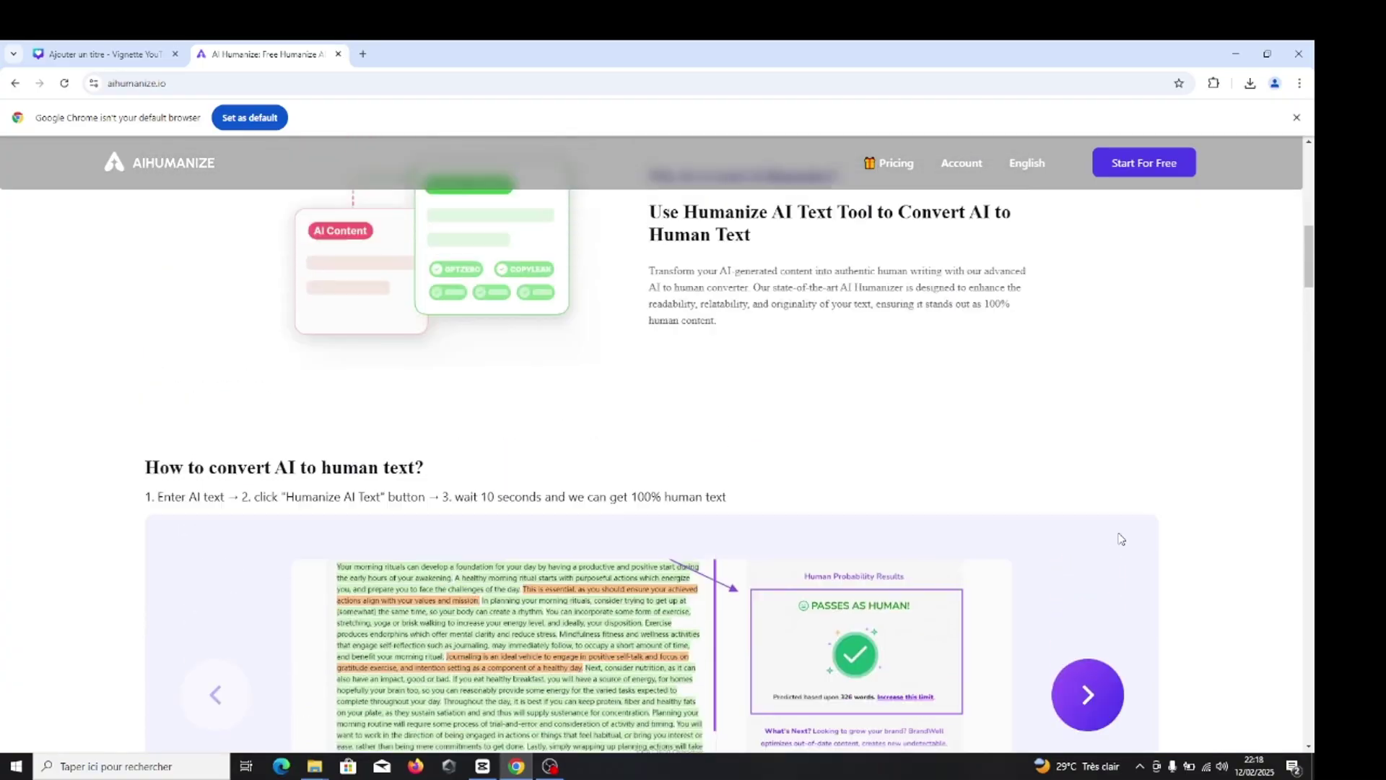
{"action": "scroll", "coordinate": [1120, 539], "scroll_direction": "up", "scroll_amount": 10}
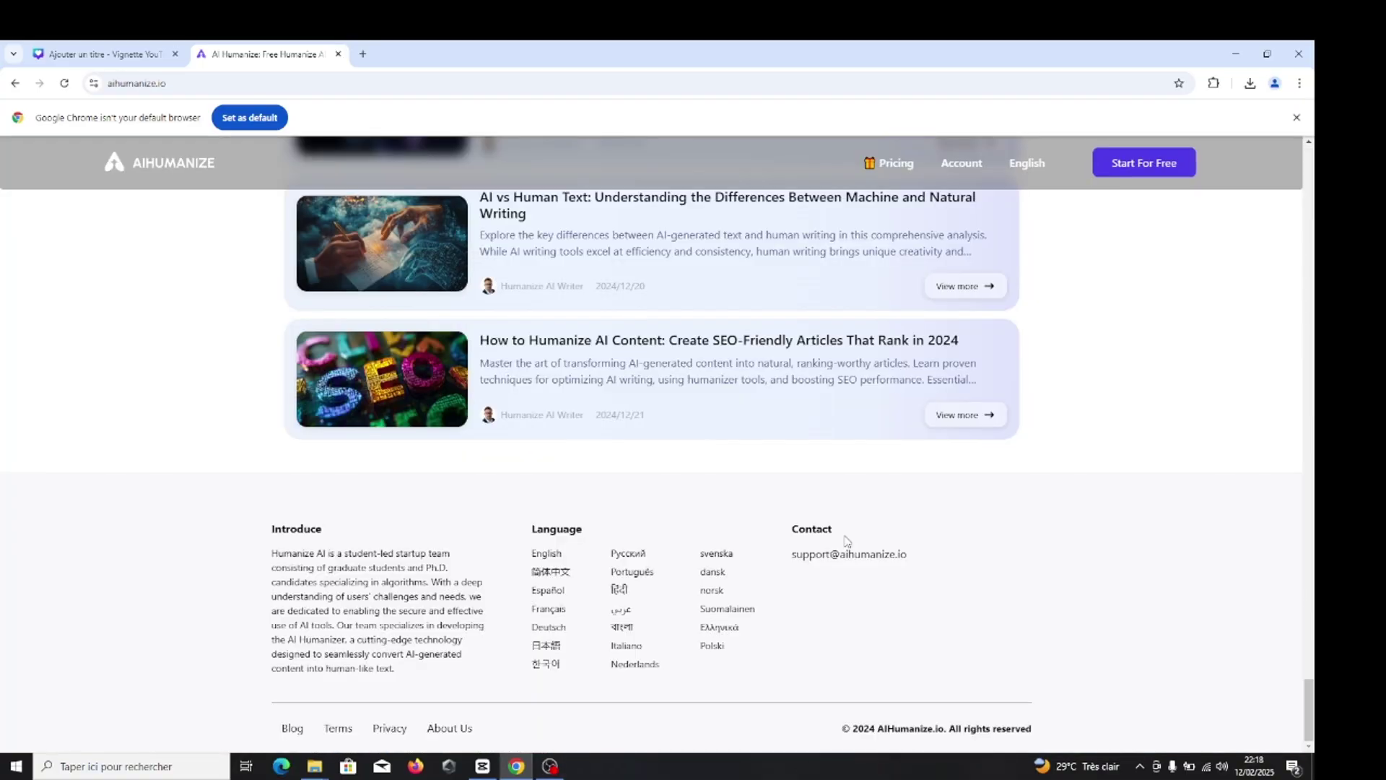
{"action": "scroll", "coordinate": [846, 541], "scroll_direction": "up", "scroll_amount": 10}
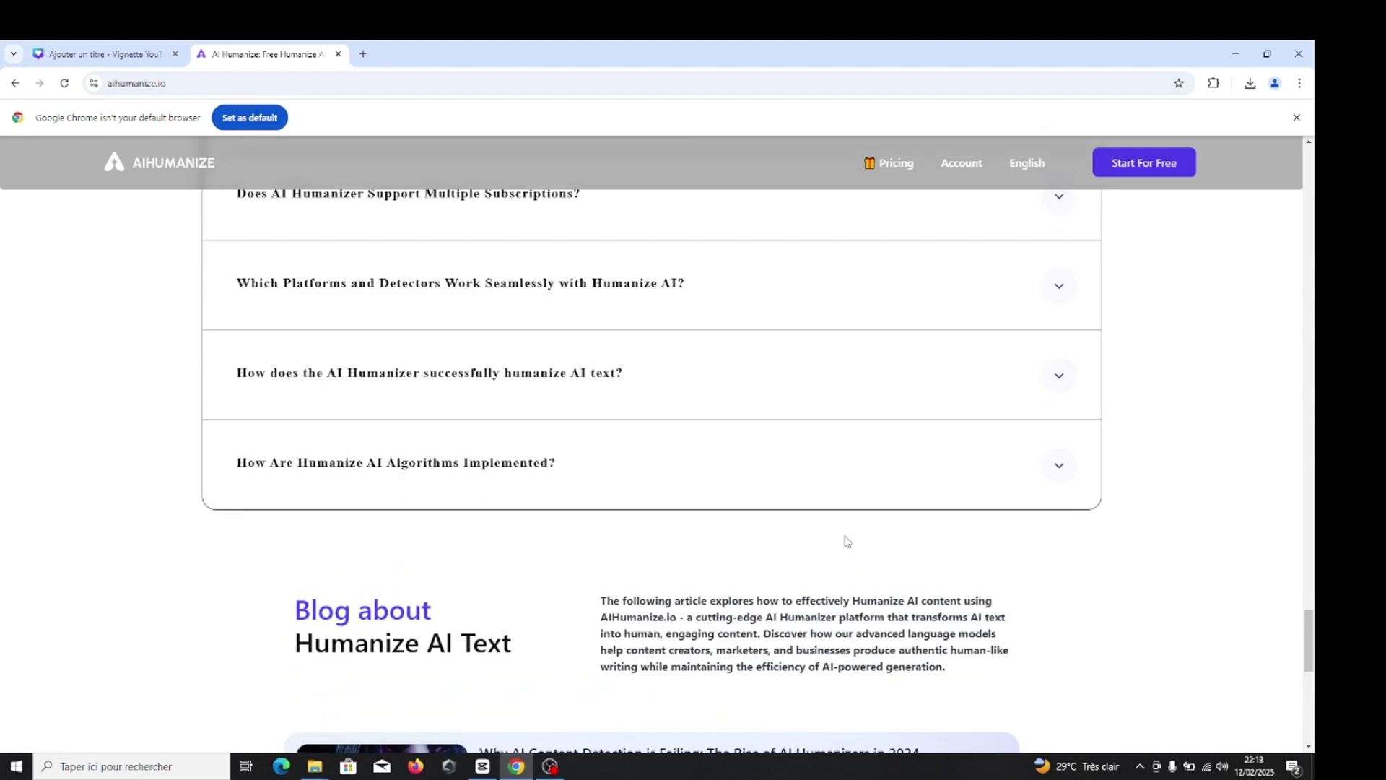
{"action": "scroll", "coordinate": [847, 541], "scroll_direction": "up", "scroll_amount": 8}
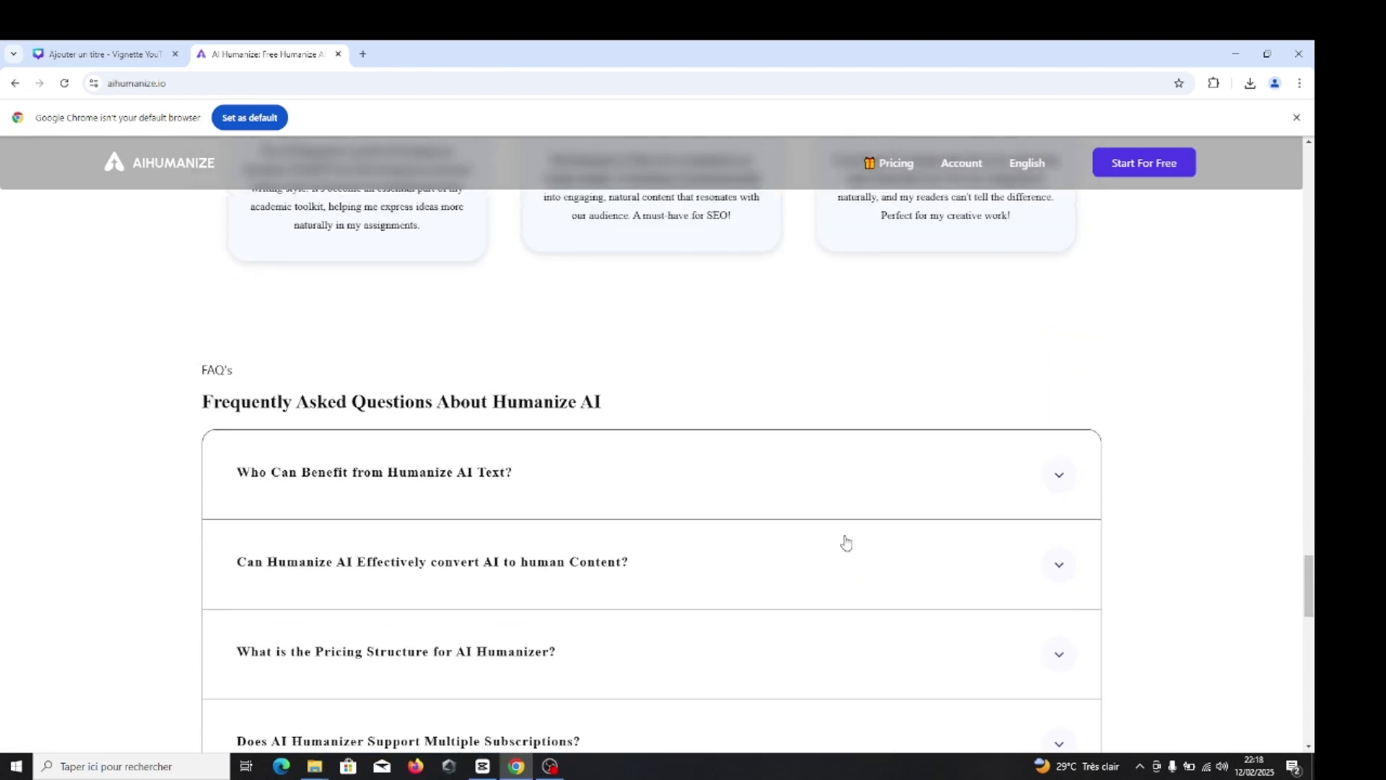
{"action": "scroll", "coordinate": [846, 540], "scroll_direction": "up", "scroll_amount": 8}
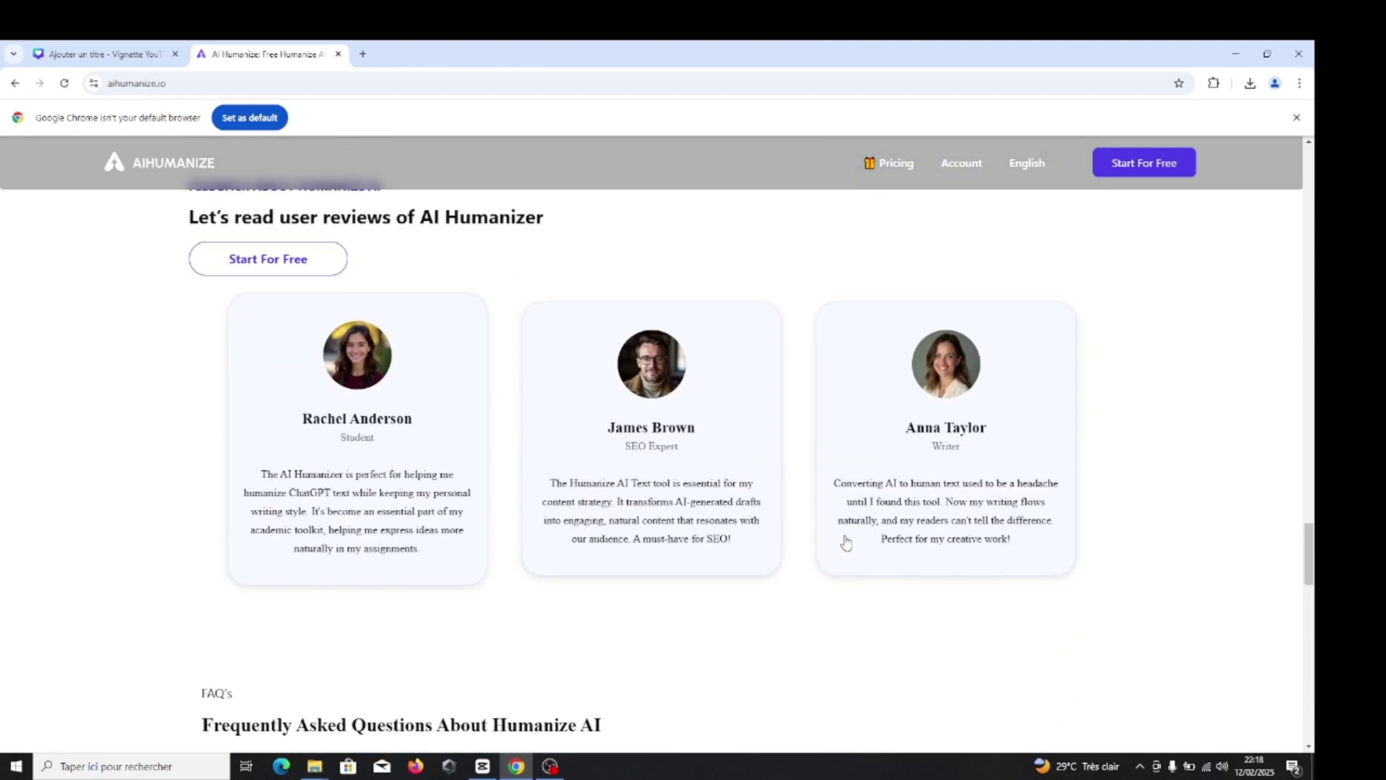
{"action": "scroll", "coordinate": [846, 538], "scroll_direction": "up", "scroll_amount": 5}
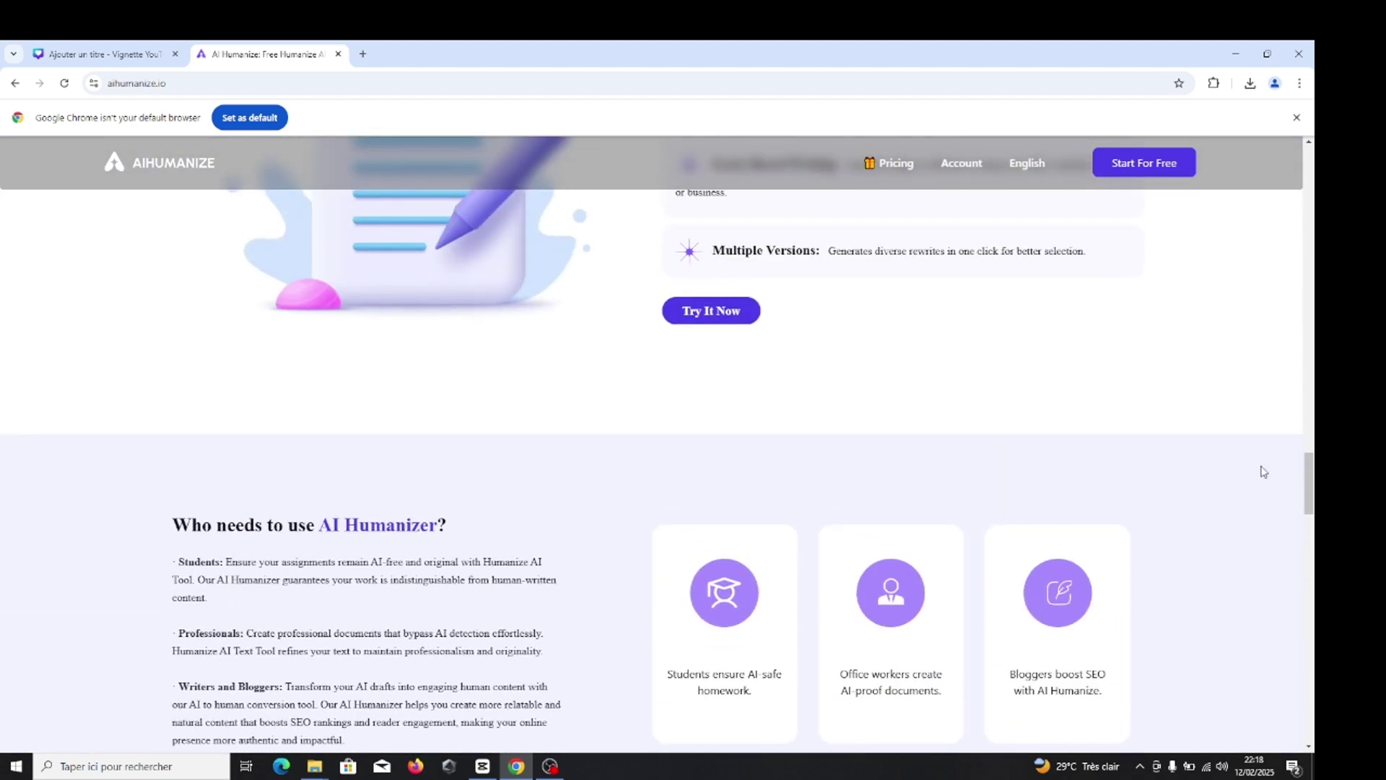
{"action": "scroll", "coordinate": [1120, 538], "scroll_direction": "up", "scroll_amount": 1}
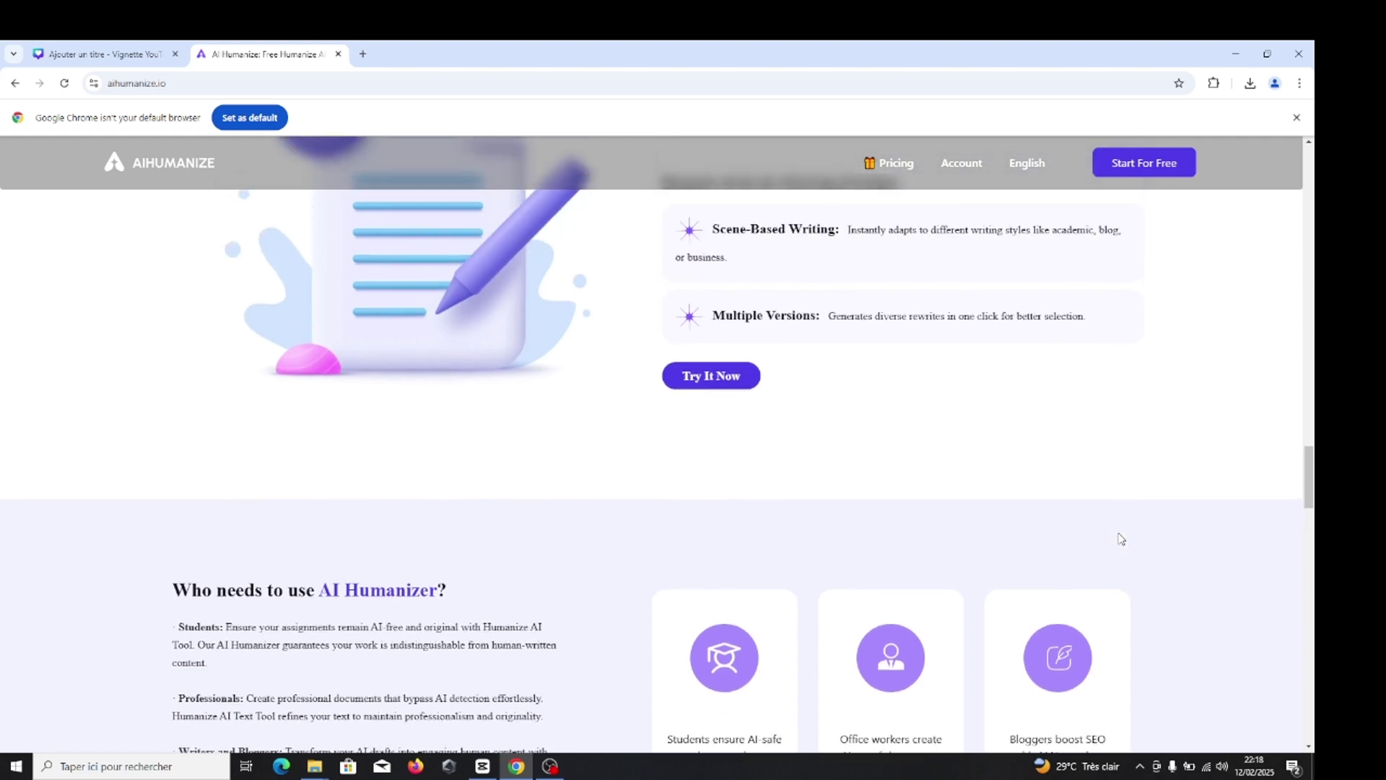
{"action": "scroll", "coordinate": [982, 540], "scroll_direction": "down", "scroll_amount": 2}
{"action": "scroll", "coordinate": [847, 541], "scroll_direction": "up", "scroll_amount": 1}
{"action": "scroll", "coordinate": [1120, 539], "scroll_direction": "up", "scroll_amount": 10}
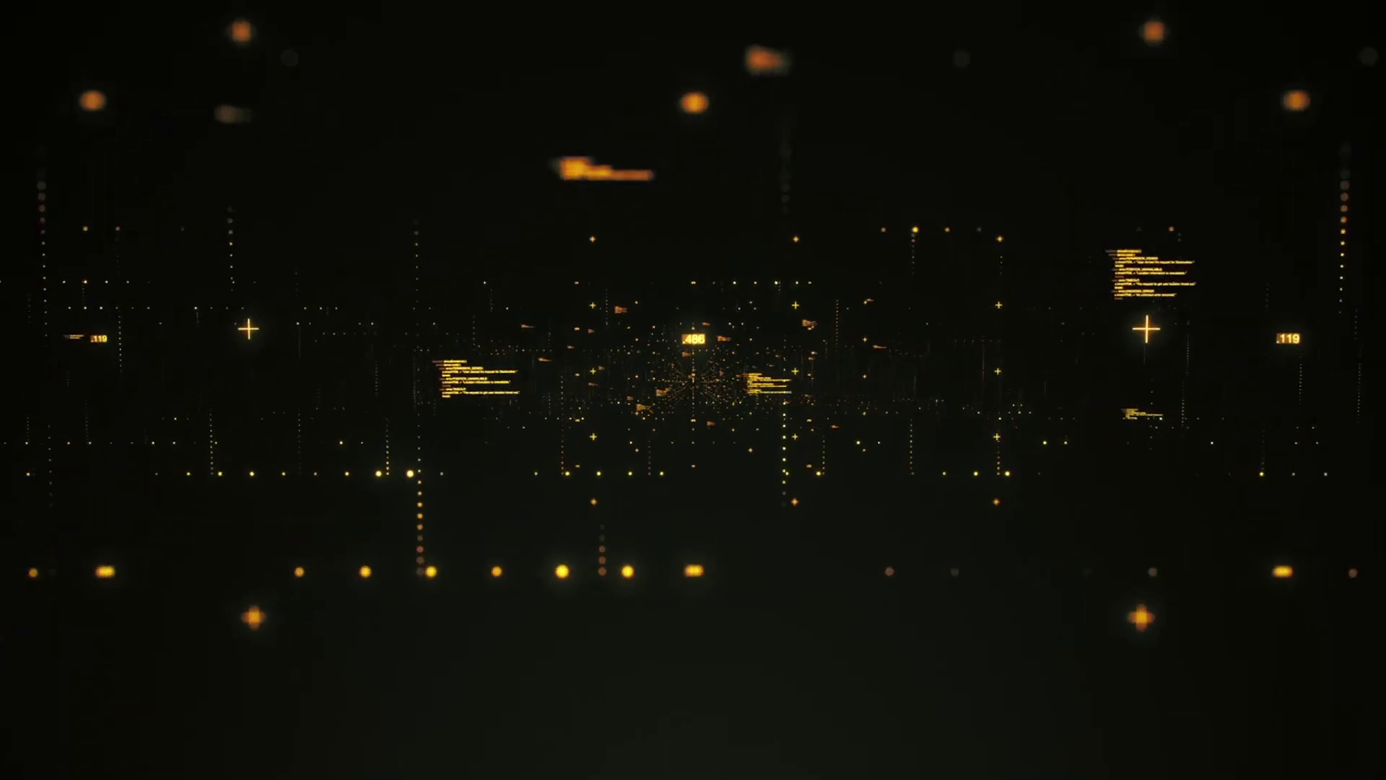
Step: Submit the prompt "rédige moi un article sur les bienfaits du miel" to ChatGPT and look through the generated article
{"action": "left_click_drag", "start_coordinate": [197, 61], "coordinate": [111, 60]}
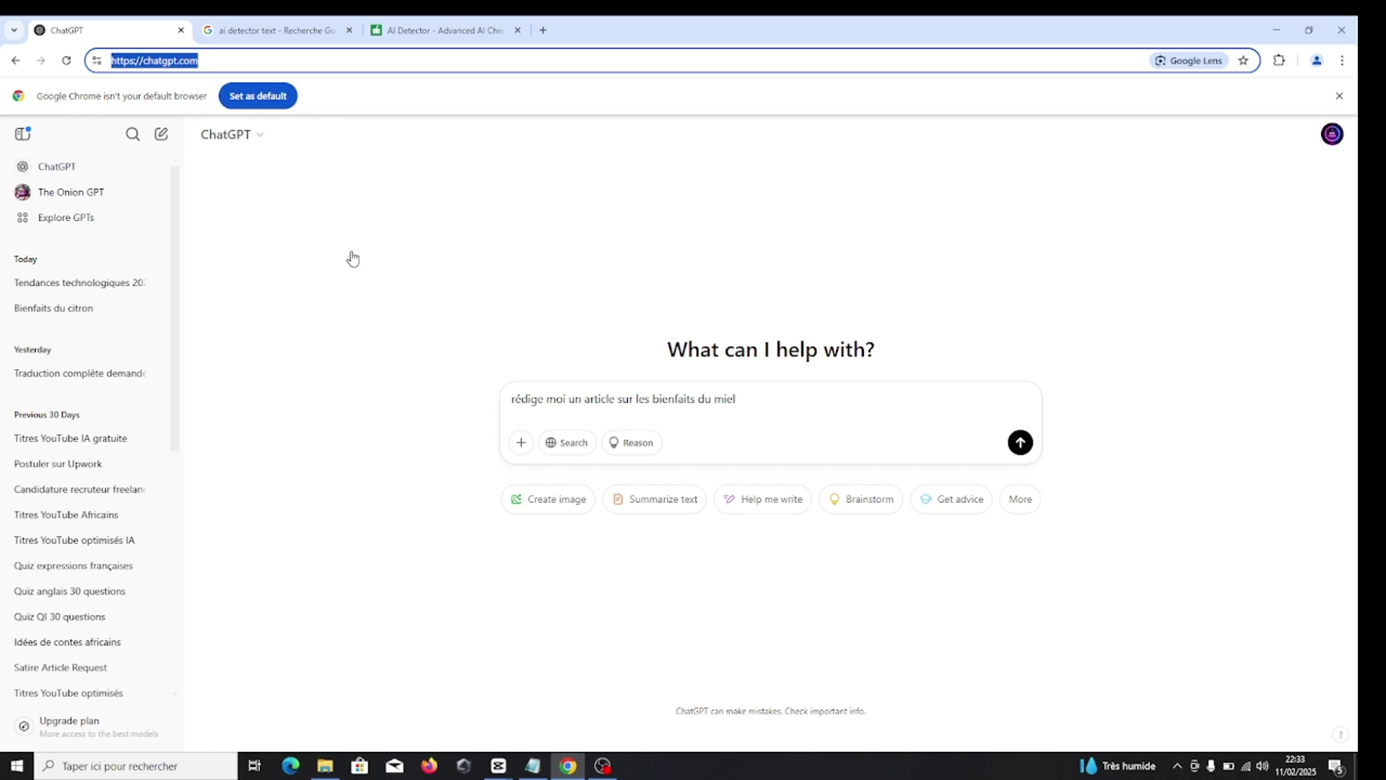
{"action": "left_click_drag", "start_coordinate": [749, 397], "coordinate": [500, 406]}
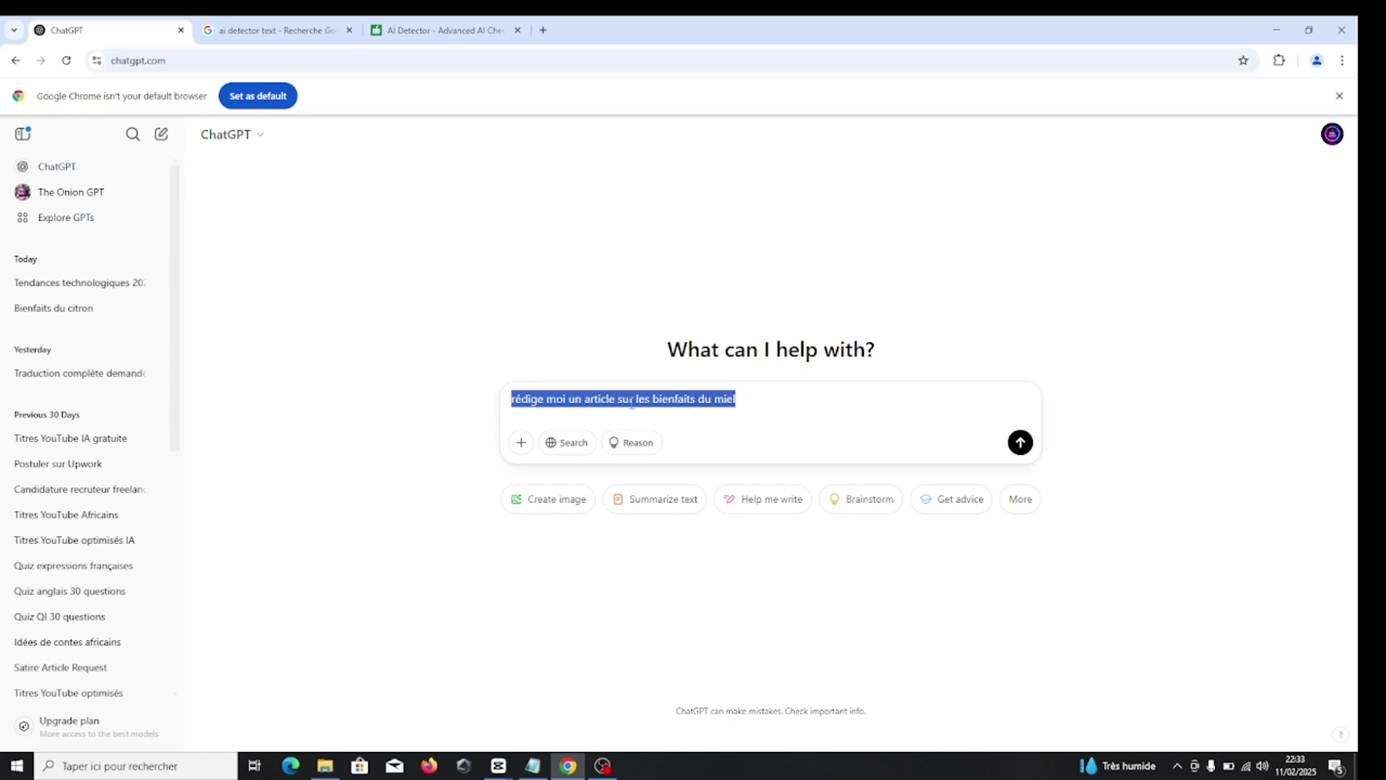
{"action": "left_click", "coordinate": [1020, 442]}
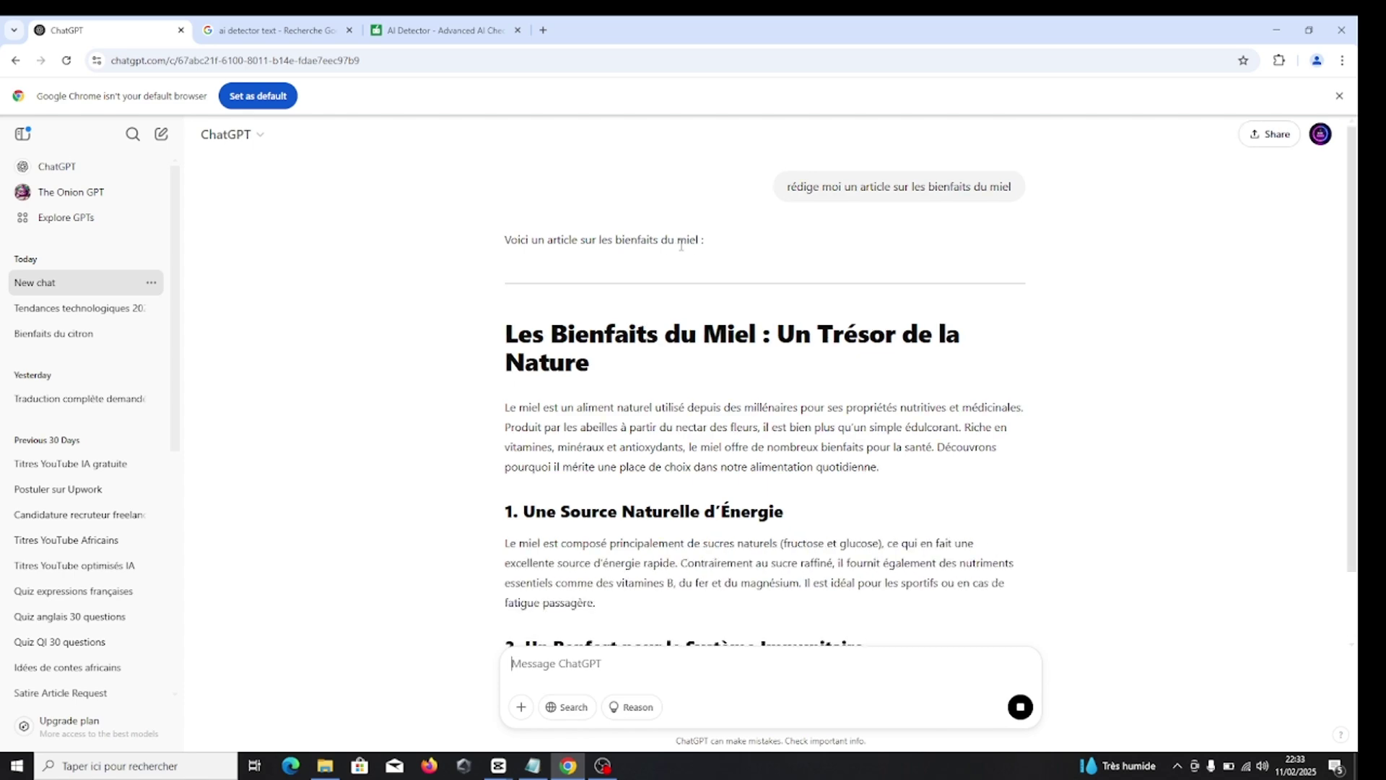
{"action": "scroll", "coordinate": [1120, 313], "scroll_direction": "down", "scroll_amount": 4}
{"action": "scroll", "coordinate": [1121, 315], "scroll_direction": "up", "scroll_amount": 4}
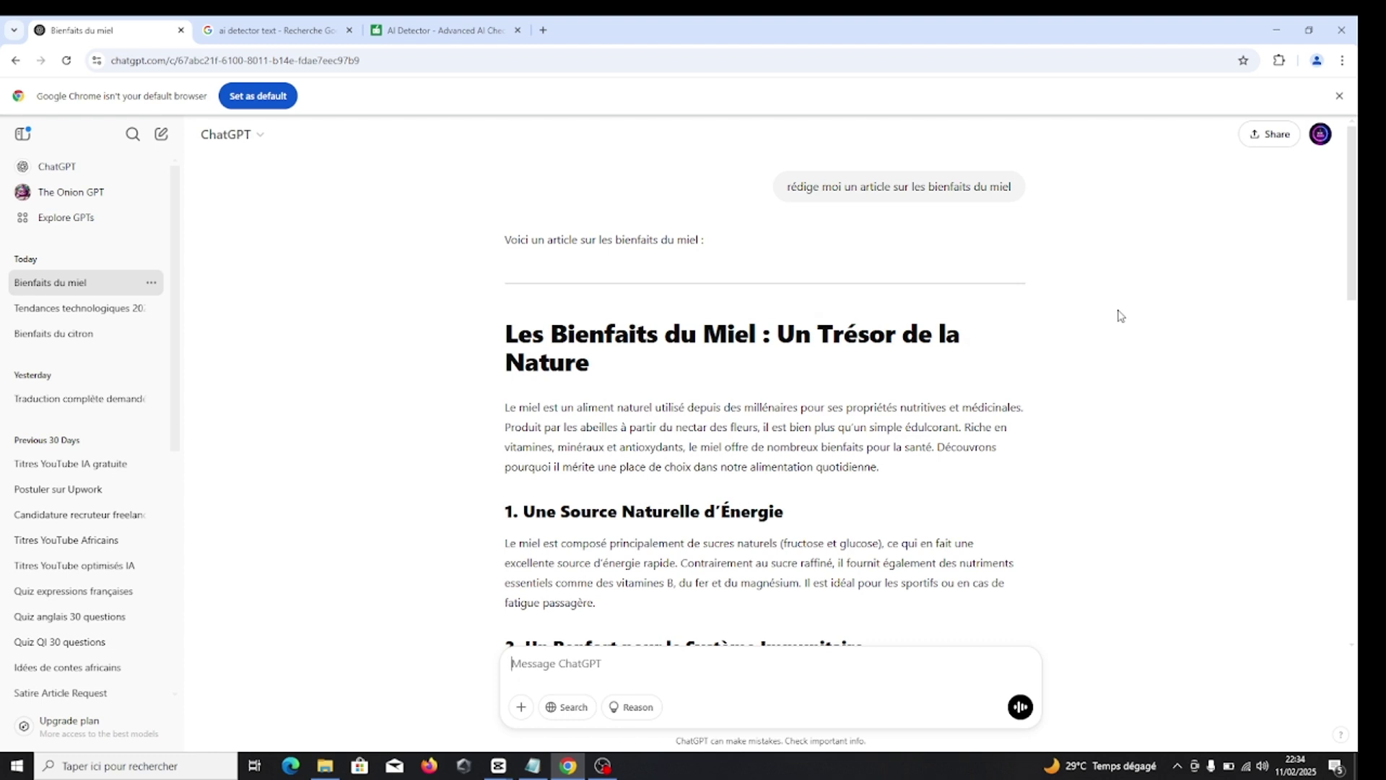
{"action": "scroll", "coordinate": [1120, 315], "scroll_direction": "down", "scroll_amount": 2}
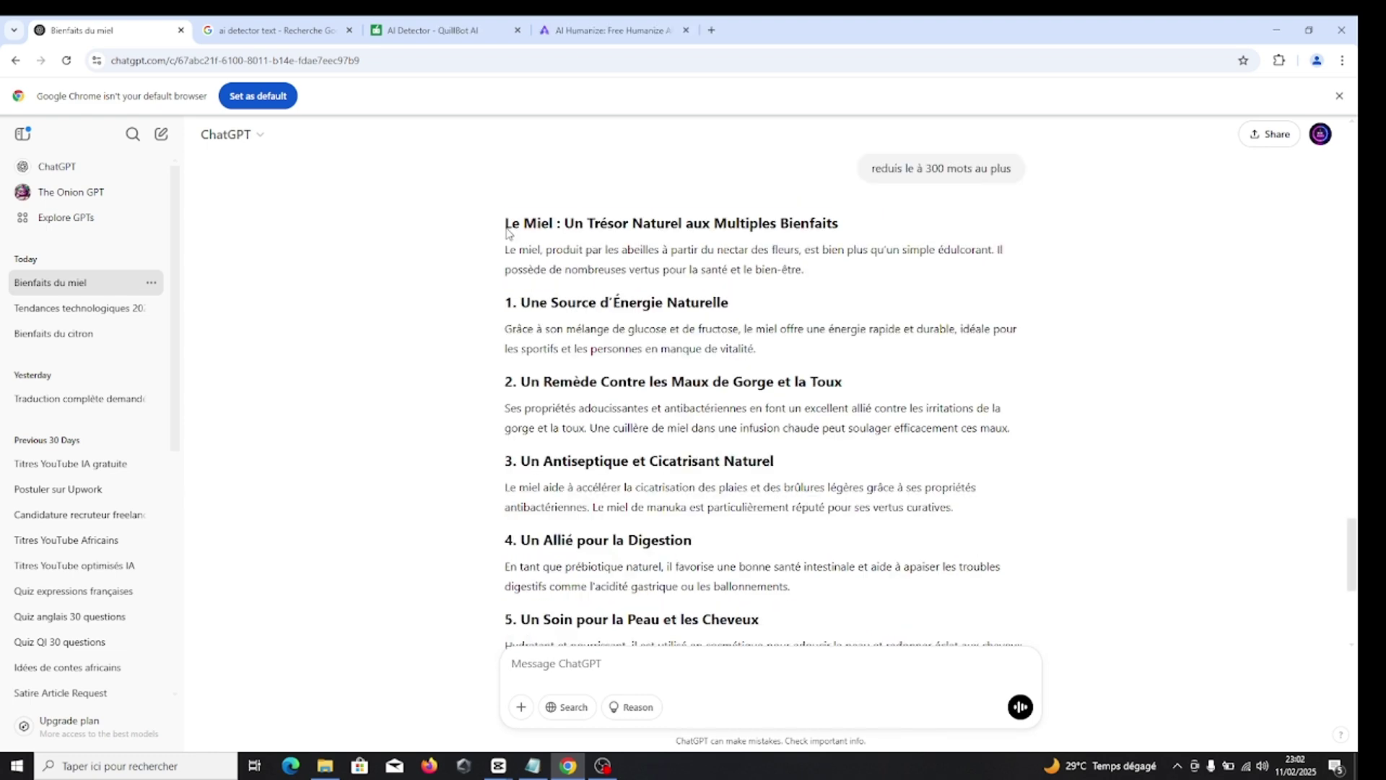
Step: Analyse the complete shortened honey article from ChatGPT with QuillBot's AI Detector, opened from the "ai detector text" Google results
{"action": "left_click_drag", "start_coordinate": [509, 232], "coordinate": [558, 530]}
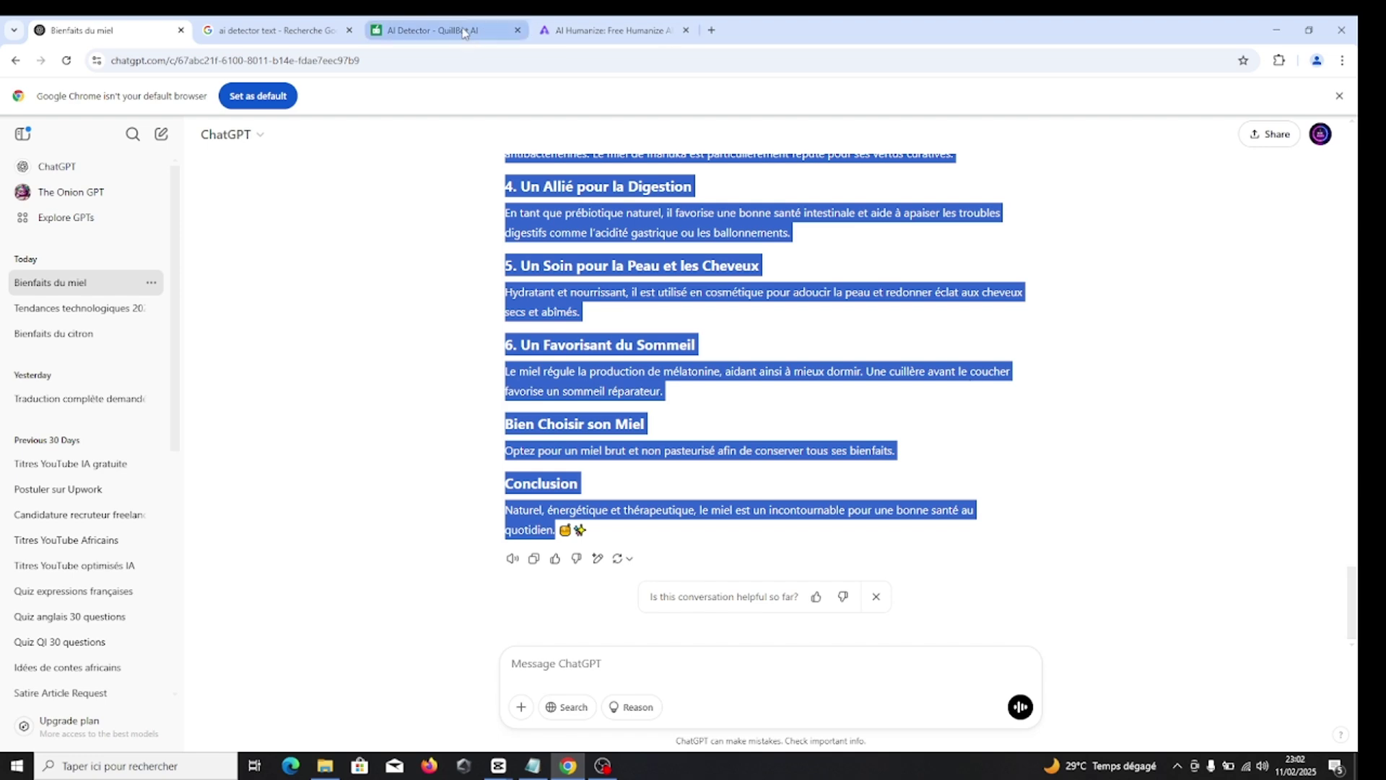
{"action": "left_click", "coordinate": [274, 30]}
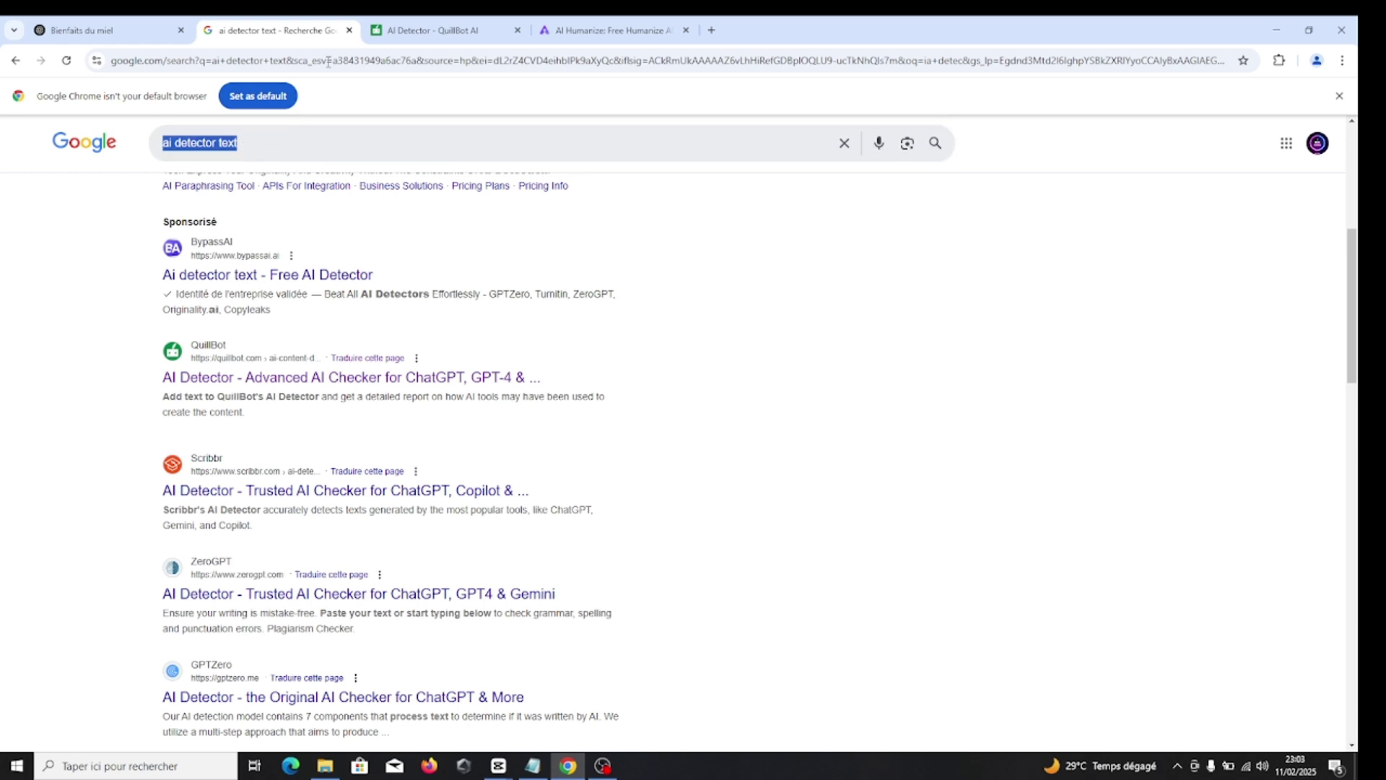
{"action": "left_click", "coordinate": [265, 258]}
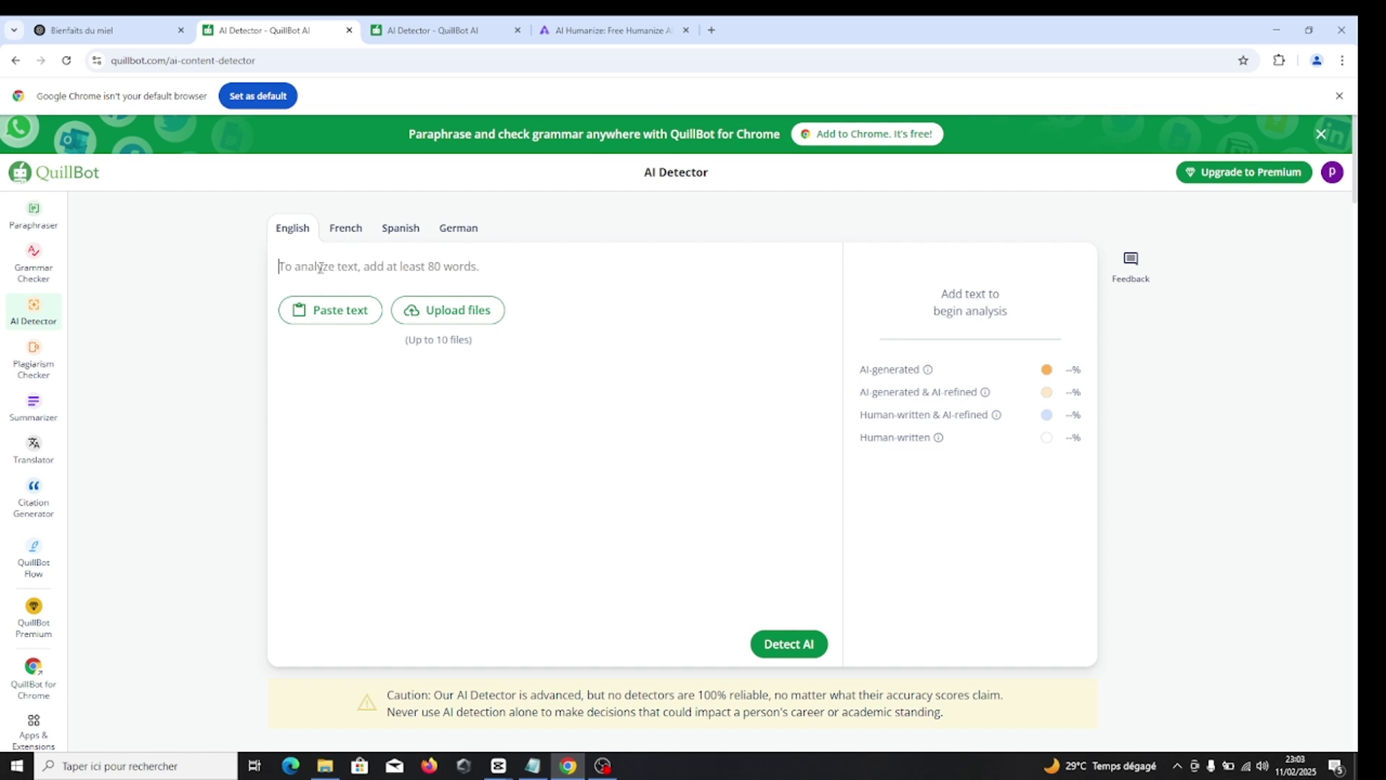
{"action": "key", "text": "ctrl+v"}
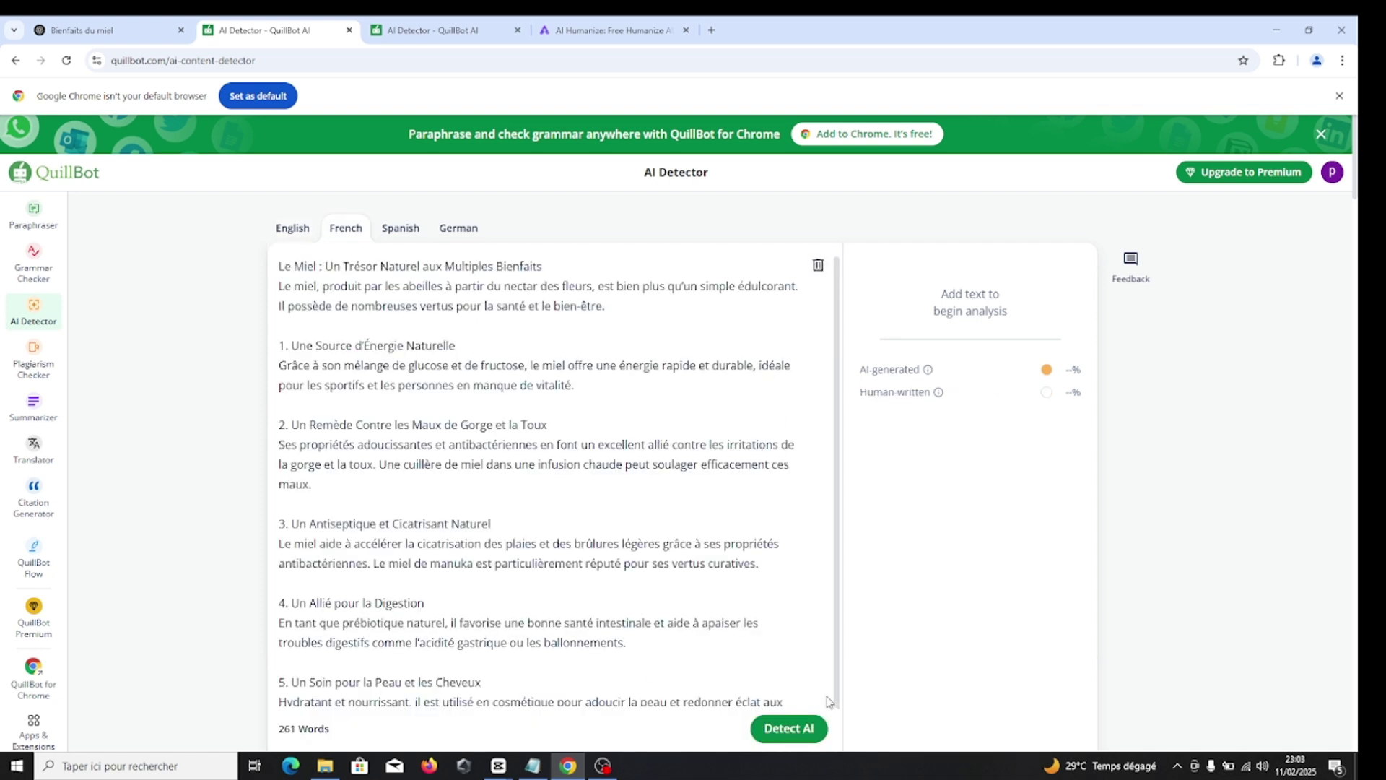
{"action": "left_click", "coordinate": [785, 736]}
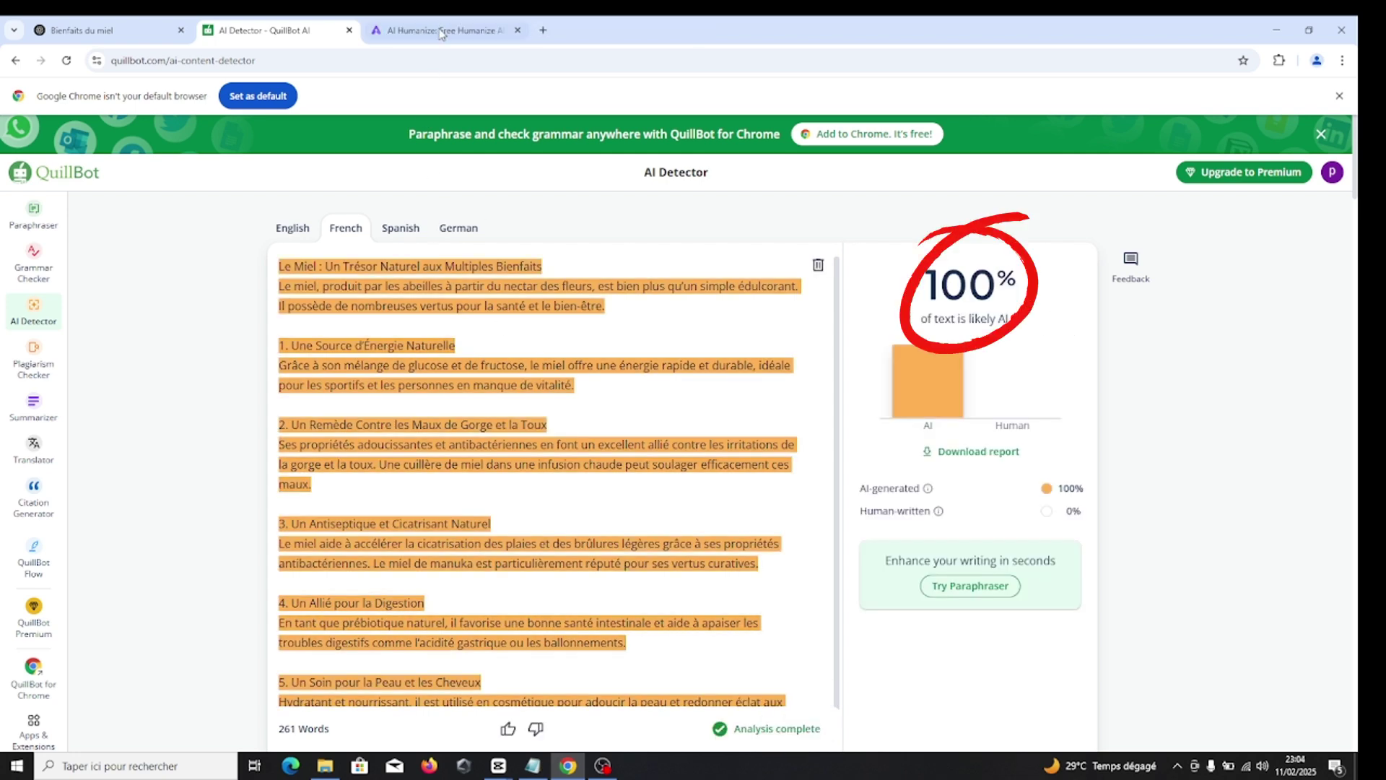
Step: Switch to AIHumanize, insert the copied honey article as the source text and humanize it
{"action": "key", "text": "ctrl+Tab"}
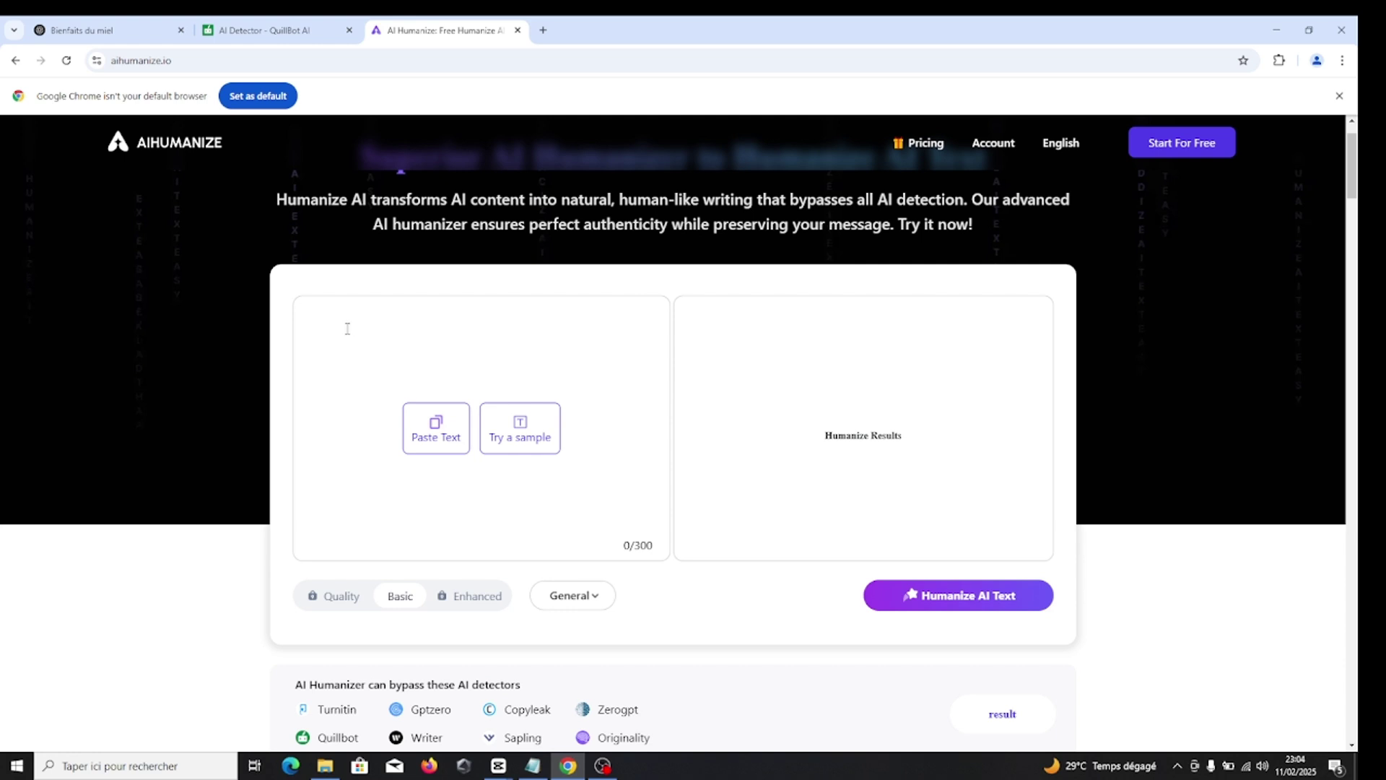
{"action": "key", "text": "ctrl+v"}
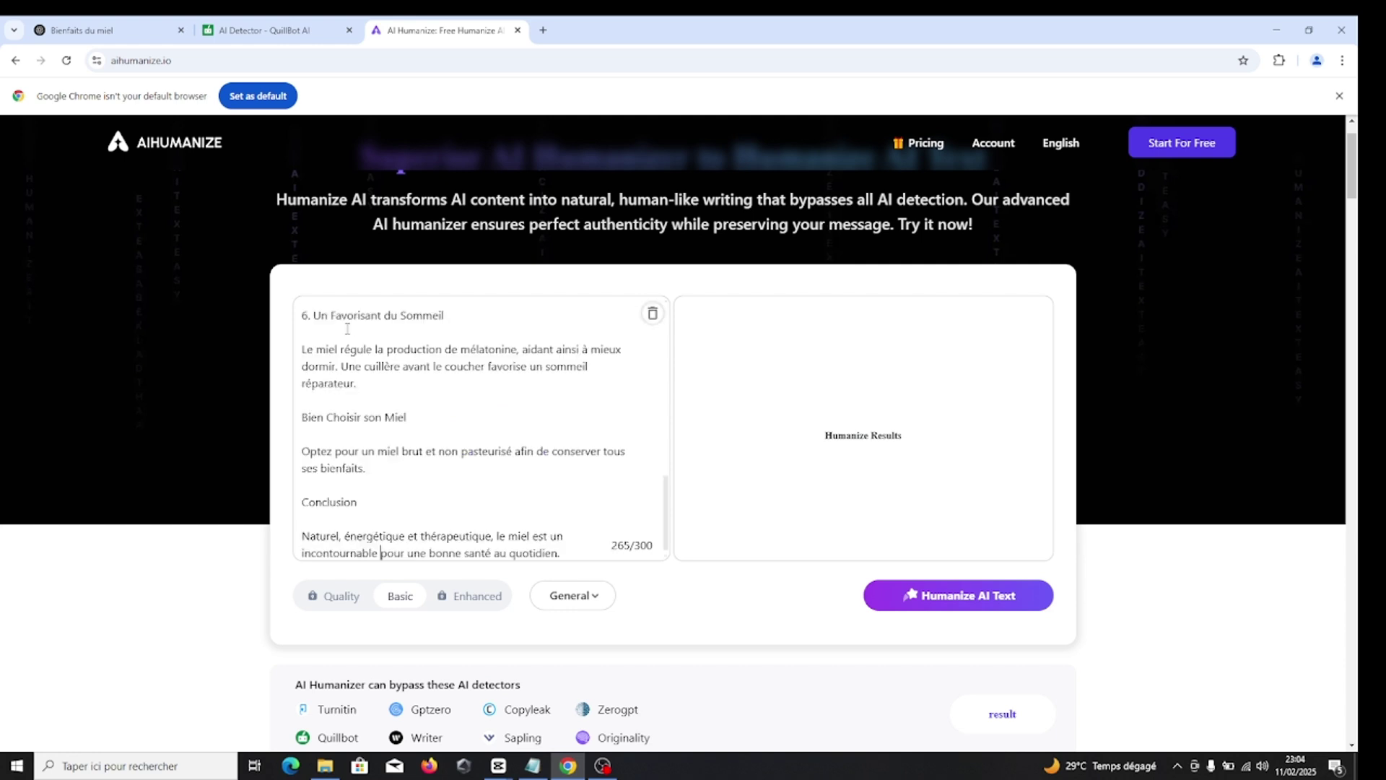
{"action": "left_click", "coordinate": [963, 605]}
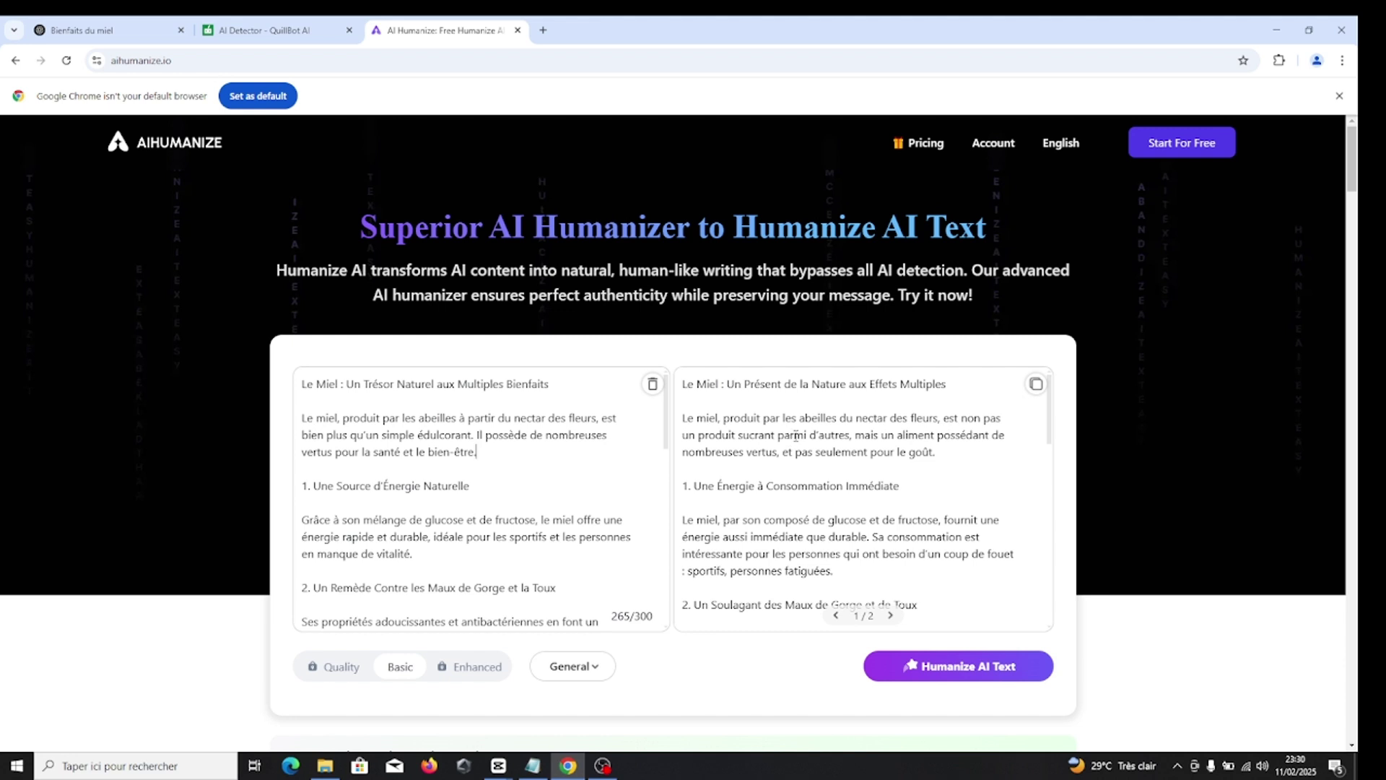
Step: Copy the entire humanized version of the honey article from the results
{"action": "scroll", "coordinate": [819, 425], "scroll_direction": "down", "scroll_amount": 2}
{"action": "scroll", "coordinate": [809, 430], "scroll_direction": "up", "scroll_amount": 2}
{"action": "left_click_drag", "start_coordinate": [679, 385], "coordinate": [932, 644]}
{"action": "key", "text": "ctrl+c"}
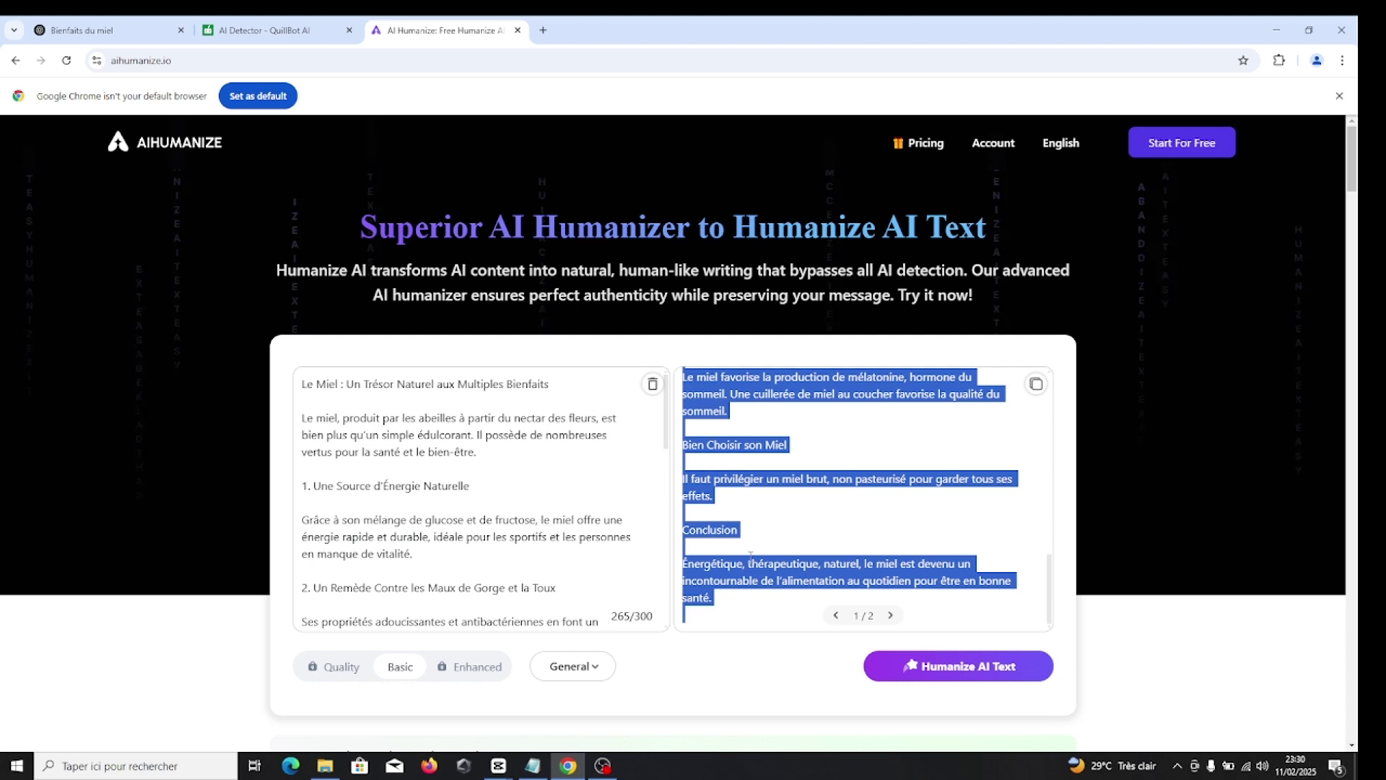
Step: Switch to QuillBot's AI Detector, delete the old text, insert the copied humanized honey article and analyse it for AI content
{"action": "left_click", "coordinate": [301, 31]}
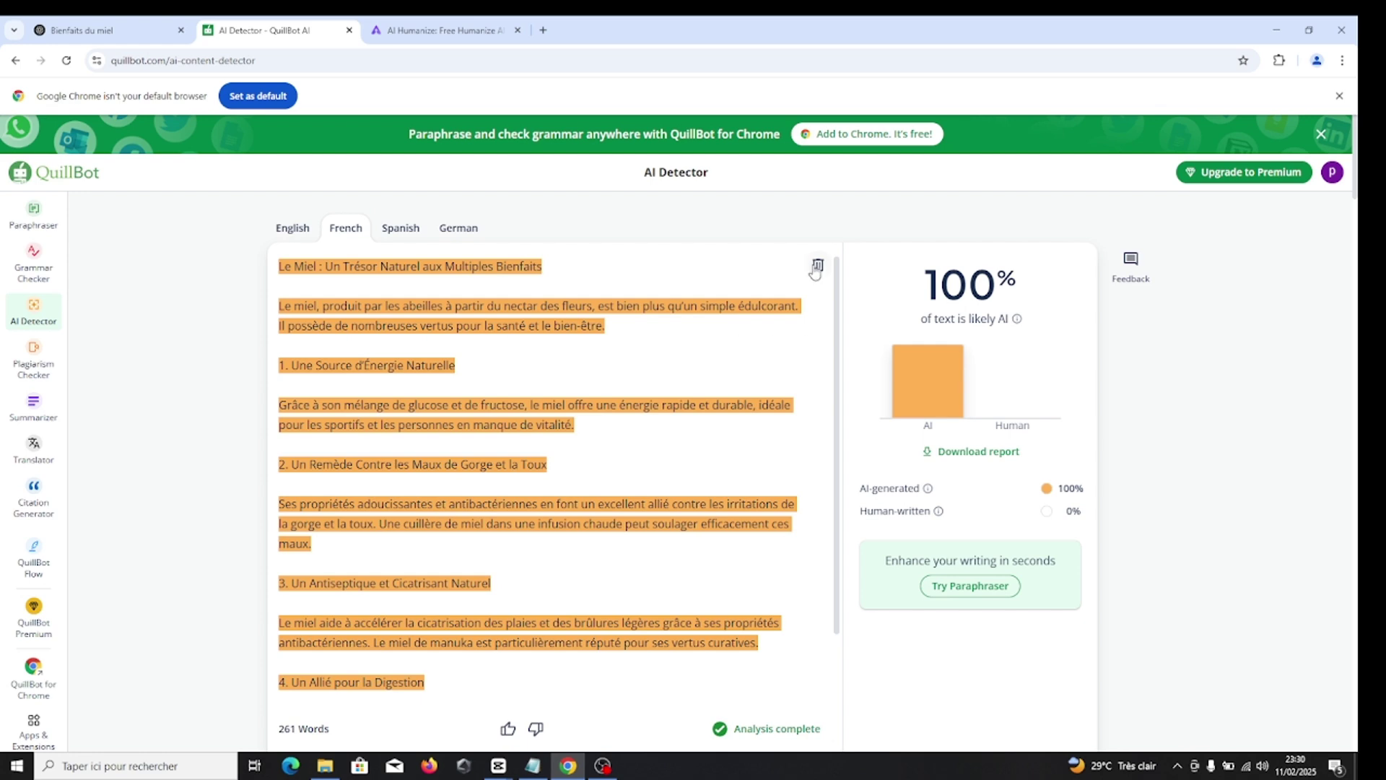
{"action": "left_click", "coordinate": [817, 267]}
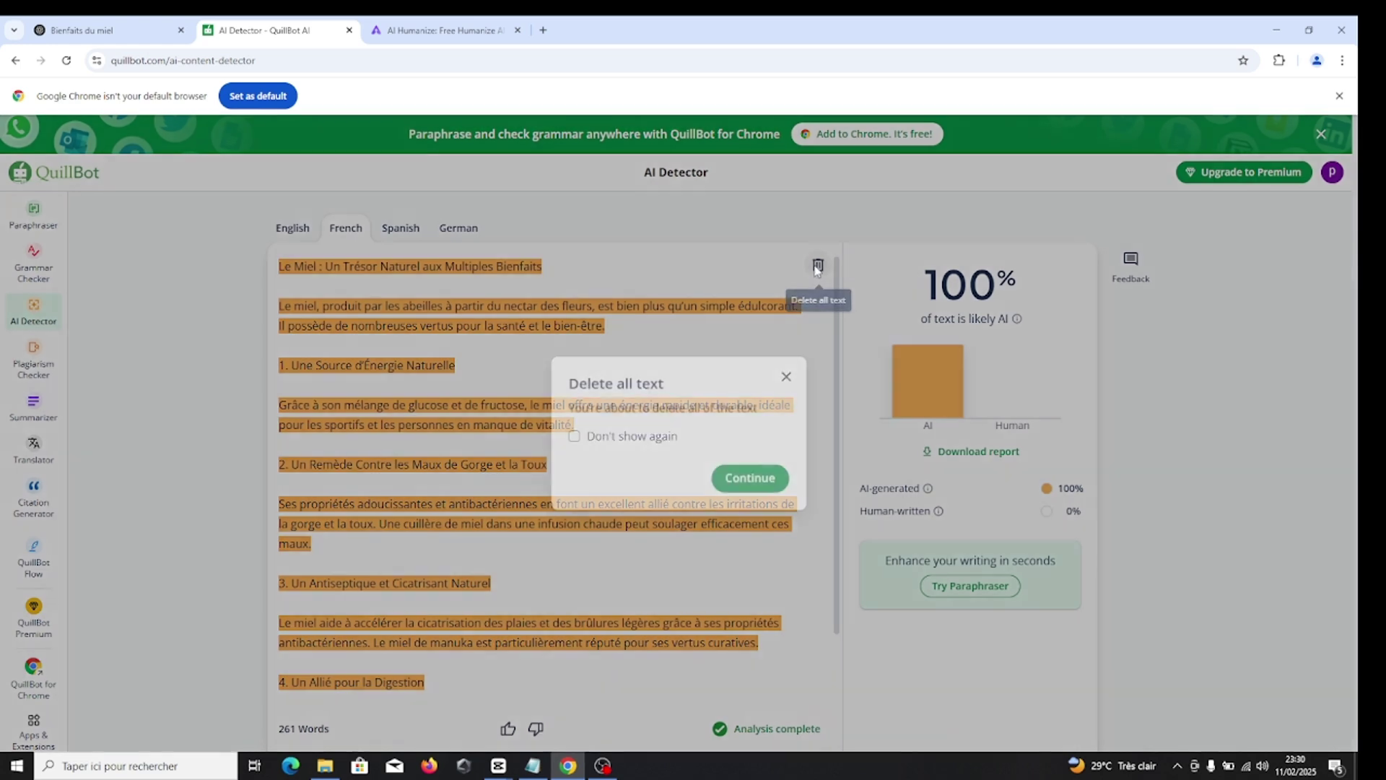
{"action": "left_click", "coordinate": [747, 476]}
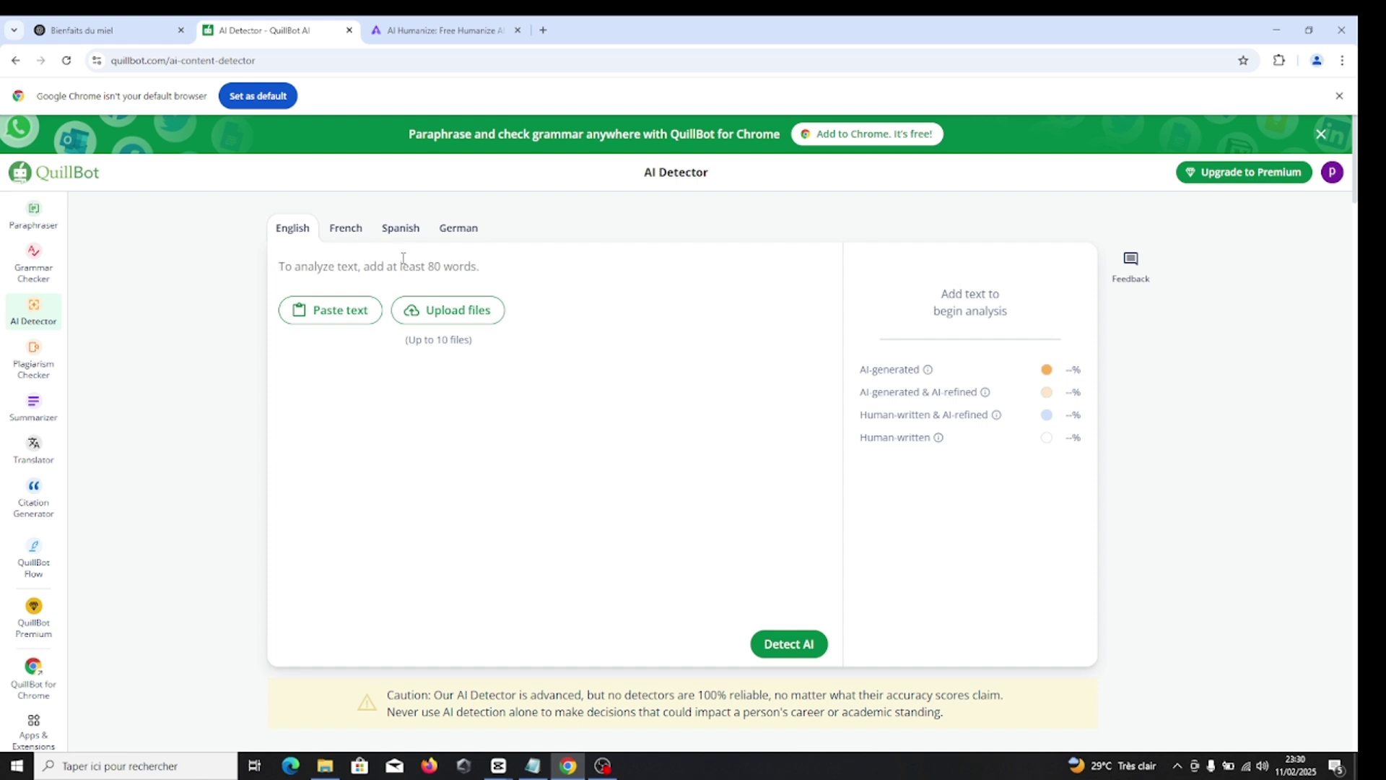
{"action": "key", "text": "ctrl+v"}
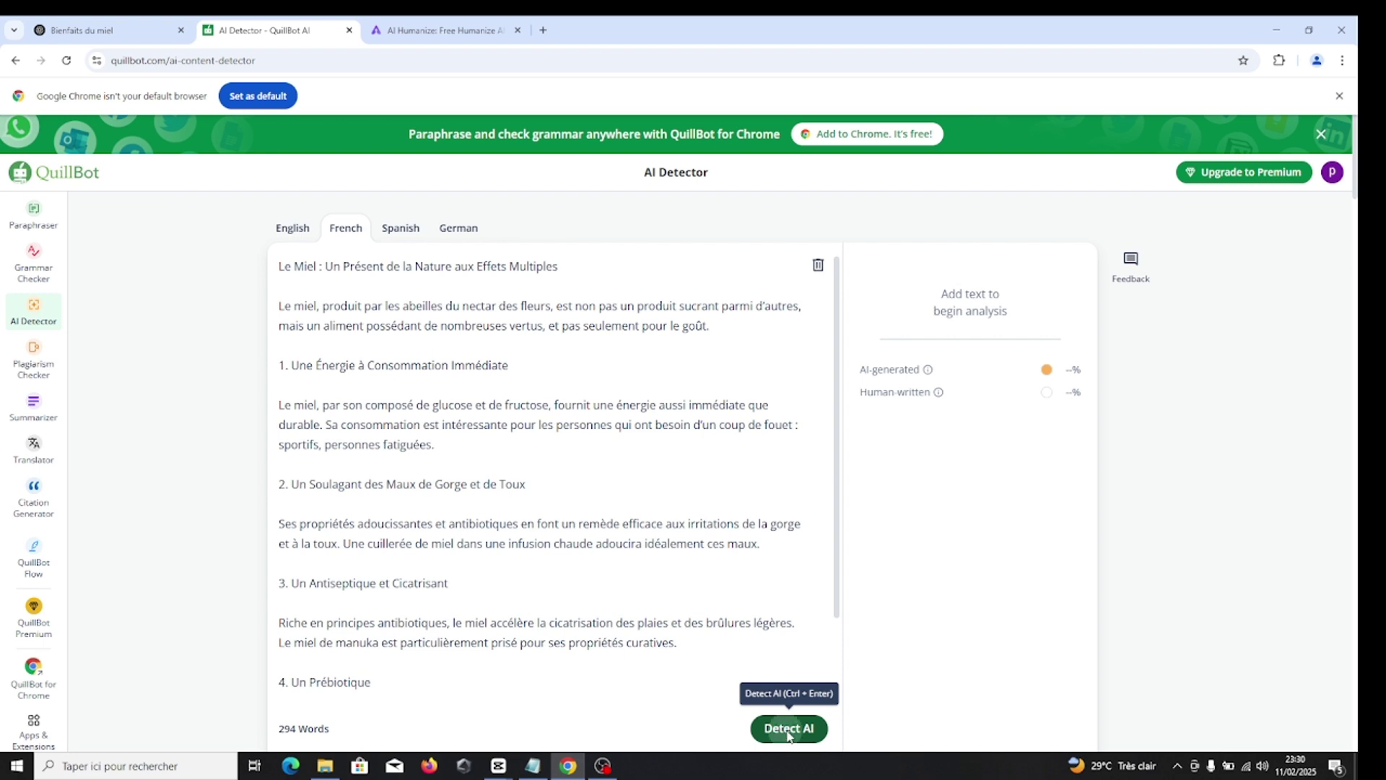
{"action": "left_click", "coordinate": [789, 731]}
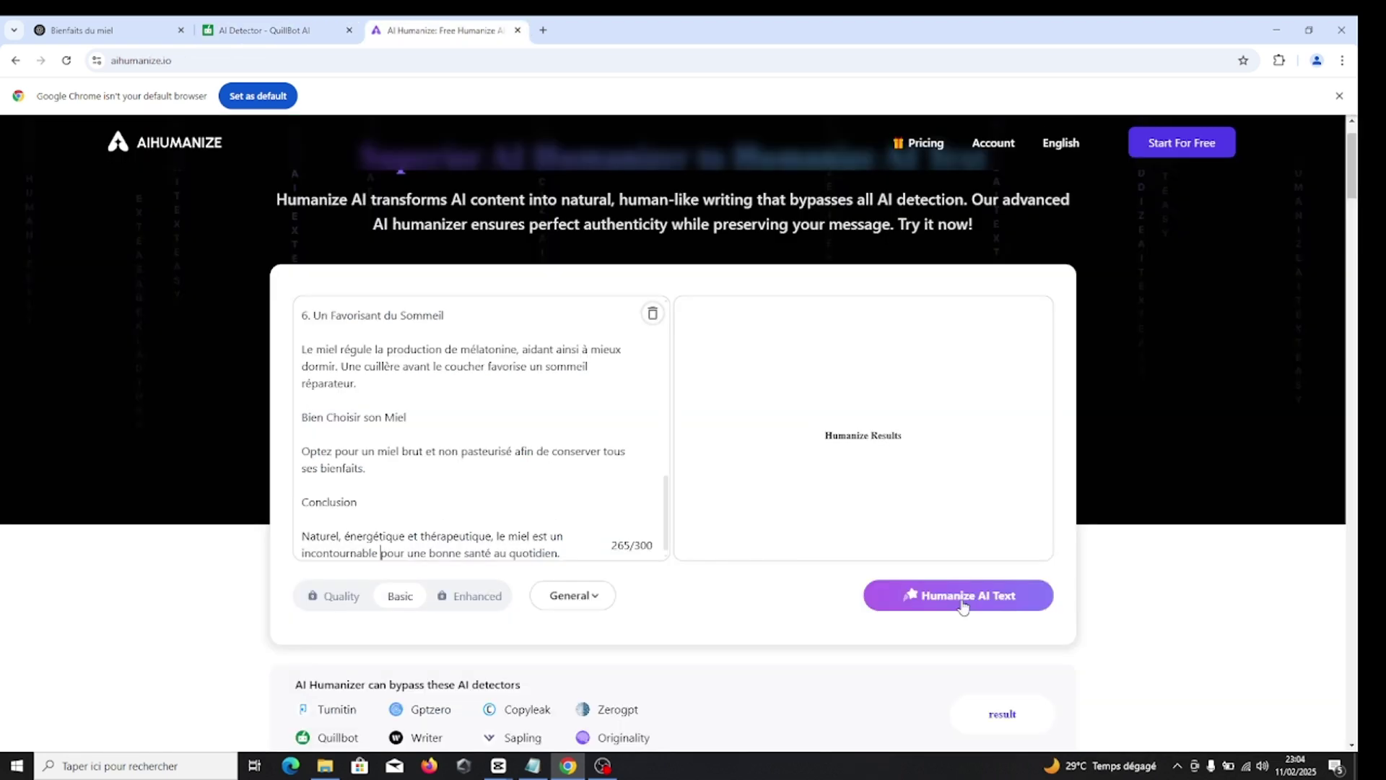
Step: Humanize the honey article in AIHumanize and look through the start of the rewritten version
{"action": "left_click", "coordinate": [963, 605]}
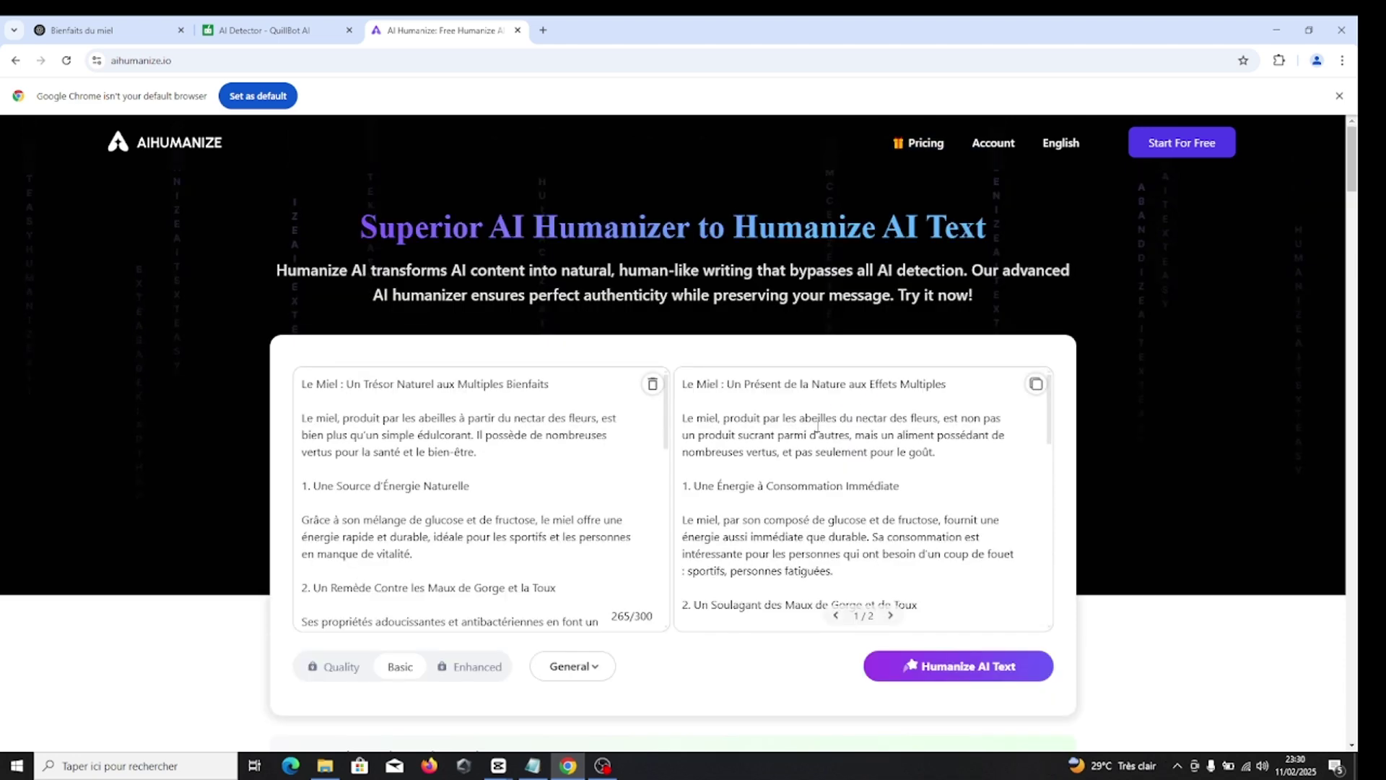
{"action": "scroll", "coordinate": [816, 426], "scroll_direction": "down", "scroll_amount": 1}
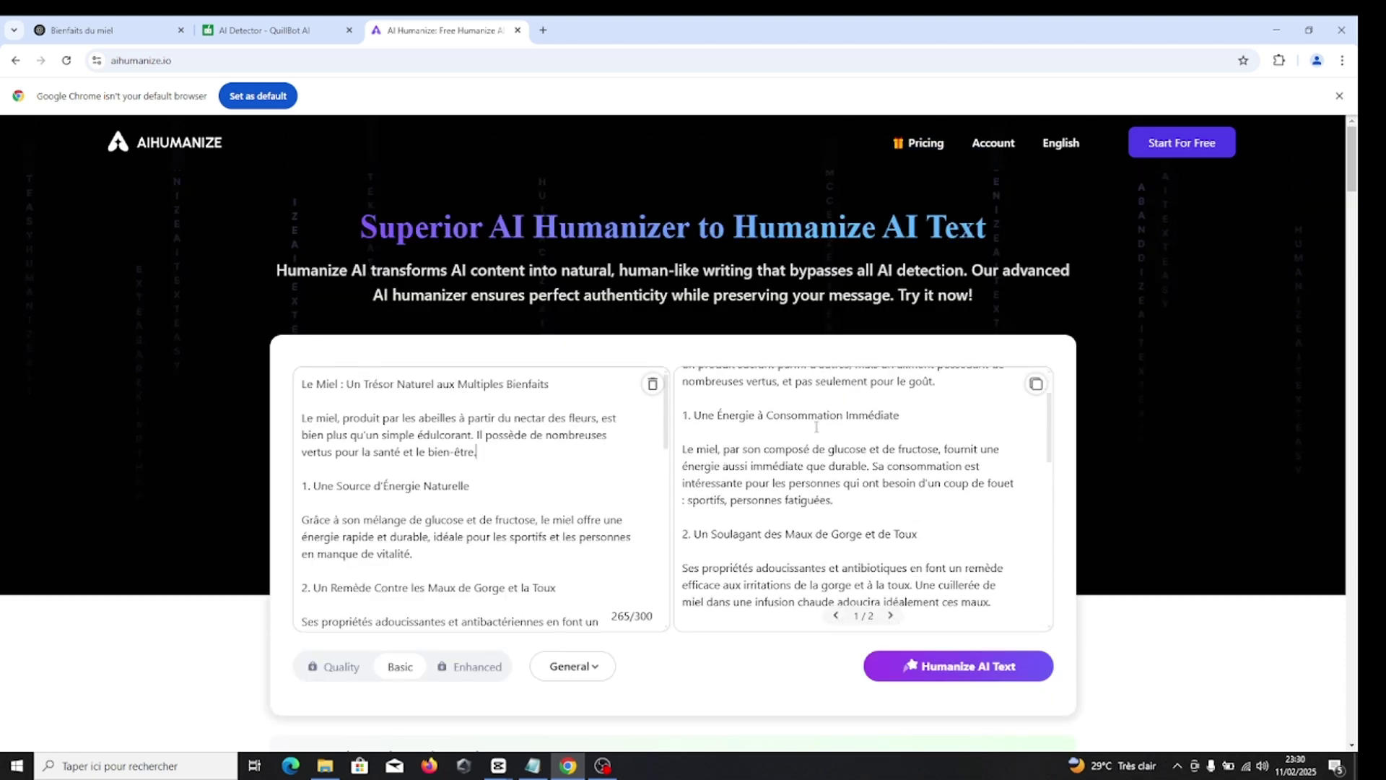
{"action": "scroll", "coordinate": [817, 426], "scroll_direction": "up", "scroll_amount": 1}
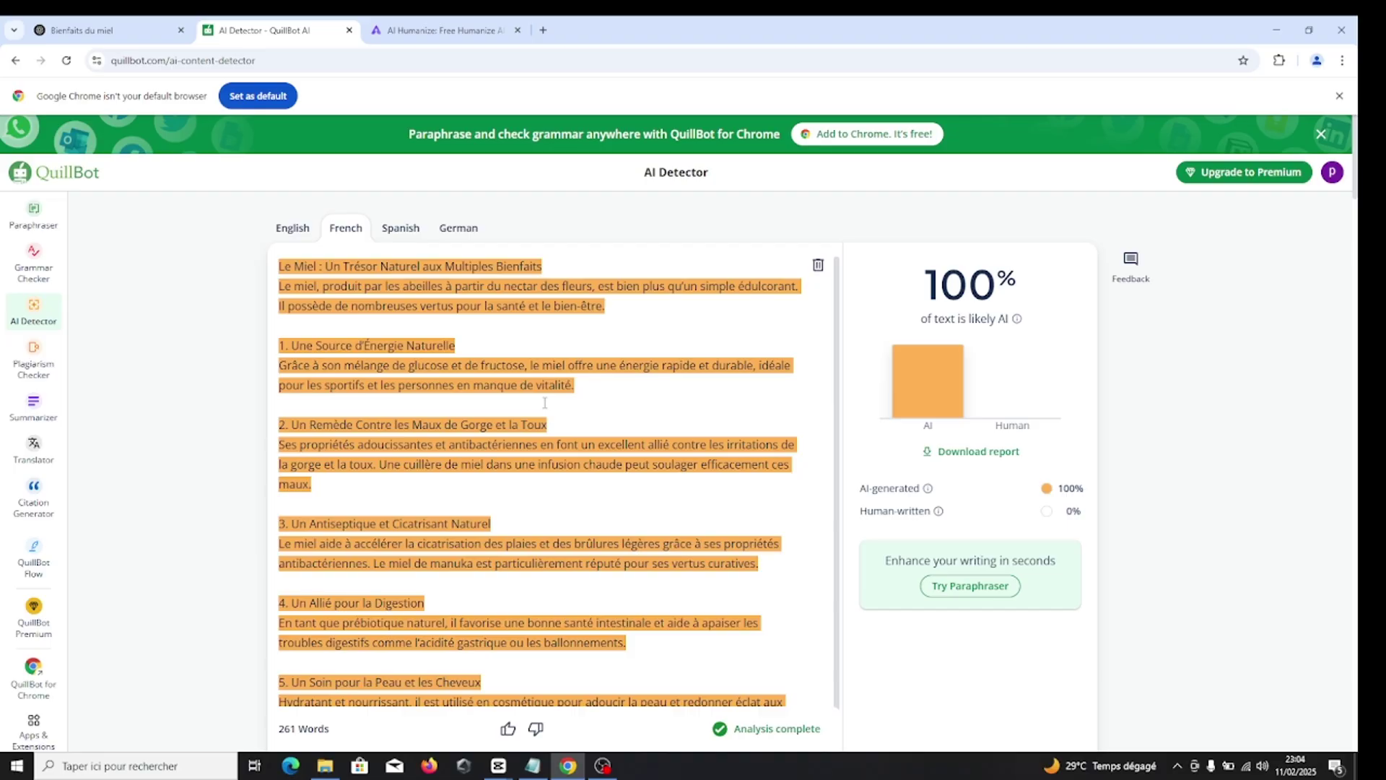
Step: Switch from QuillBot to AIHumanize and insert the copied honey article as the text for humanizing
{"action": "left_click", "coordinate": [446, 26]}
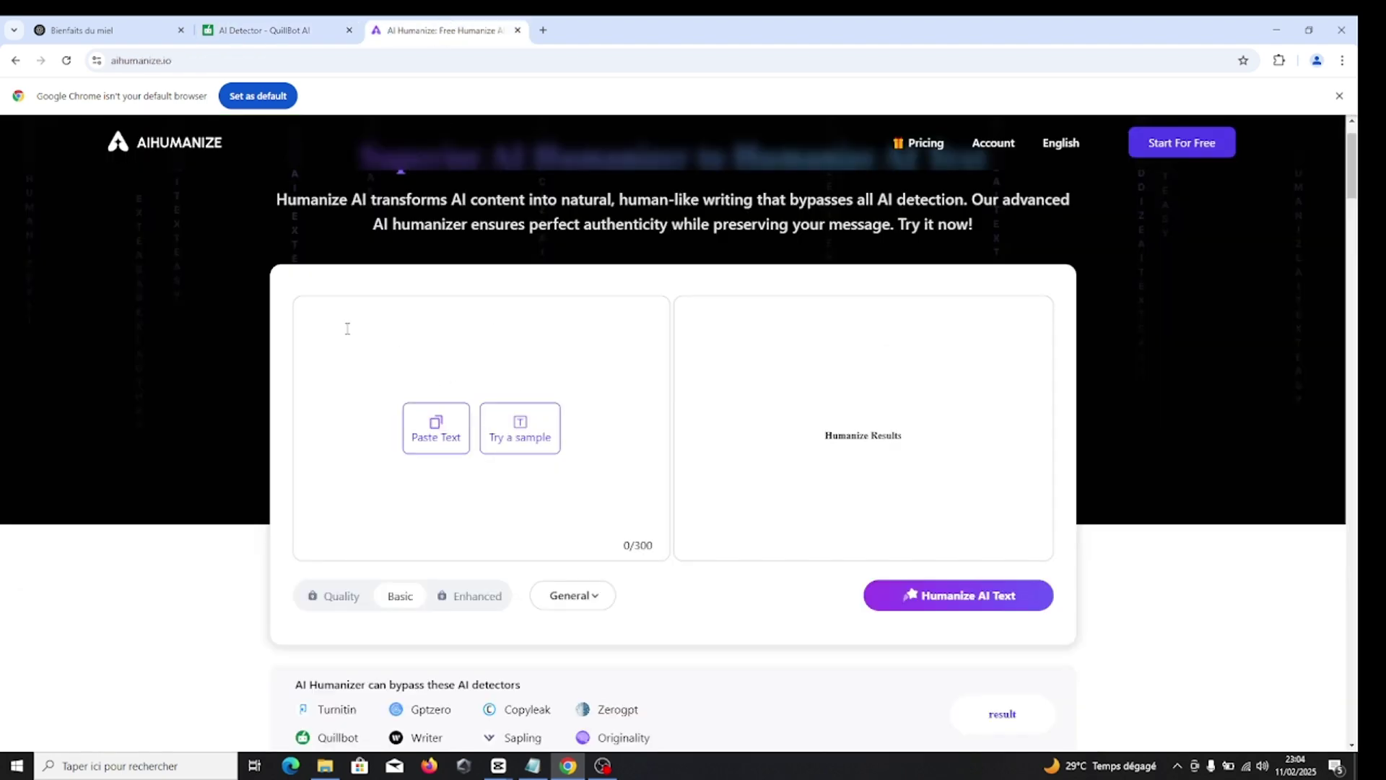
{"action": "key", "text": "ctrl+v"}
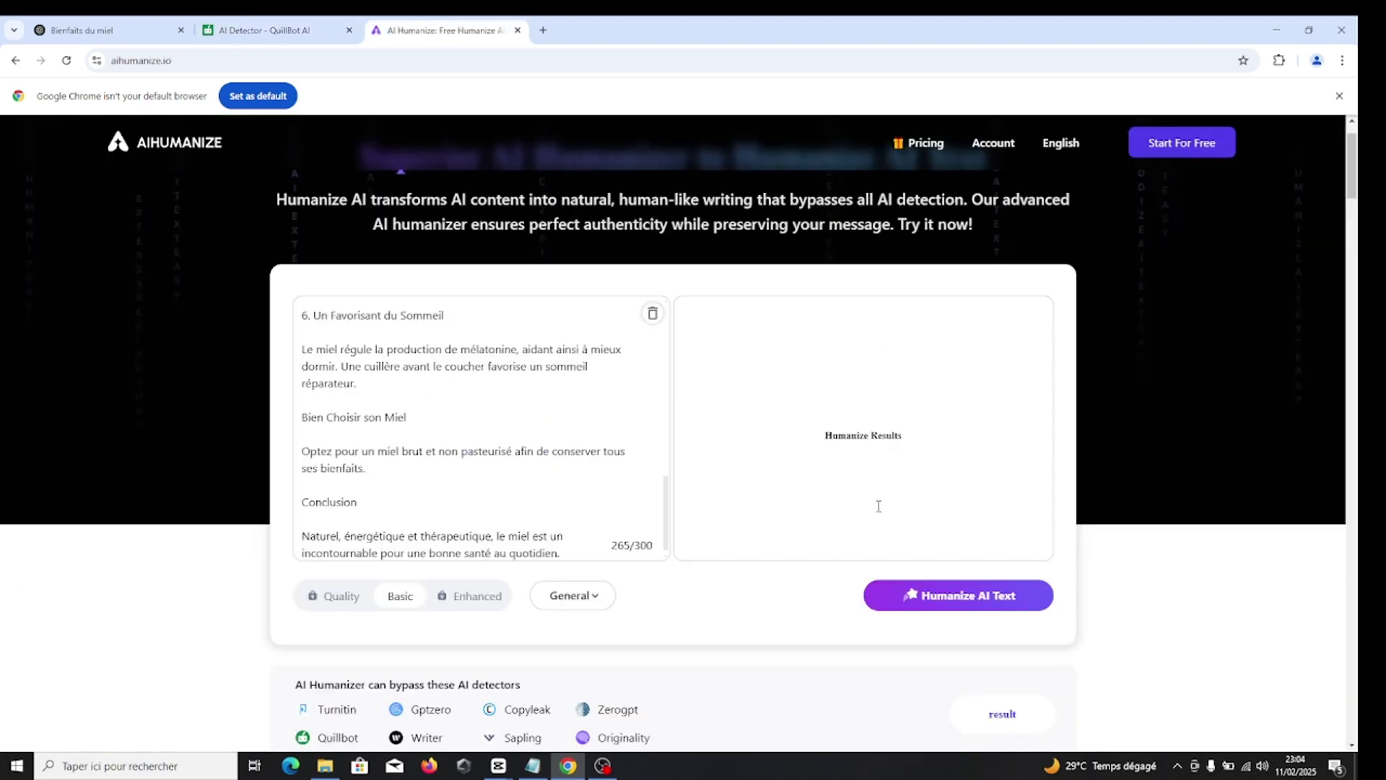
{"action": "scroll", "coordinate": [693, 325], "scroll_direction": "down", "scroll_amount": 5}
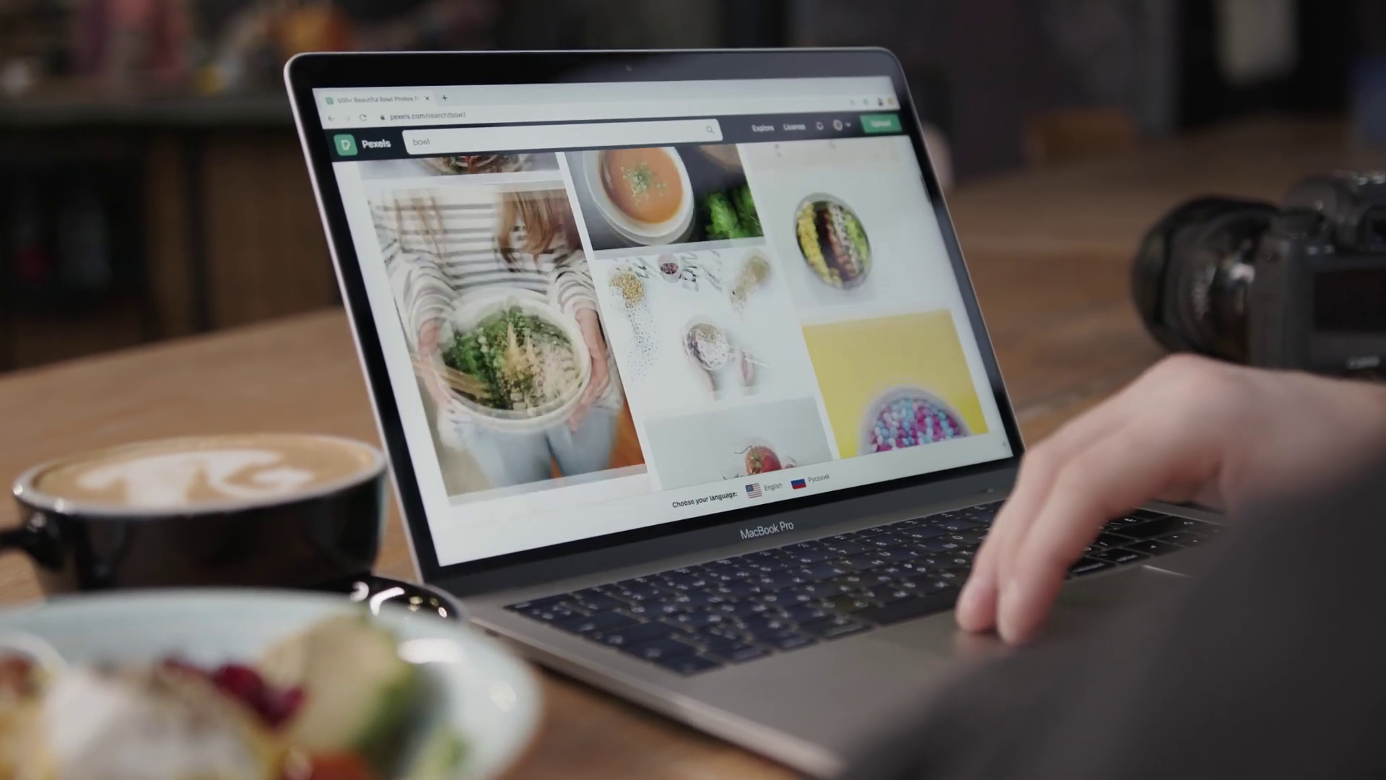
{"action": "scroll", "coordinate": [672, 325], "scroll_direction": "down", "scroll_amount": 5}
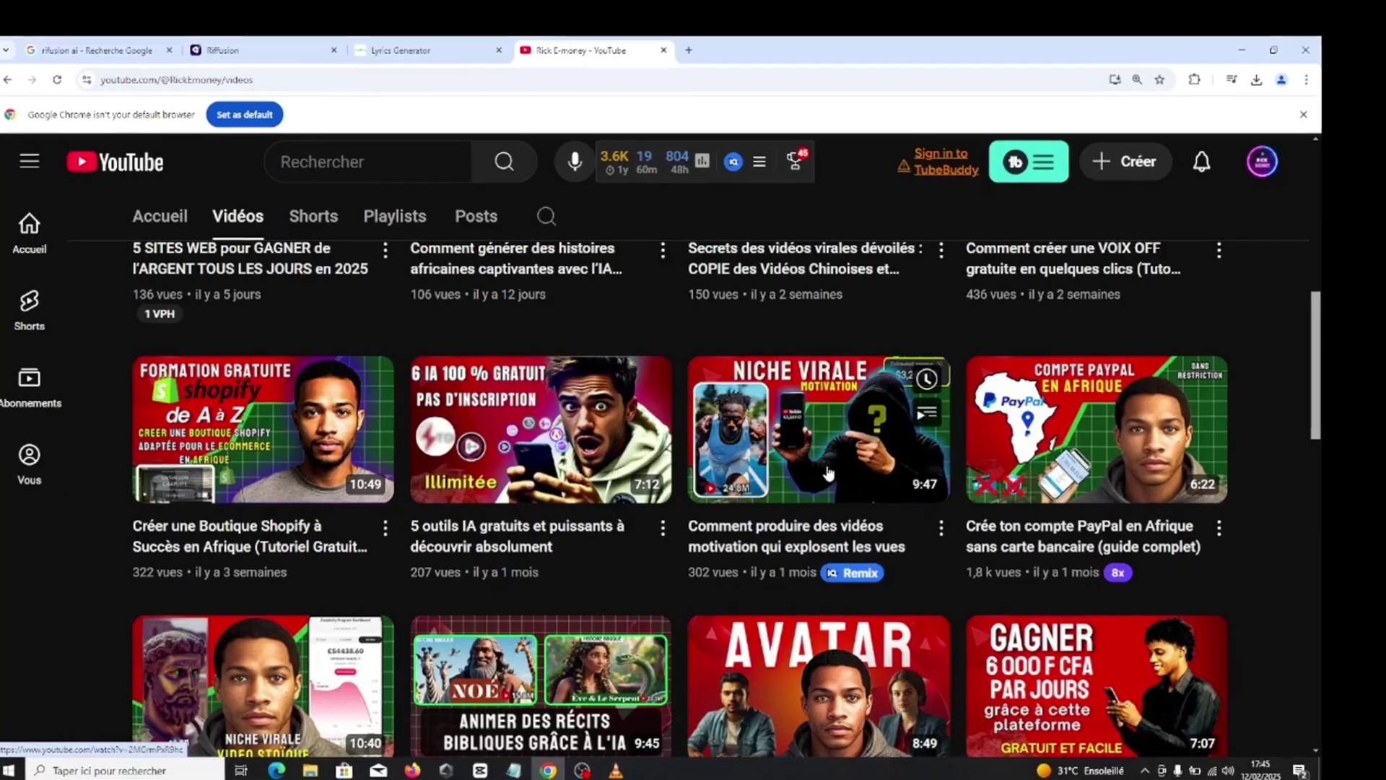
Step: Look through the older uploads in the YouTube channel's video list
{"action": "scroll", "coordinate": [1120, 514], "scroll_direction": "down", "scroll_amount": 2}
{"action": "scroll", "coordinate": [1130, 518], "scroll_direction": "down", "scroll_amount": 2}
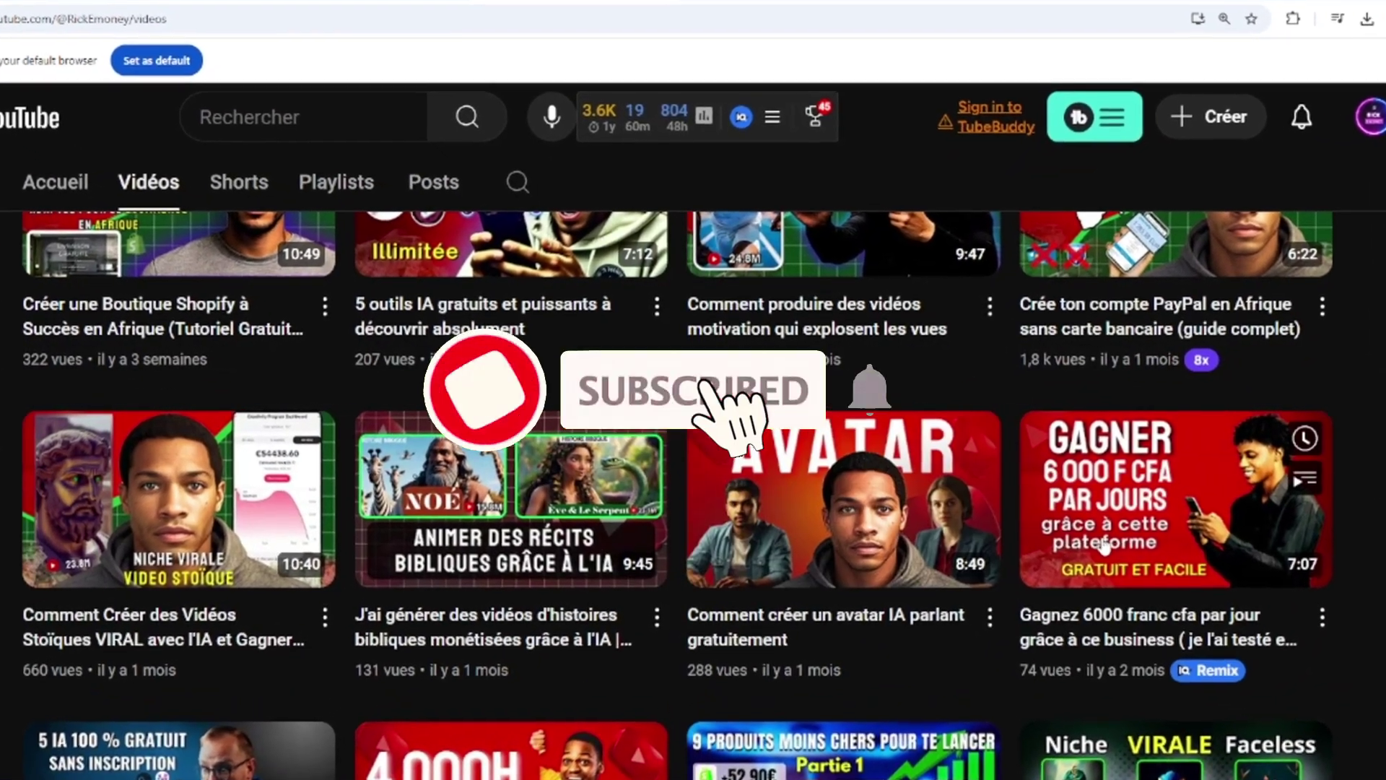
{"action": "mouse_move", "coordinate": [1083, 538]}
{"action": "scroll", "coordinate": [1083, 538], "scroll_direction": "down", "scroll_amount": 1}
{"action": "scroll", "coordinate": [1103, 543], "scroll_direction": "down", "scroll_amount": 2}
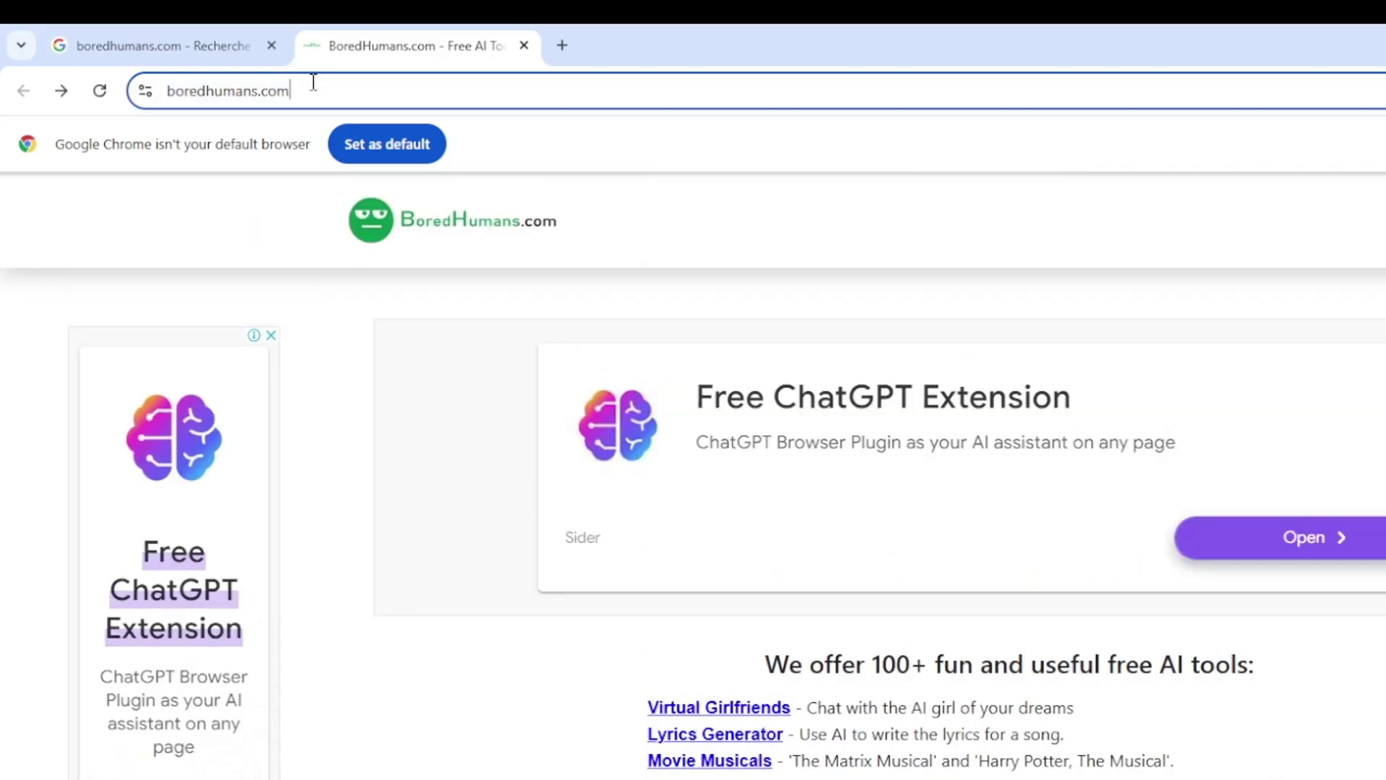
Step: Look through the list of free AI tools on boredhumans.com and highlight the Text-To-Speech (TTS) entry
{"action": "left_click", "coordinate": [309, 90]}
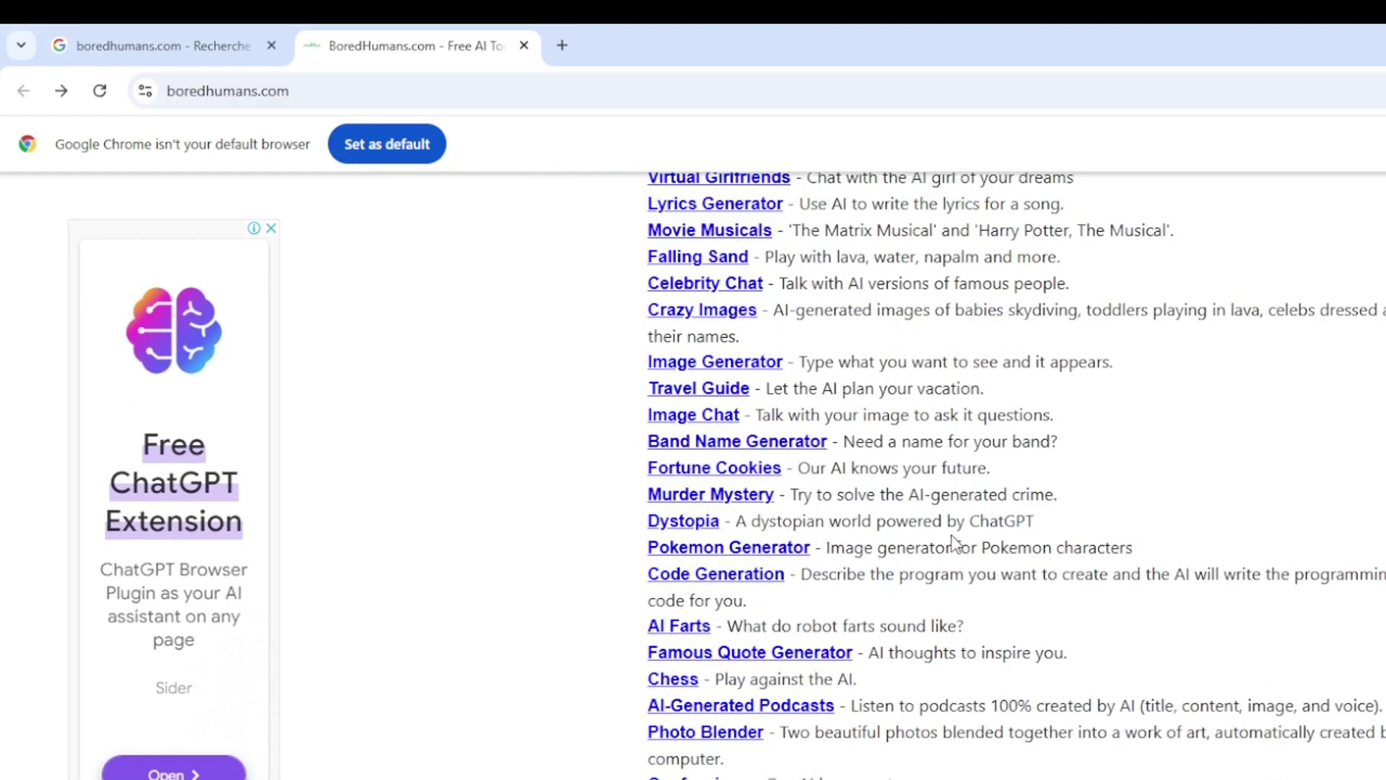
{"action": "scroll", "coordinate": [819, 515], "scroll_direction": "up", "scroll_amount": 4}
{"action": "scroll", "coordinate": [818, 514], "scroll_direction": "down", "scroll_amount": 3}
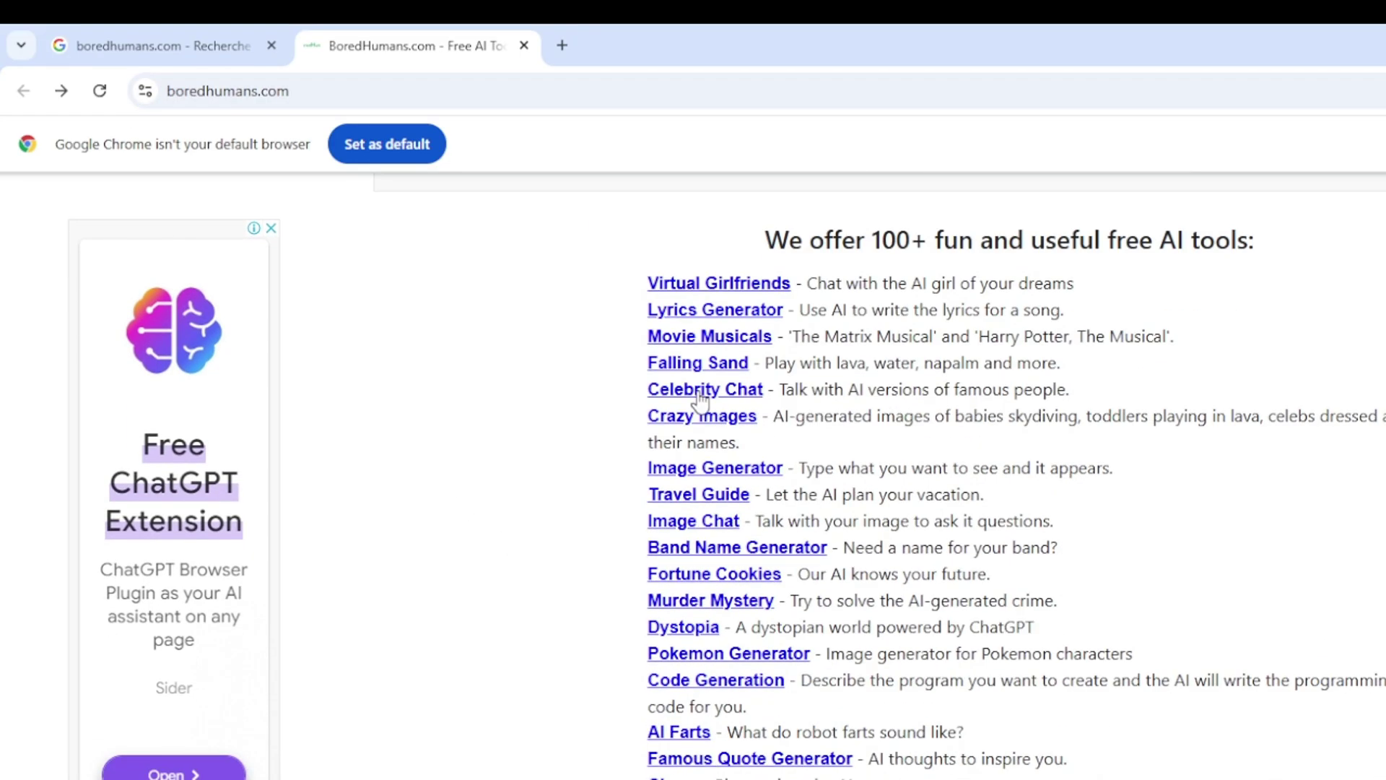
{"action": "scroll", "coordinate": [799, 582], "scroll_direction": "down", "scroll_amount": 7}
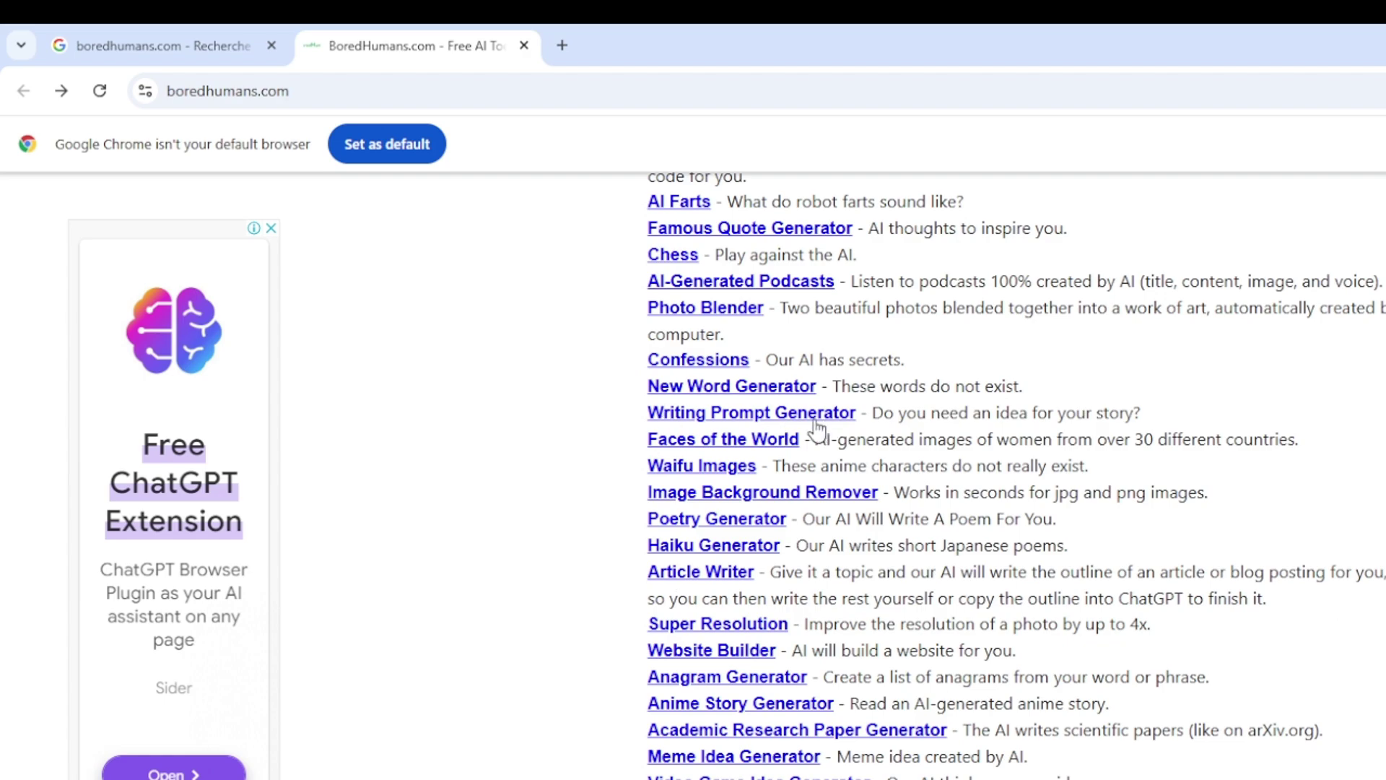
{"action": "scroll", "coordinate": [915, 751], "scroll_direction": "down", "scroll_amount": 3}
{"action": "scroll", "coordinate": [866, 678], "scroll_direction": "down", "scroll_amount": 3}
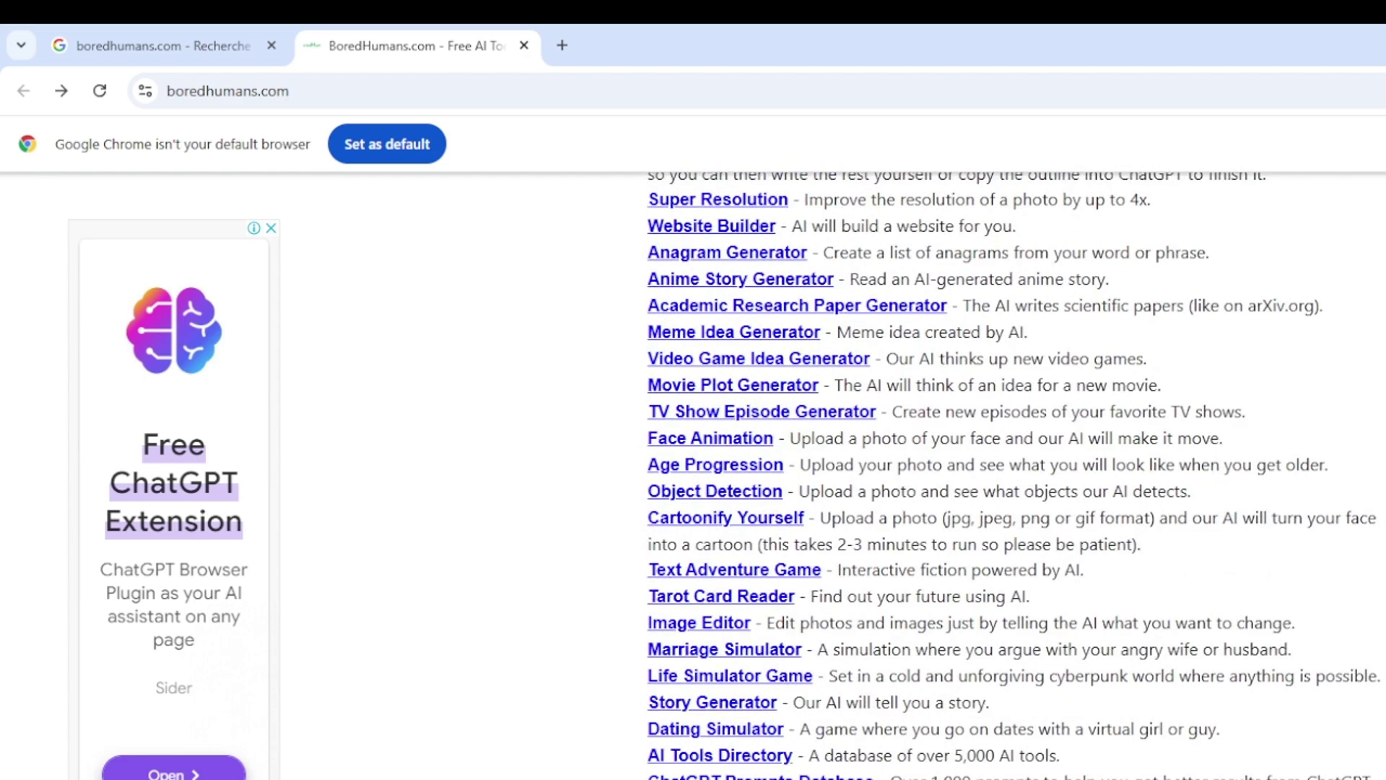
{"action": "scroll", "coordinate": [895, 751], "scroll_direction": "down", "scroll_amount": 5}
{"action": "scroll", "coordinate": [896, 751], "scroll_direction": "down", "scroll_amount": 4}
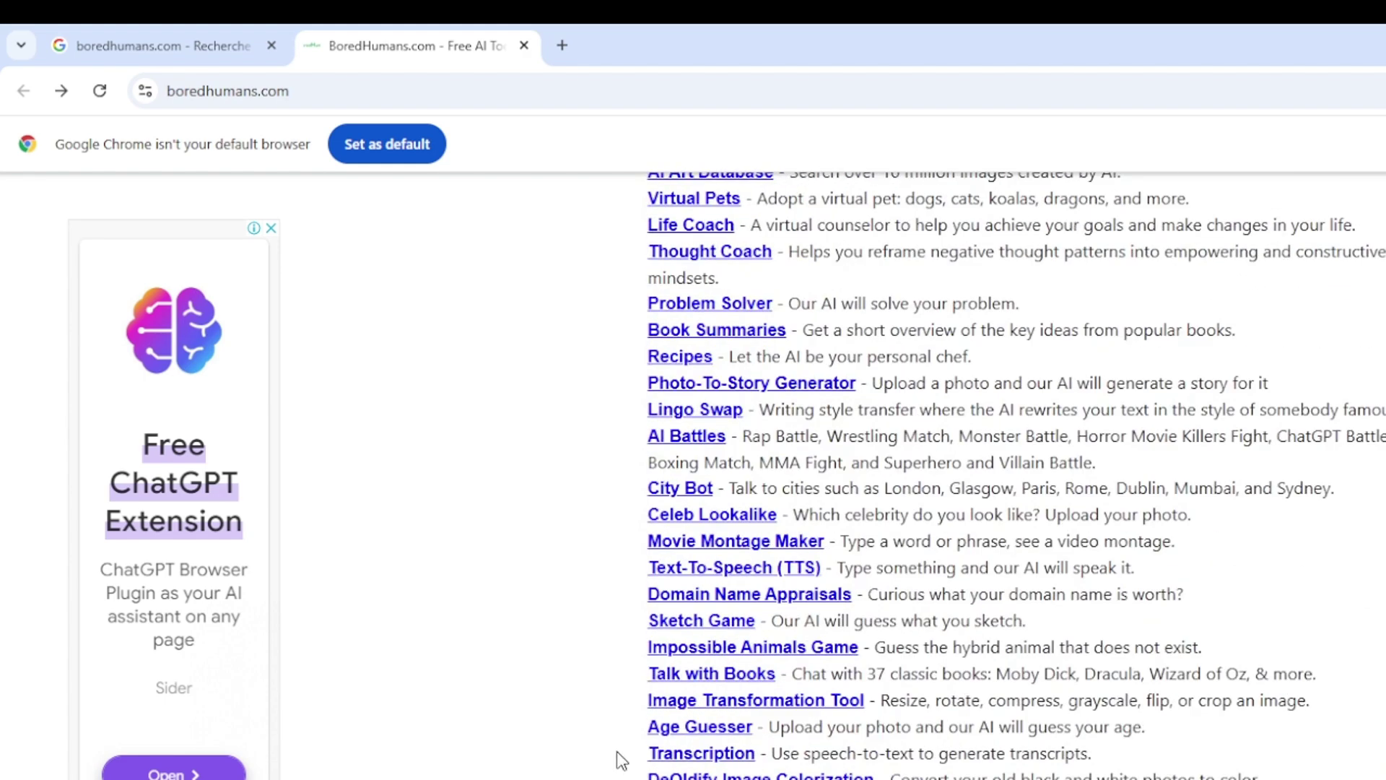
{"action": "left_click_drag", "start_coordinate": [621, 759], "coordinate": [690, 760]}
{"action": "left_click_drag", "start_coordinate": [635, 575], "coordinate": [1138, 572]}
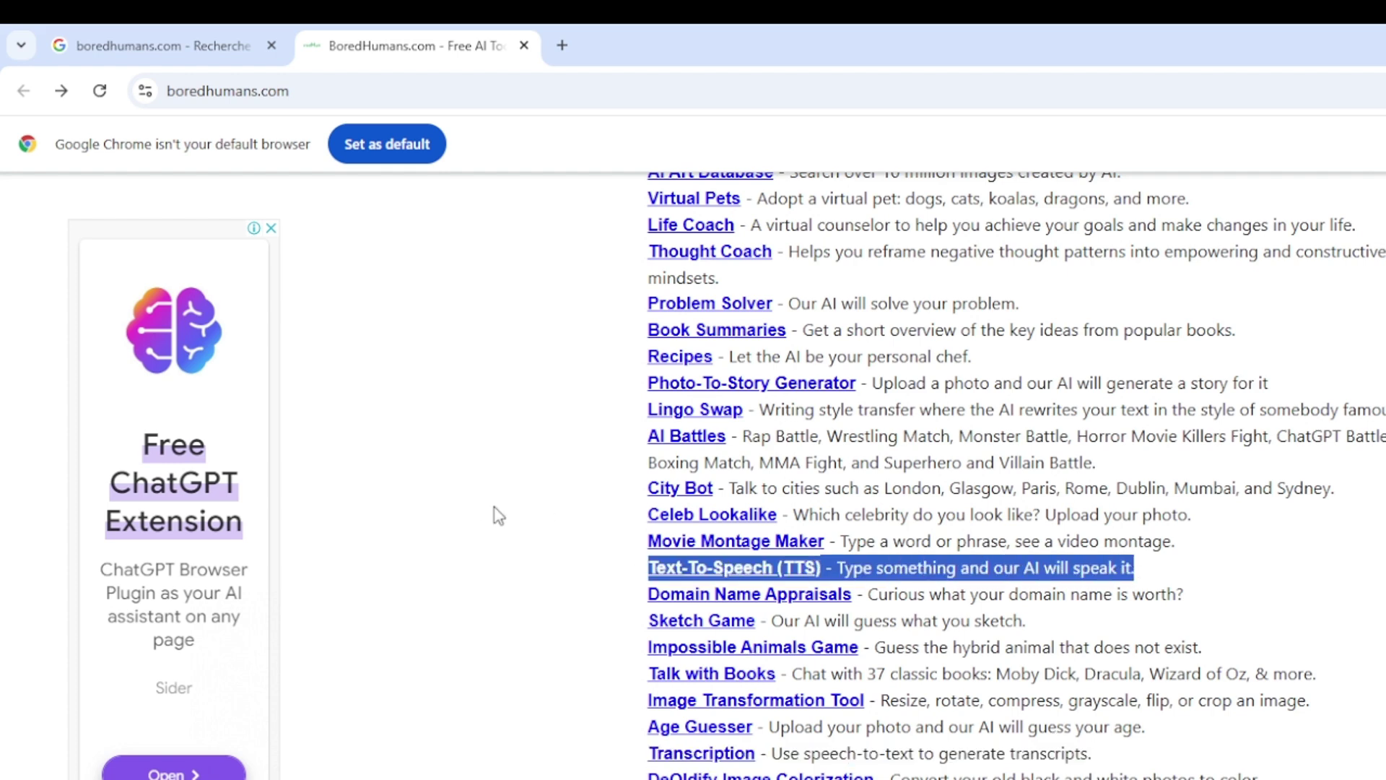
Step: Examine the end of the French tool list on BoredHumans, highlighting the "Petits amis virtuels" entry
{"action": "left_click_drag", "start_coordinate": [645, 497], "coordinate": [1155, 505]}
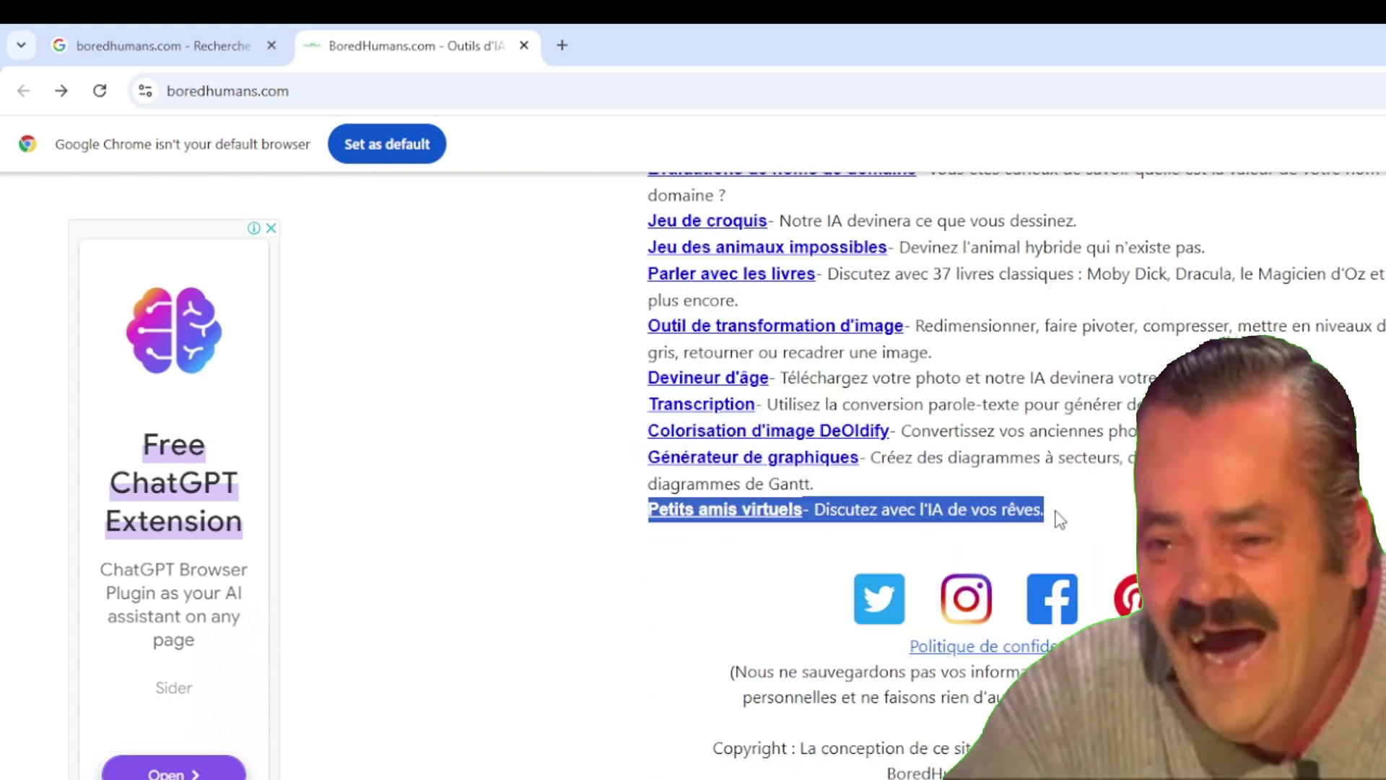
{"action": "left_click_drag", "start_coordinate": [629, 517], "coordinate": [891, 516]}
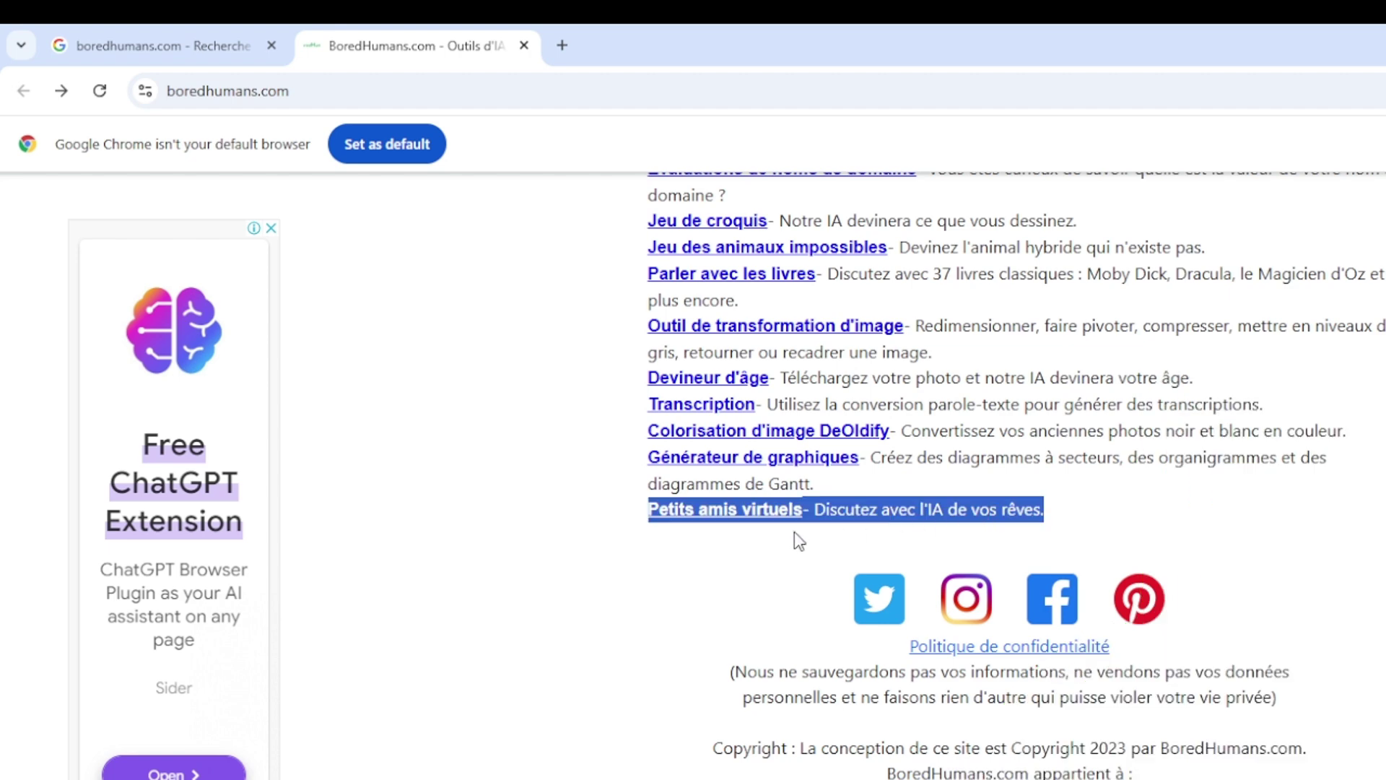
{"action": "left_click", "coordinate": [625, 529]}
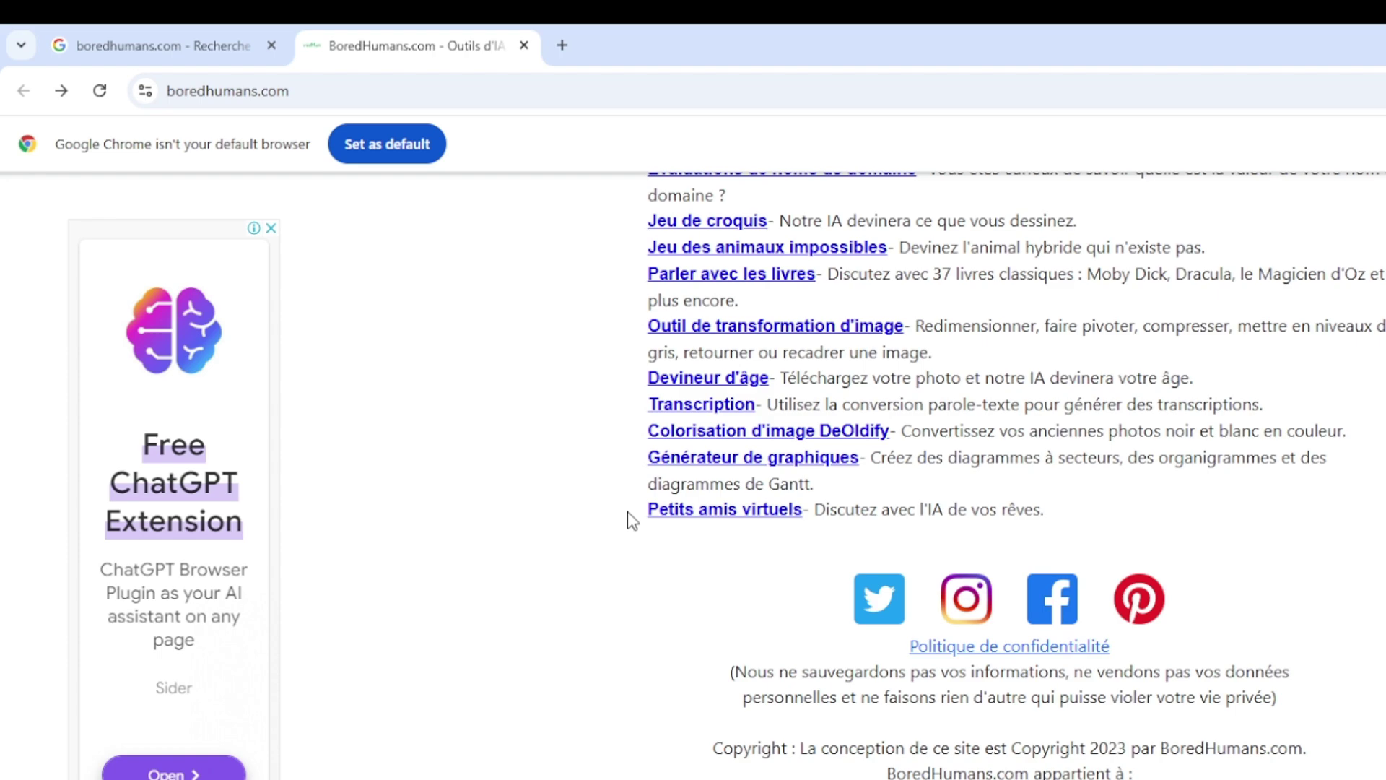
{"action": "scroll", "coordinate": [627, 511], "scroll_direction": "up", "scroll_amount": 10}
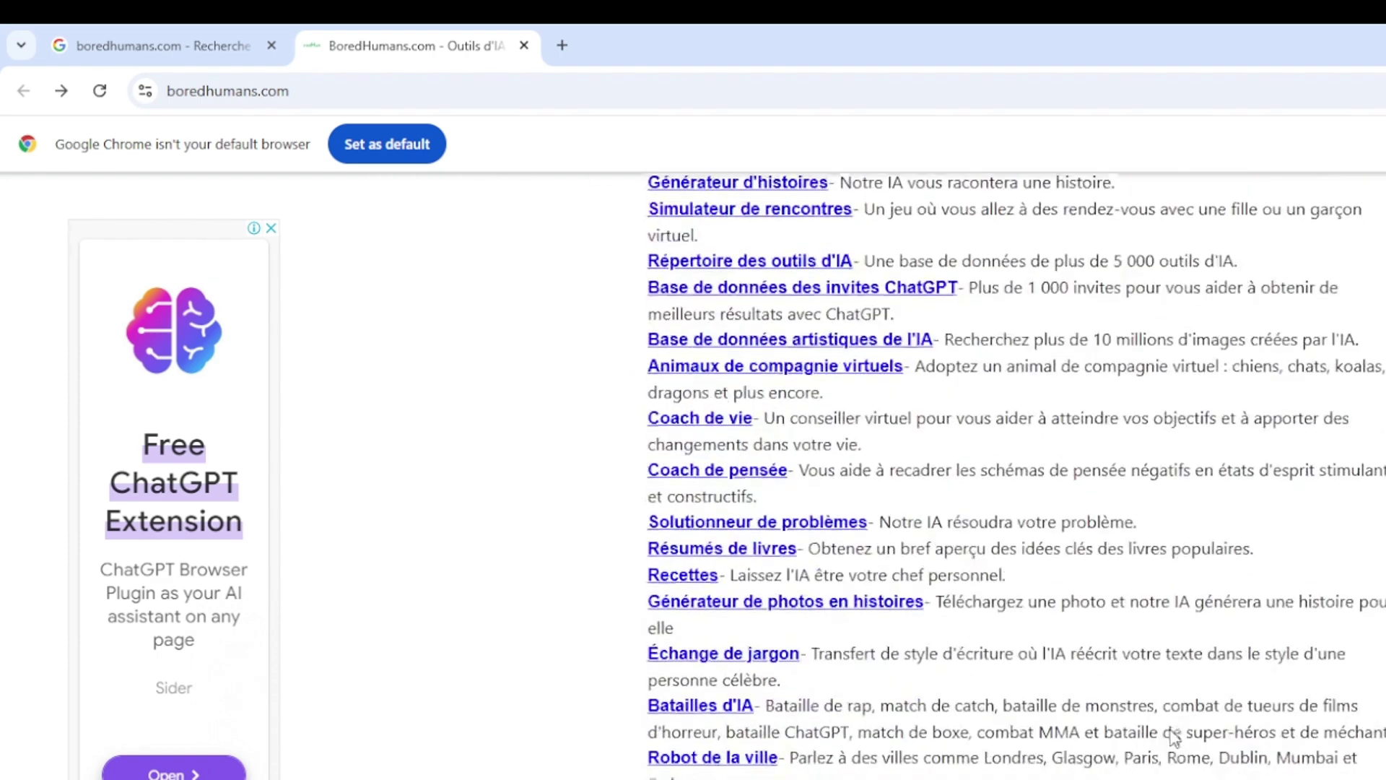
{"action": "scroll", "coordinate": [633, 520], "scroll_direction": "down", "scroll_amount": 10}
{"action": "left_click_drag", "start_coordinate": [633, 519], "coordinate": [1080, 532]}
{"action": "left_click", "coordinate": [561, 592]}
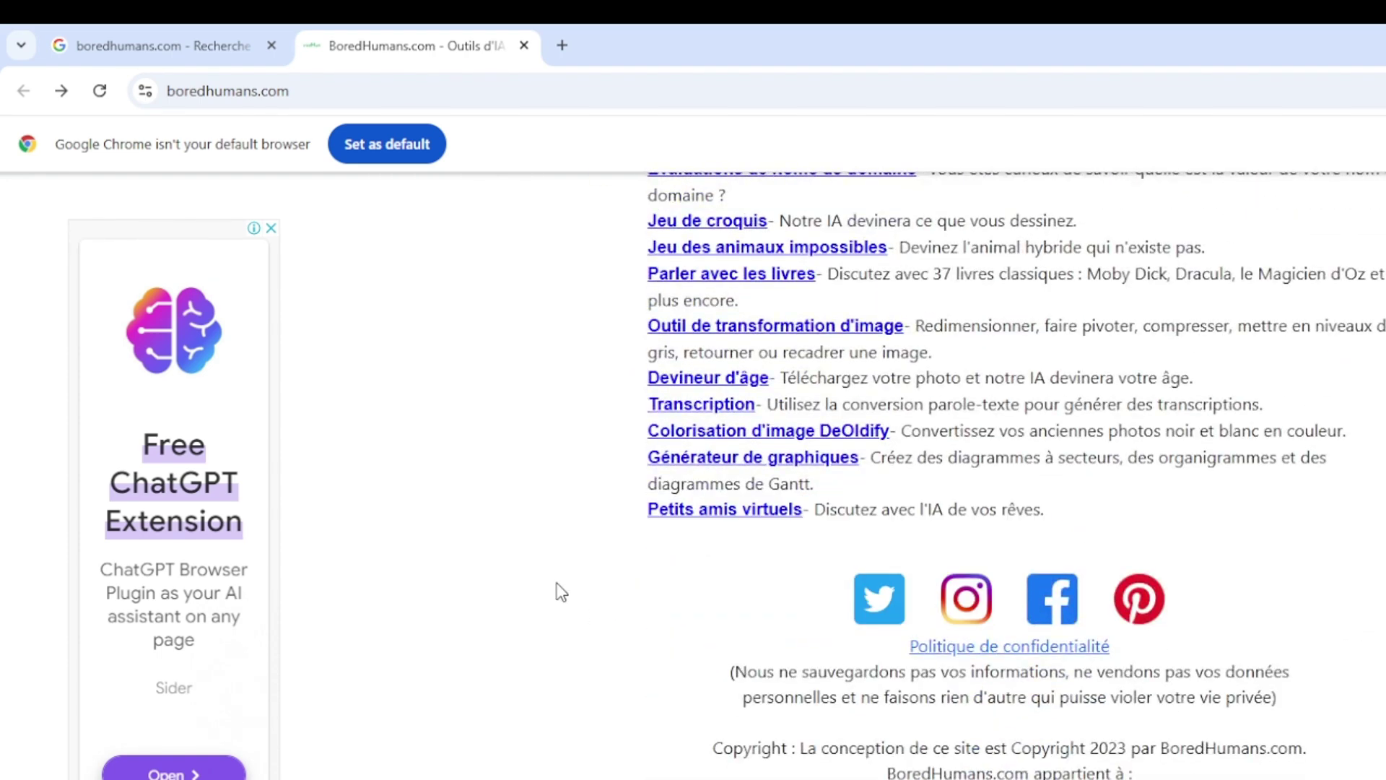
{"action": "left_click_drag", "start_coordinate": [625, 517], "coordinate": [1084, 519]}
{"action": "left_click", "coordinate": [611, 524]}
{"action": "left_click_drag", "start_coordinate": [613, 520], "coordinate": [1073, 527]}
{"action": "left_click", "coordinate": [610, 625]}
Step: Highlight the "Transcription" entry and the "Générateur de paroles" entry in the French tool list
{"action": "scroll", "coordinate": [610, 624], "scroll_direction": "up", "scroll_amount": 3}
{"action": "left_click_drag", "start_coordinate": [619, 626], "coordinate": [758, 619]}
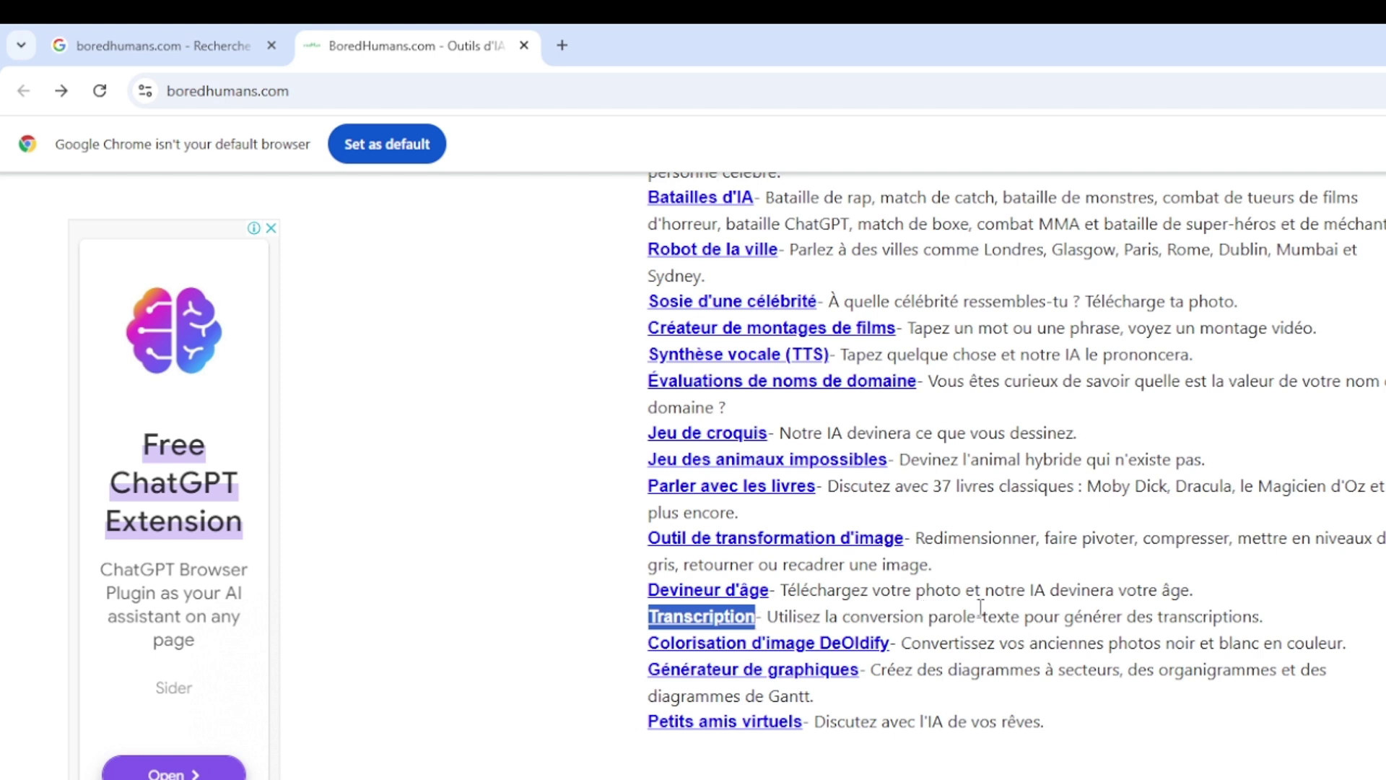
{"action": "scroll", "coordinate": [980, 609], "scroll_direction": "up", "scroll_amount": 5}
{"action": "left_click_drag", "start_coordinate": [622, 532], "coordinate": [1200, 532]}
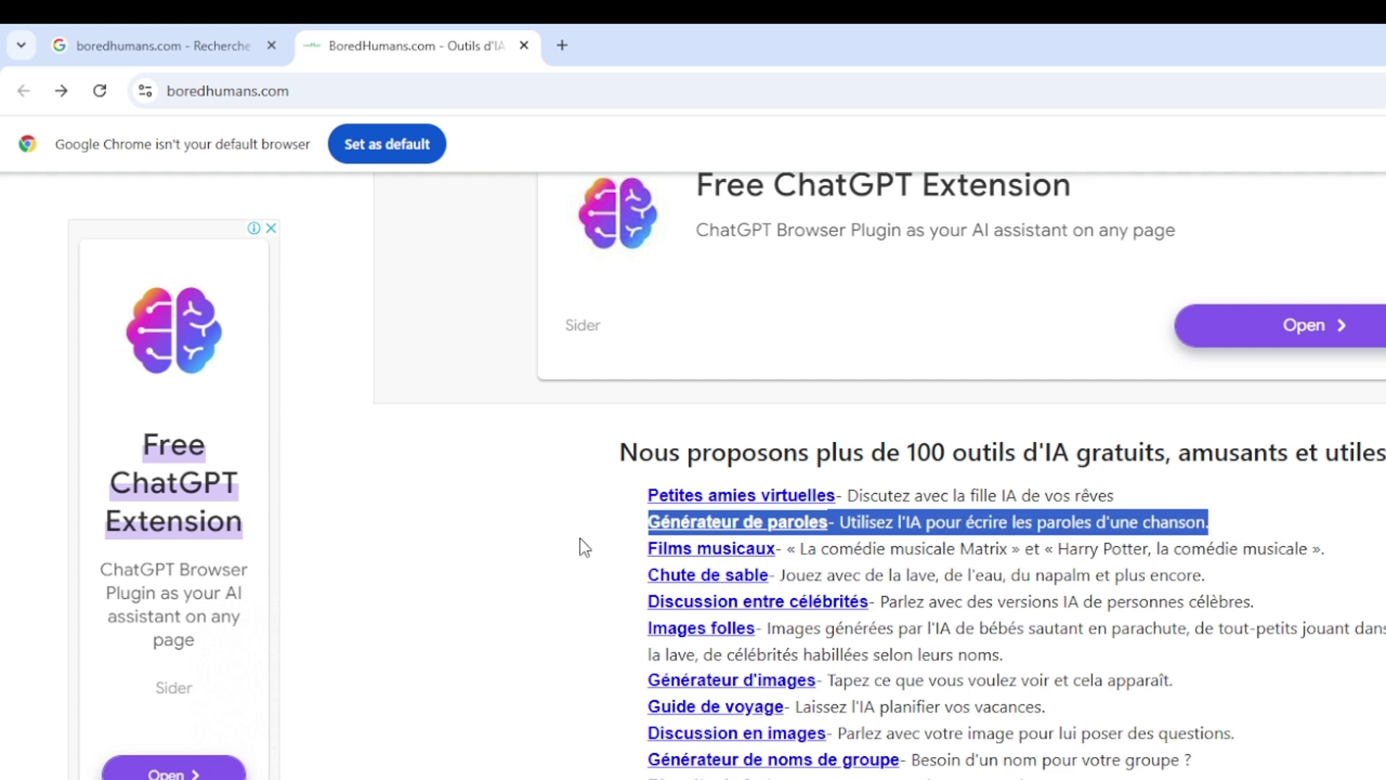
{"action": "left_click", "coordinate": [627, 520]}
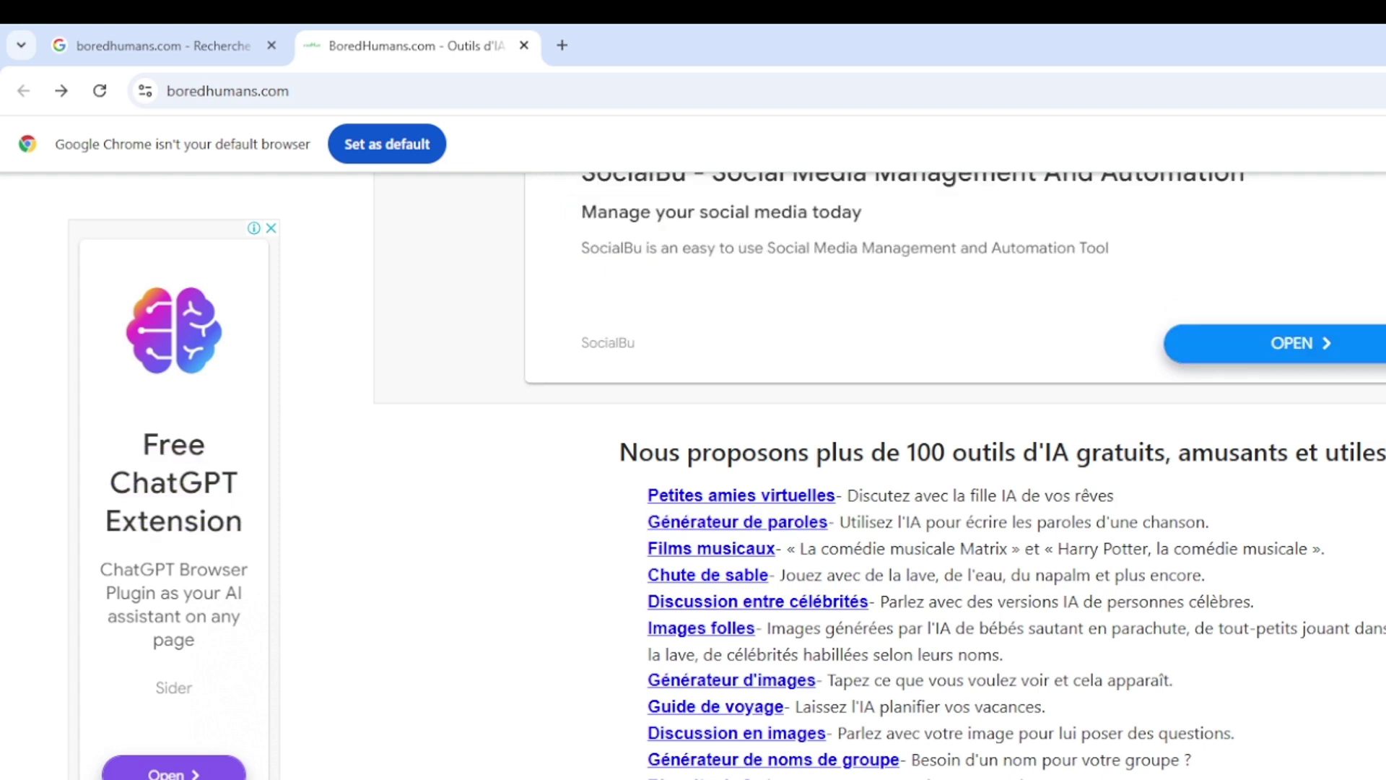
Step: Open "Générateur de paroles", generate song lyrics on the subject "lifestyle" and look through them
{"action": "left_click", "coordinate": [711, 526]}
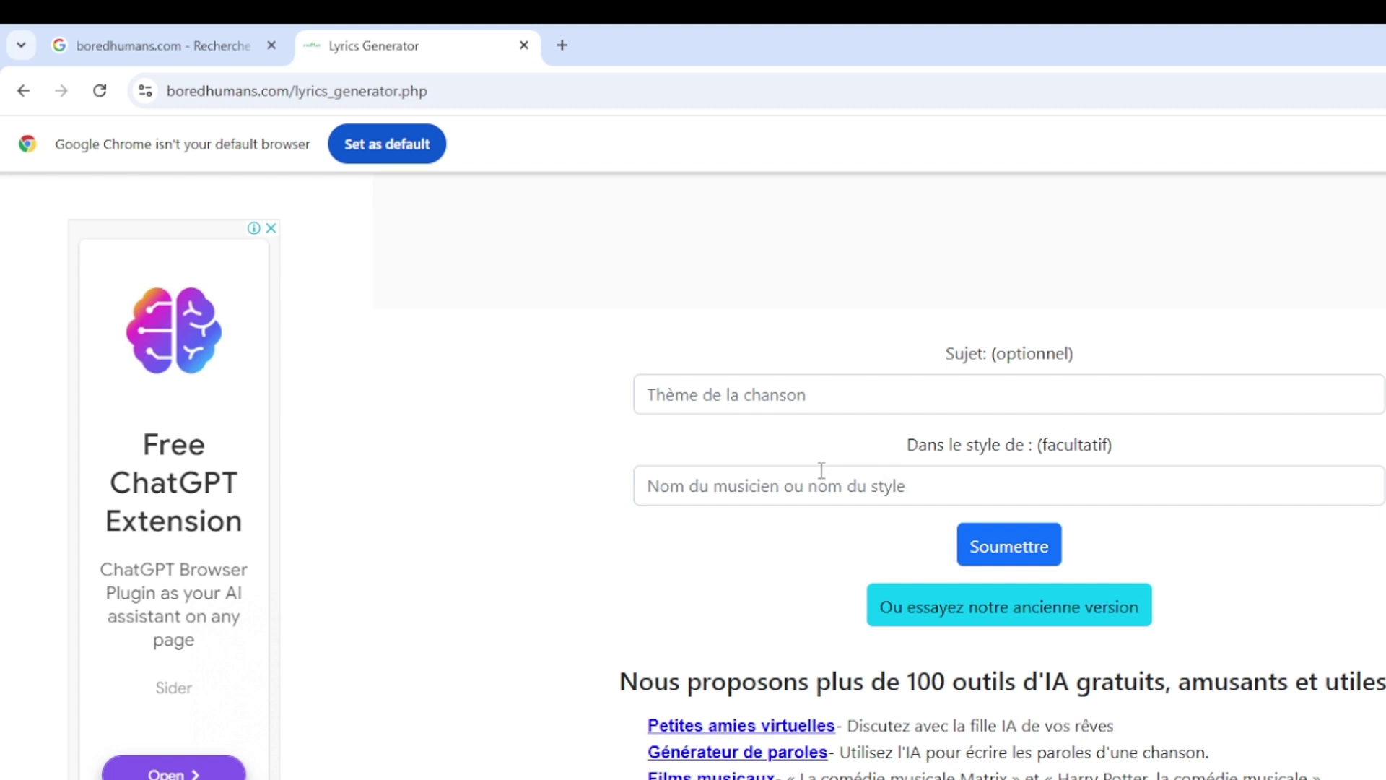
{"action": "left_click", "coordinate": [907, 482]}
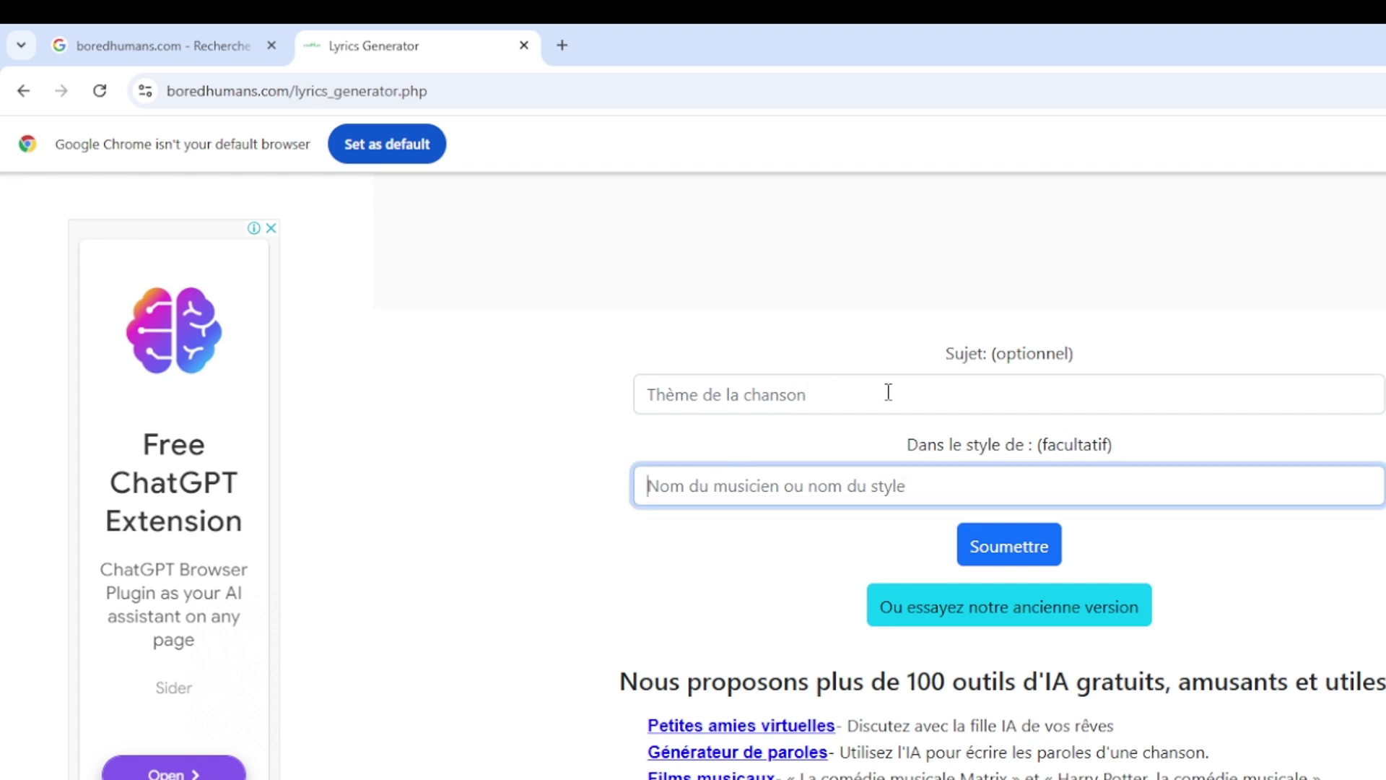
{"action": "left_click", "coordinate": [985, 389]}
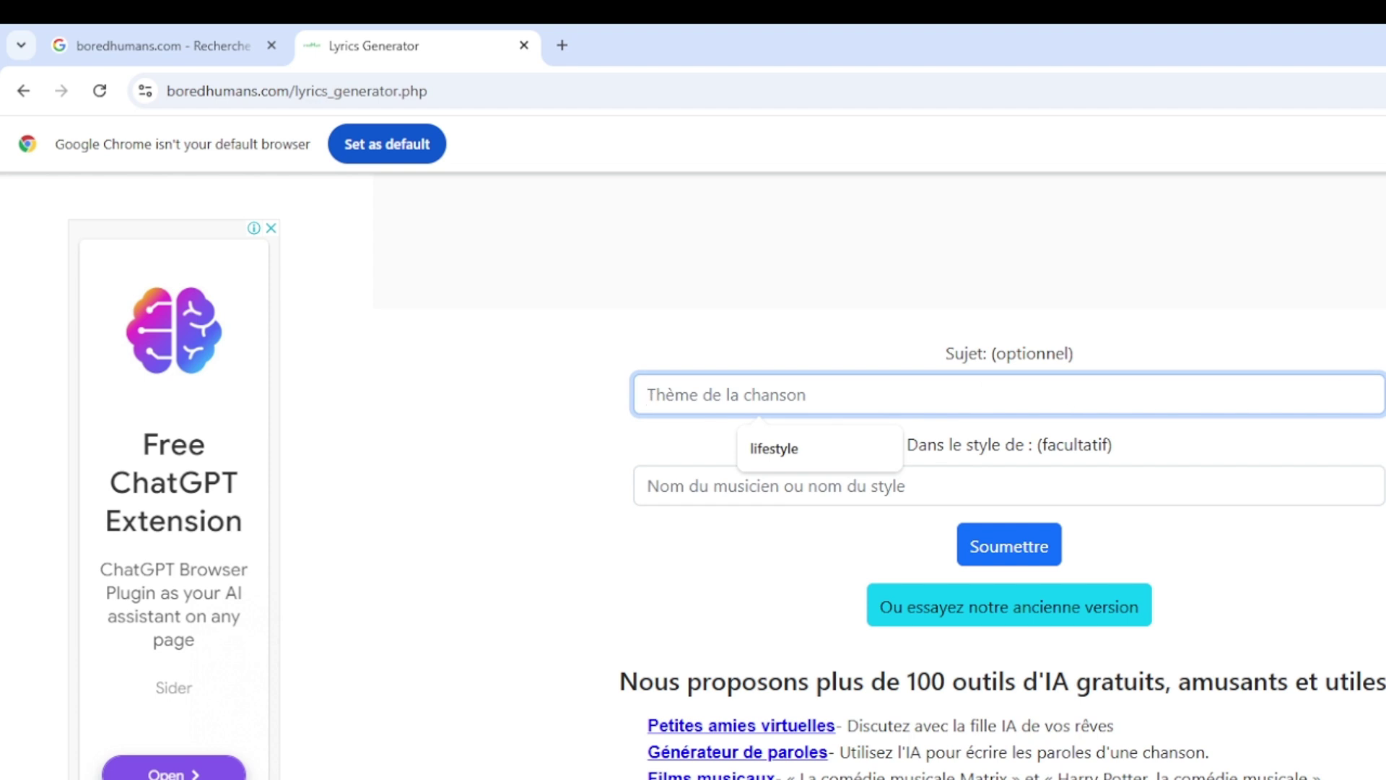
{"action": "type", "text": "lifes"}
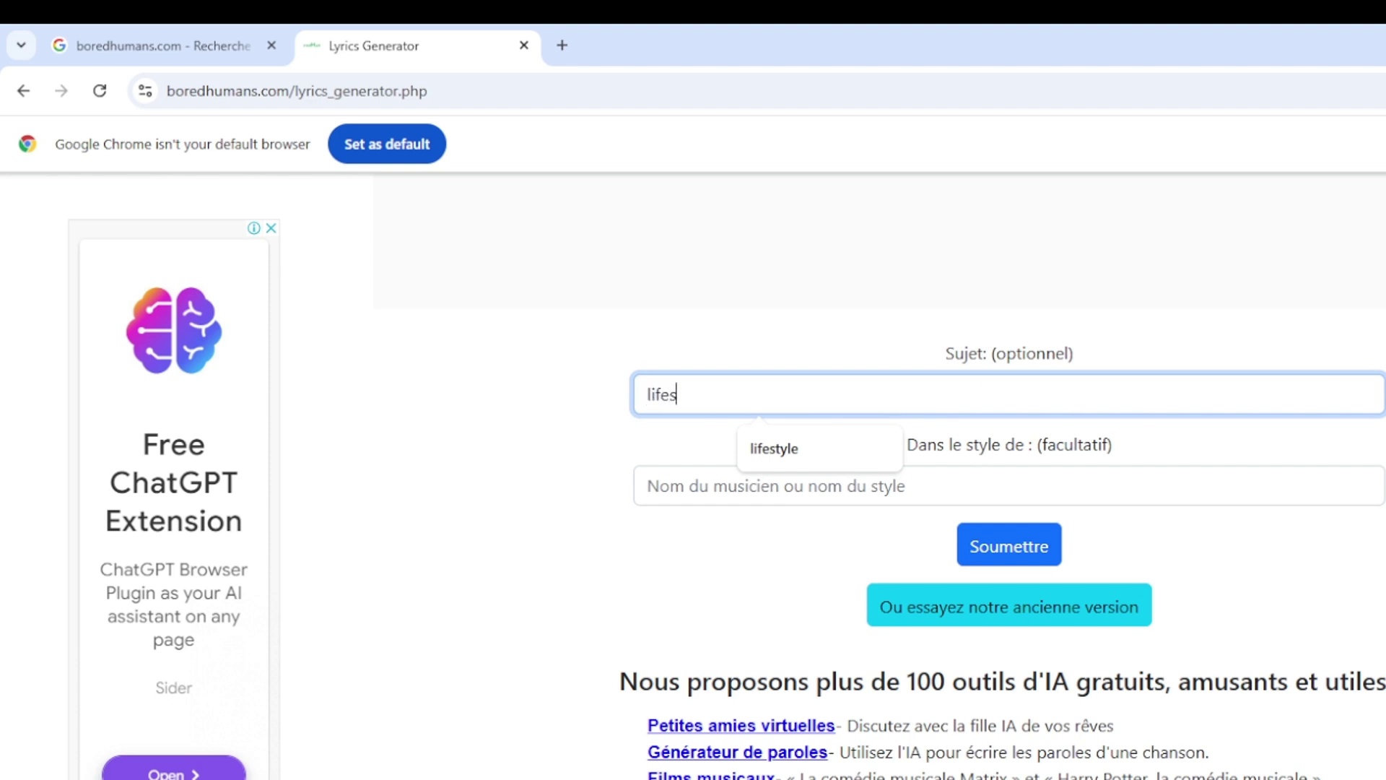
{"action": "type", "text": "tyle"}
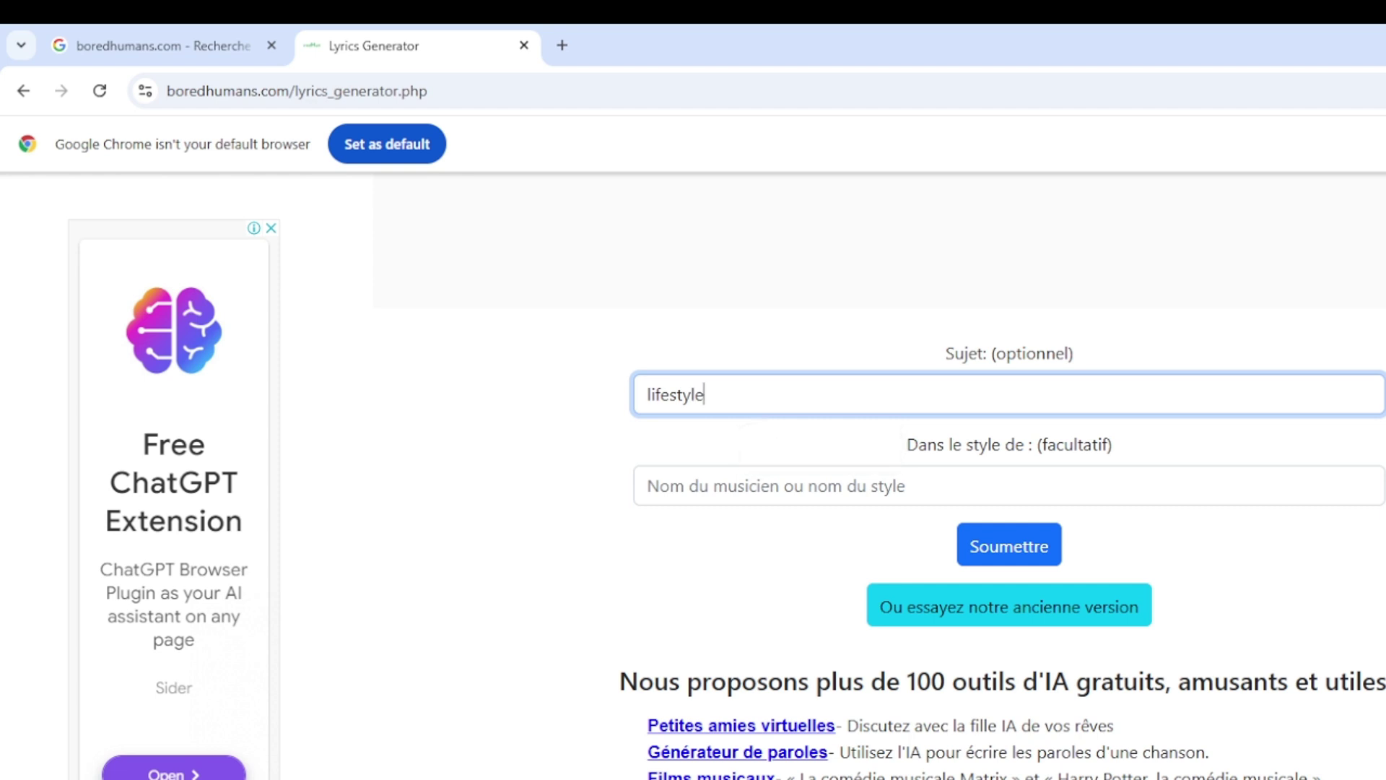
{"action": "left_click", "coordinate": [1018, 556]}
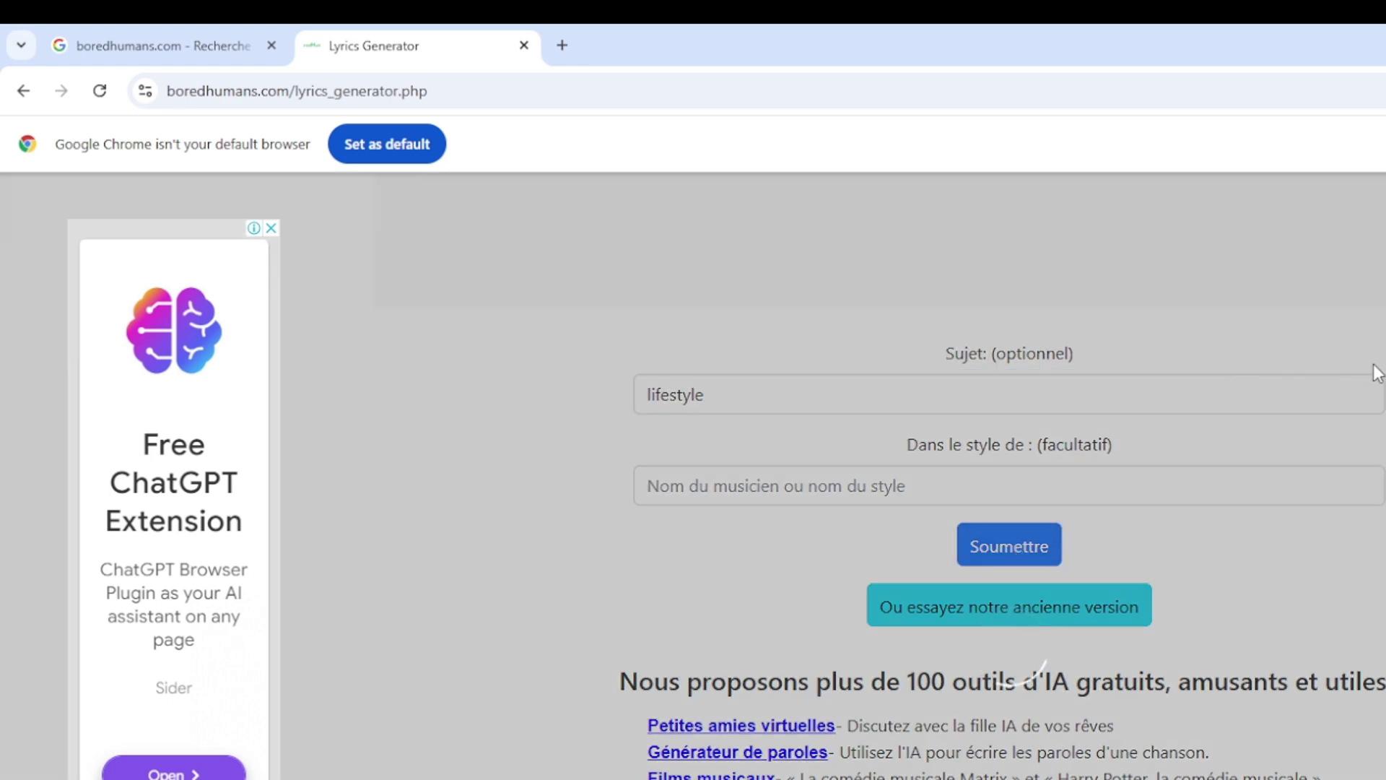
{"action": "scroll", "coordinate": [1383, 613], "scroll_direction": "up", "scroll_amount": 7}
{"action": "scroll", "coordinate": [1383, 610], "scroll_direction": "down", "scroll_amount": 6}
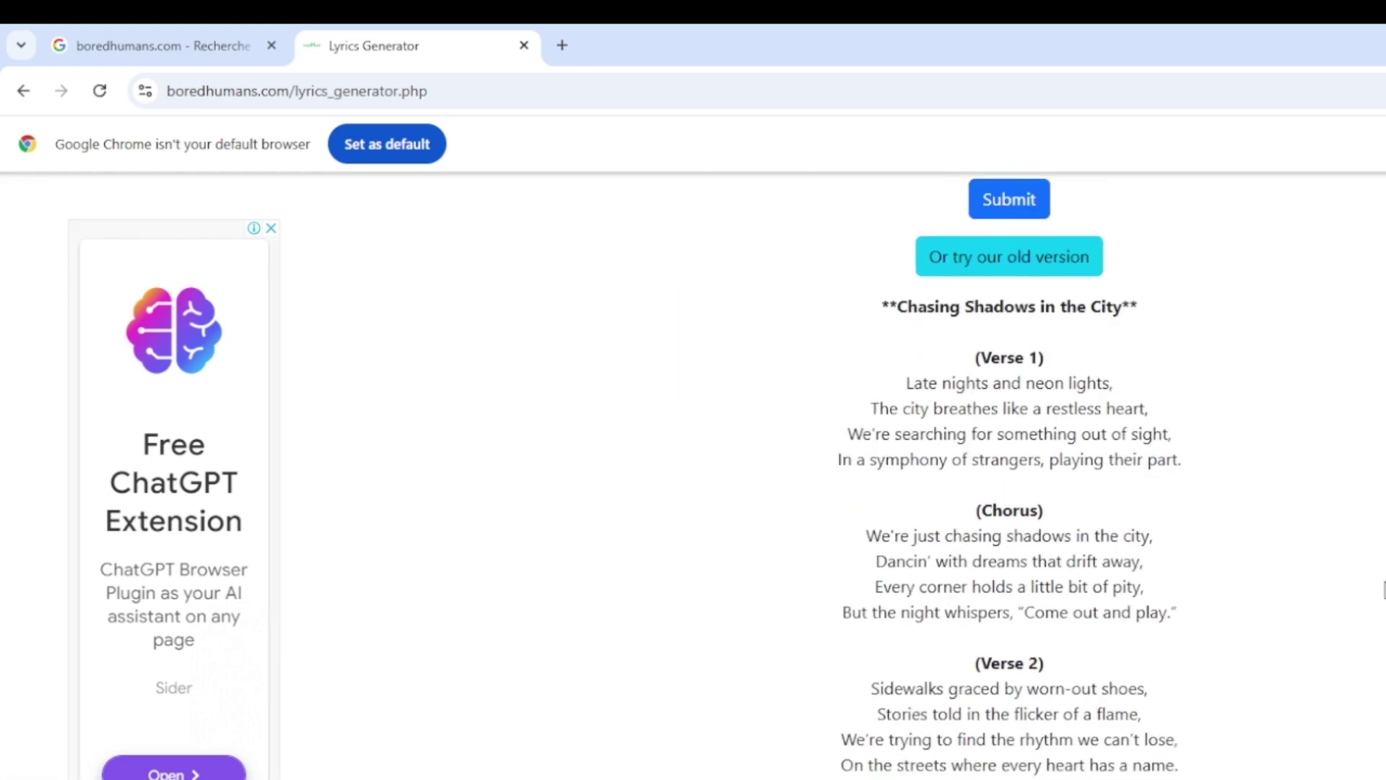
Step: Read through the generated "Chasing Shadows in the City" lyrics, highlighting the whole text from the outro up to the title
{"action": "left_click_drag", "start_coordinate": [909, 328], "coordinate": [1133, 653]}
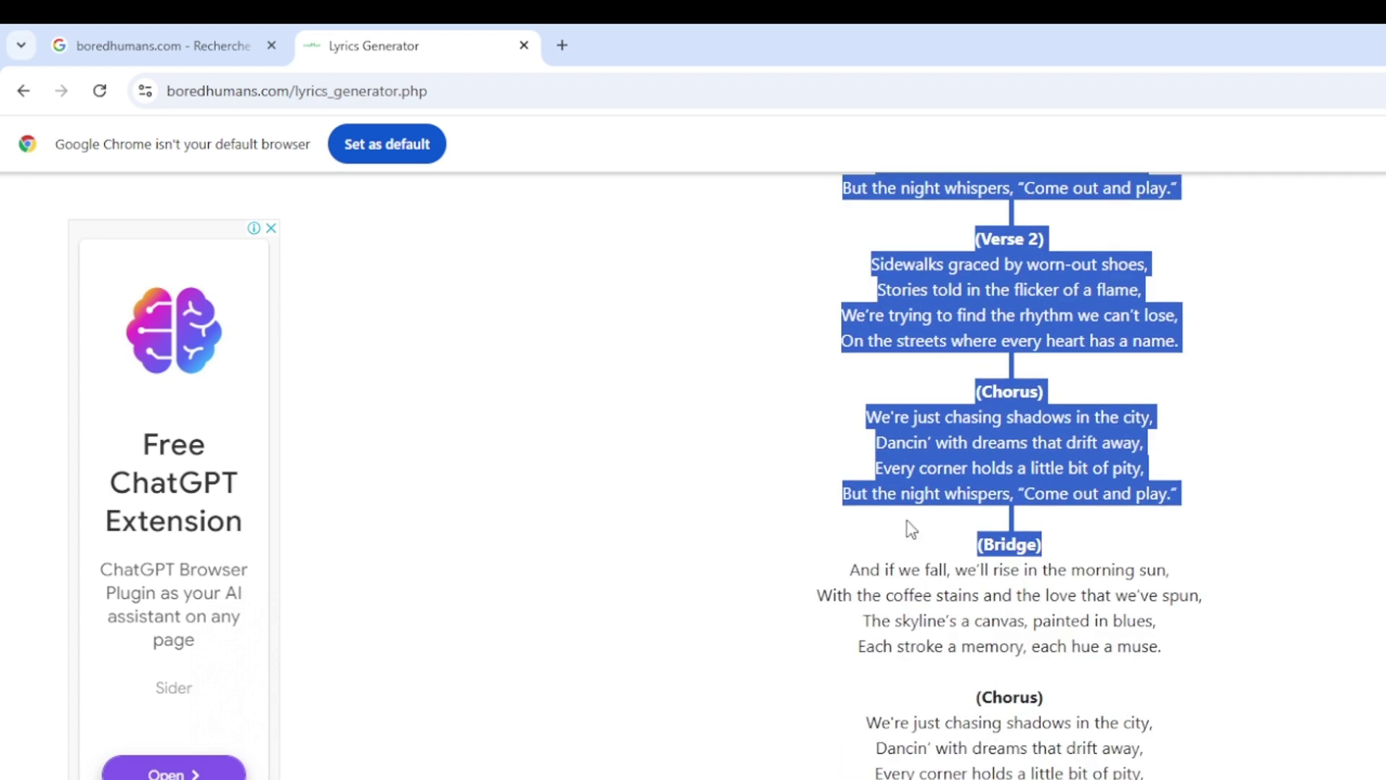
{"action": "left_click", "coordinate": [869, 557]}
{"action": "scroll", "coordinate": [1159, 610], "scroll_direction": "down", "scroll_amount": 5}
{"action": "scroll", "coordinate": [1178, 599], "scroll_direction": "up", "scroll_amount": 3}
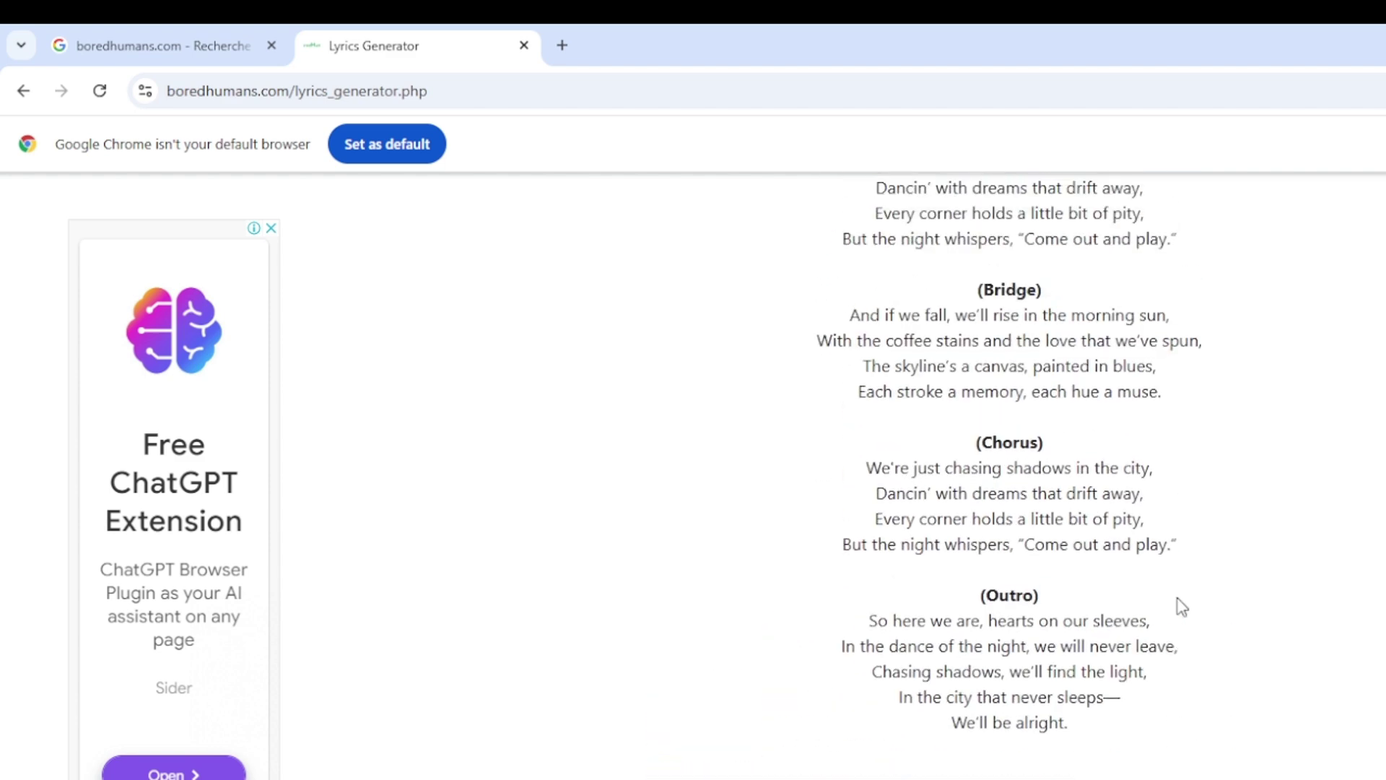
{"action": "left_click_drag", "start_coordinate": [1067, 774], "coordinate": [877, 390]}
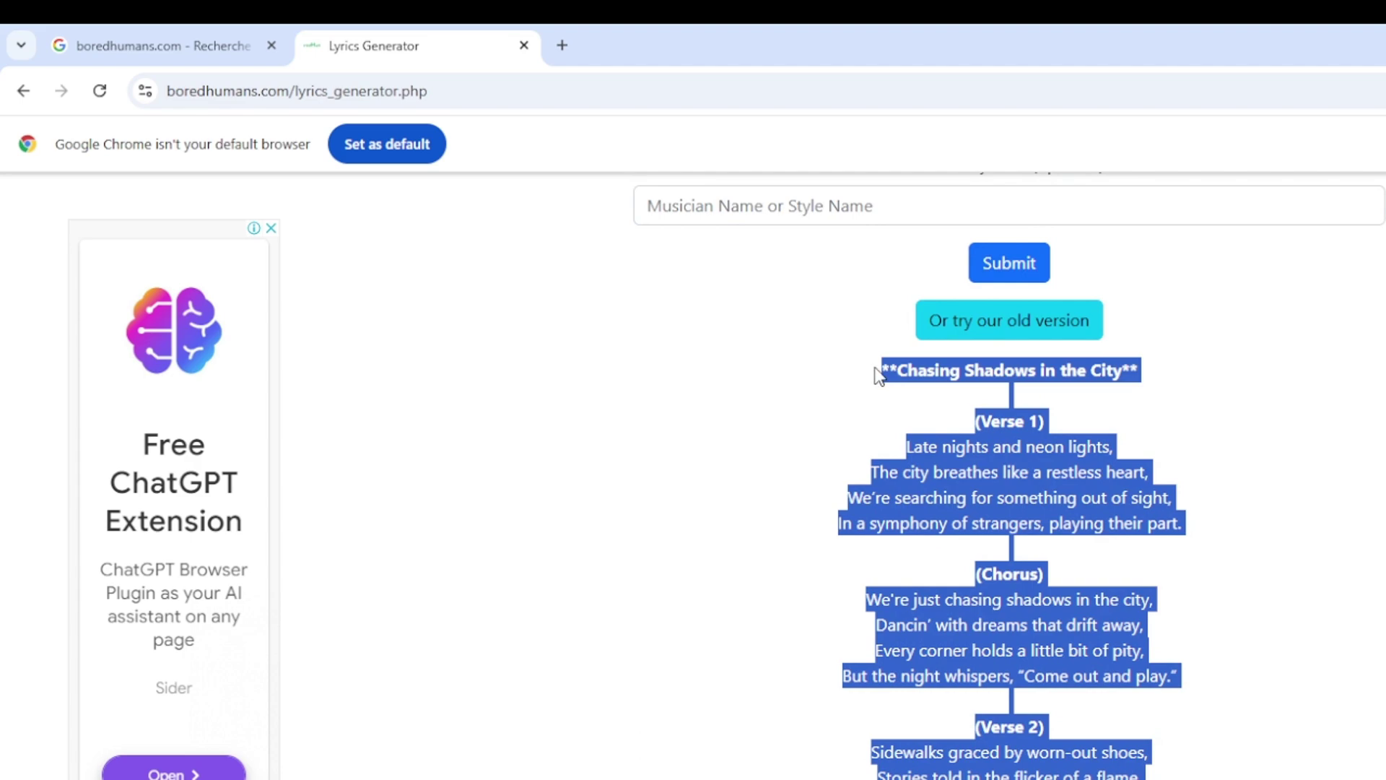
{"action": "scroll", "coordinate": [1253, 613], "scroll_direction": "down", "scroll_amount": 5}
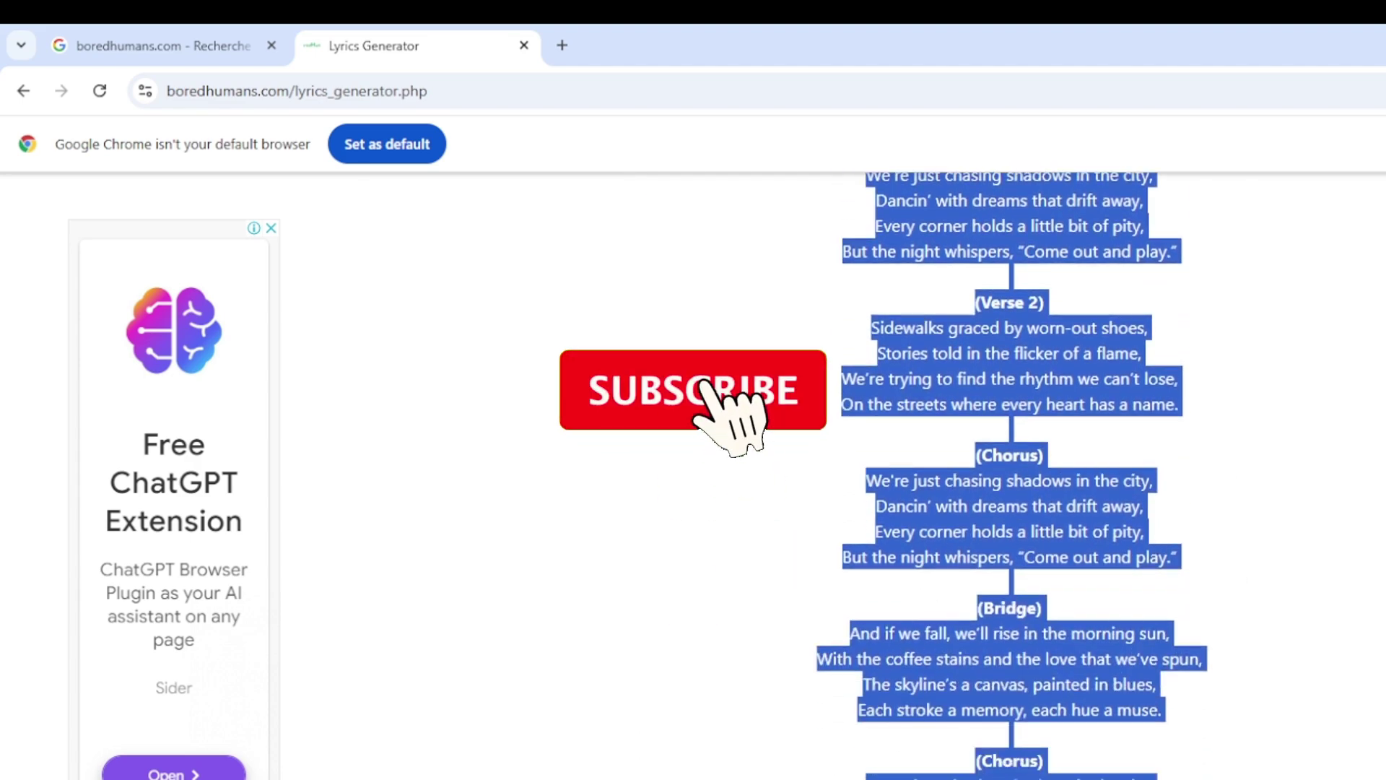
{"action": "scroll", "coordinate": [1290, 654], "scroll_direction": "down", "scroll_amount": 2}
{"action": "scroll", "coordinate": [1290, 654], "scroll_direction": "down", "scroll_amount": 5}
{"action": "scroll", "coordinate": [1300, 600], "scroll_direction": "up", "scroll_amount": 7}
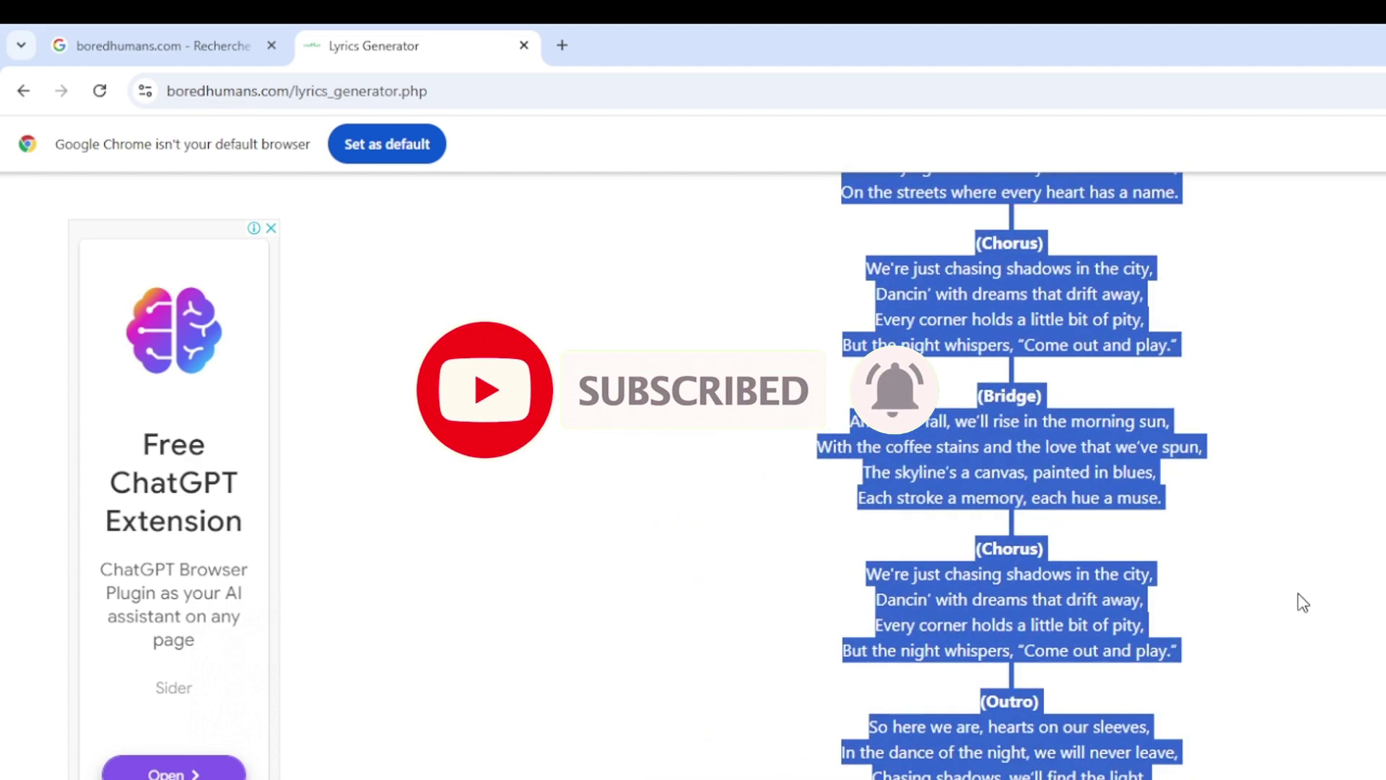
{"action": "scroll", "coordinate": [1299, 600], "scroll_direction": "up", "scroll_amount": 5}
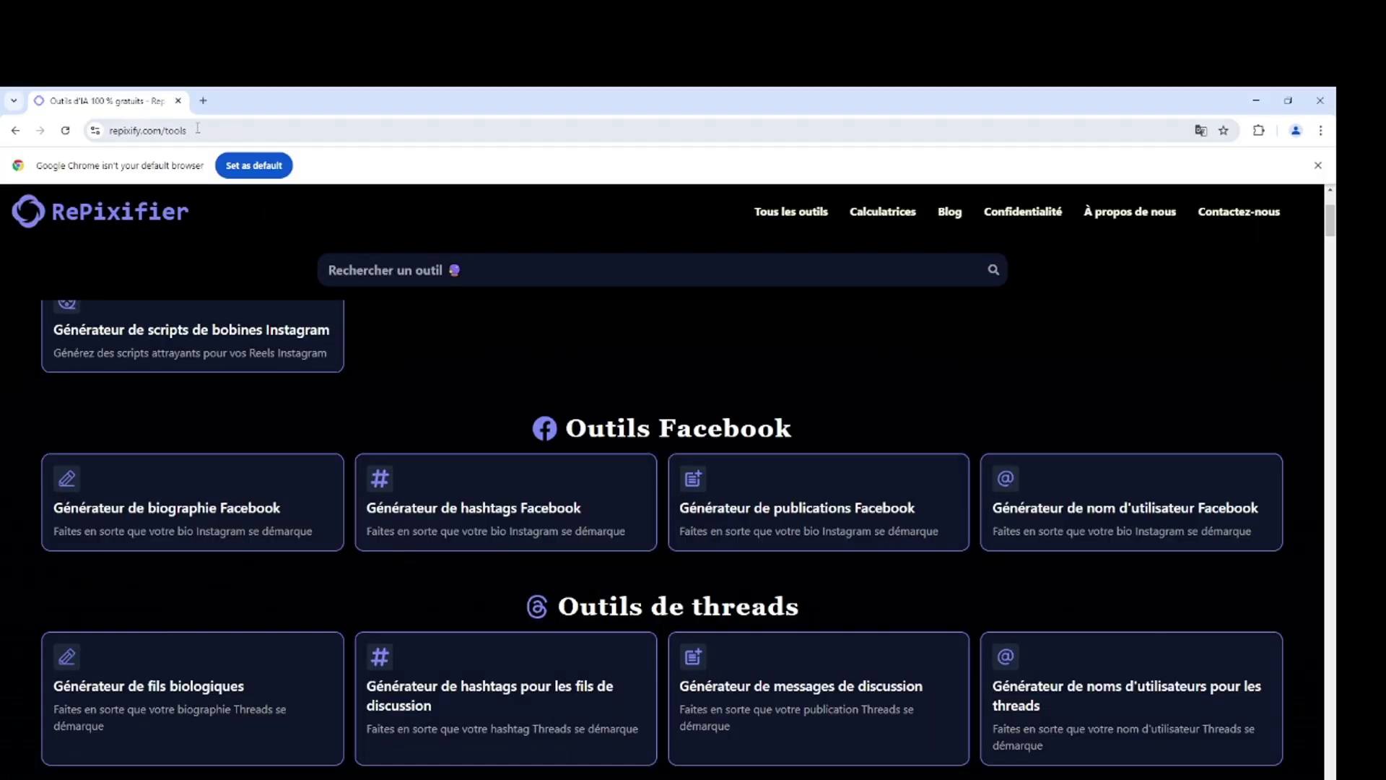
Step: On the RePixifier site, highlight the address repixify.com/tools and return to the Instagram tools at the start of the list
{"action": "left_click_drag", "start_coordinate": [198, 128], "coordinate": [119, 133]}
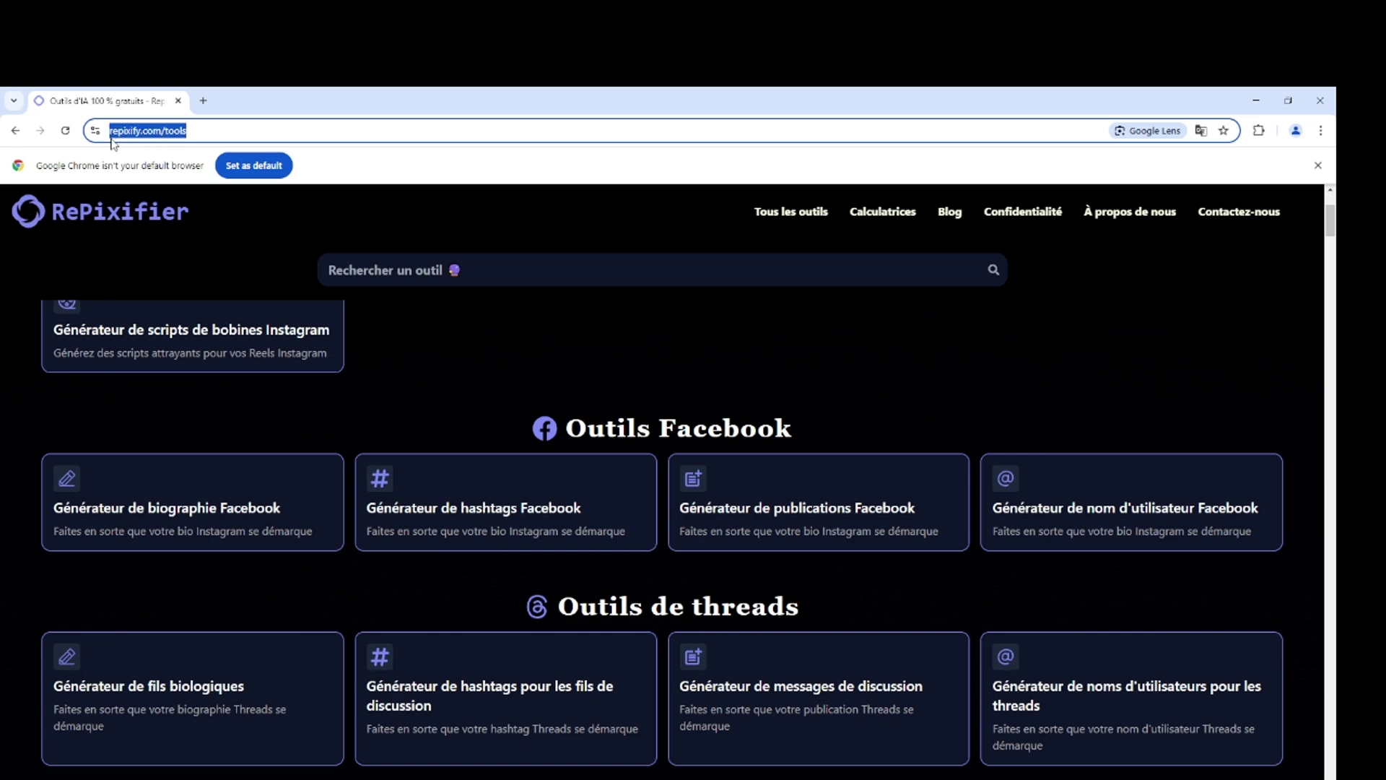
{"action": "left_click", "coordinate": [249, 236]}
{"action": "scroll", "coordinate": [558, 417], "scroll_direction": "up", "scroll_amount": 3}
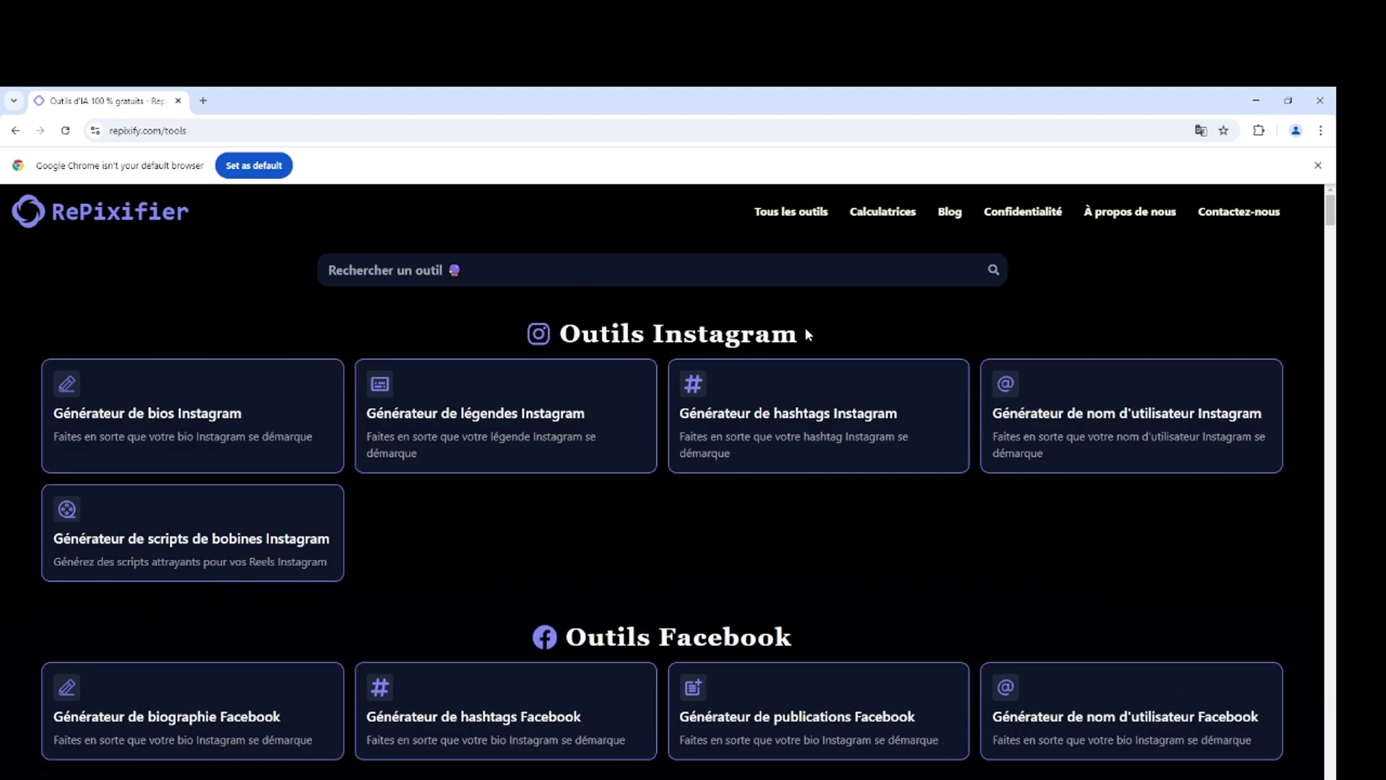
Step: Look through the RePixifier tool categories, including the TikTok, image, social media, blog, e-mail, YouTube and job tools
{"action": "scroll", "coordinate": [804, 327], "scroll_direction": "down", "scroll_amount": 6}
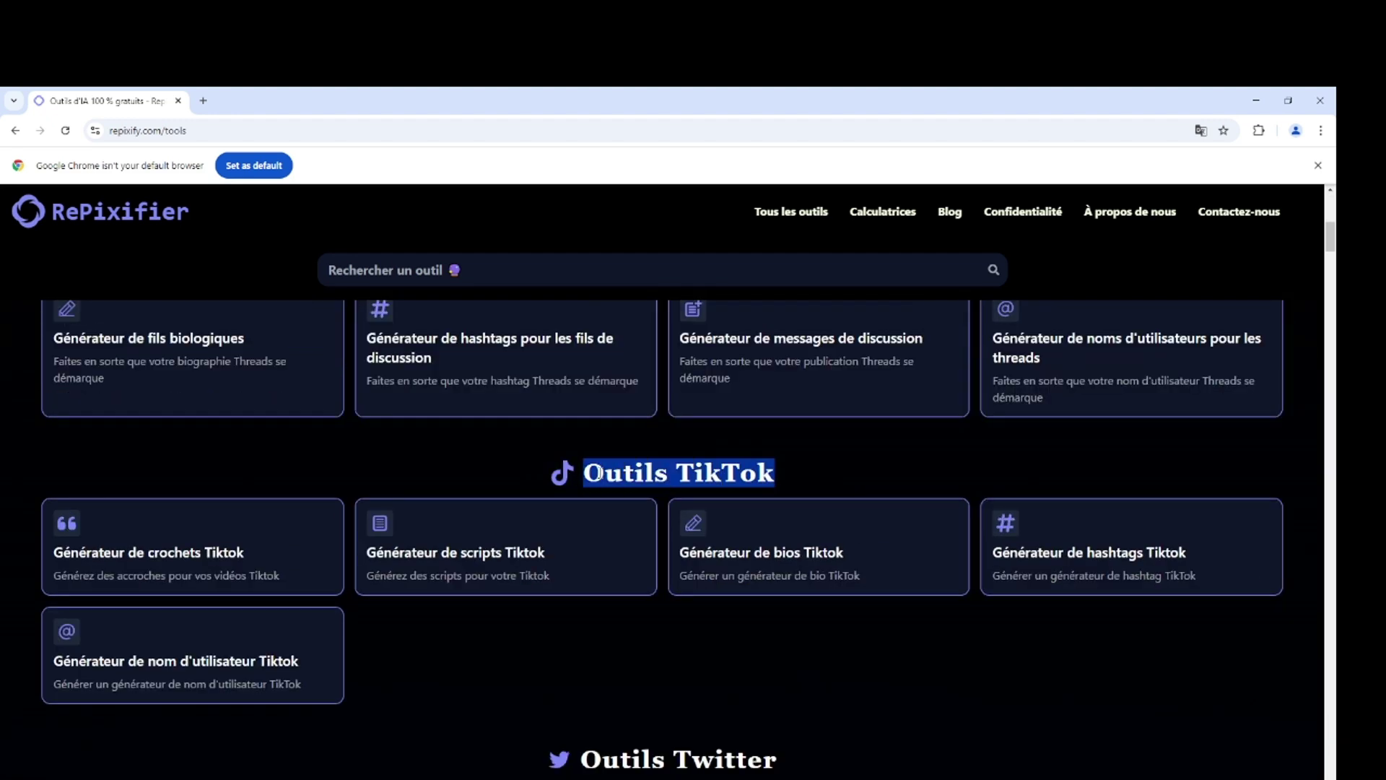
{"action": "scroll", "coordinate": [1161, 658], "scroll_direction": "down", "scroll_amount": 6}
{"action": "scroll", "coordinate": [1161, 657], "scroll_direction": "down", "scroll_amount": 6}
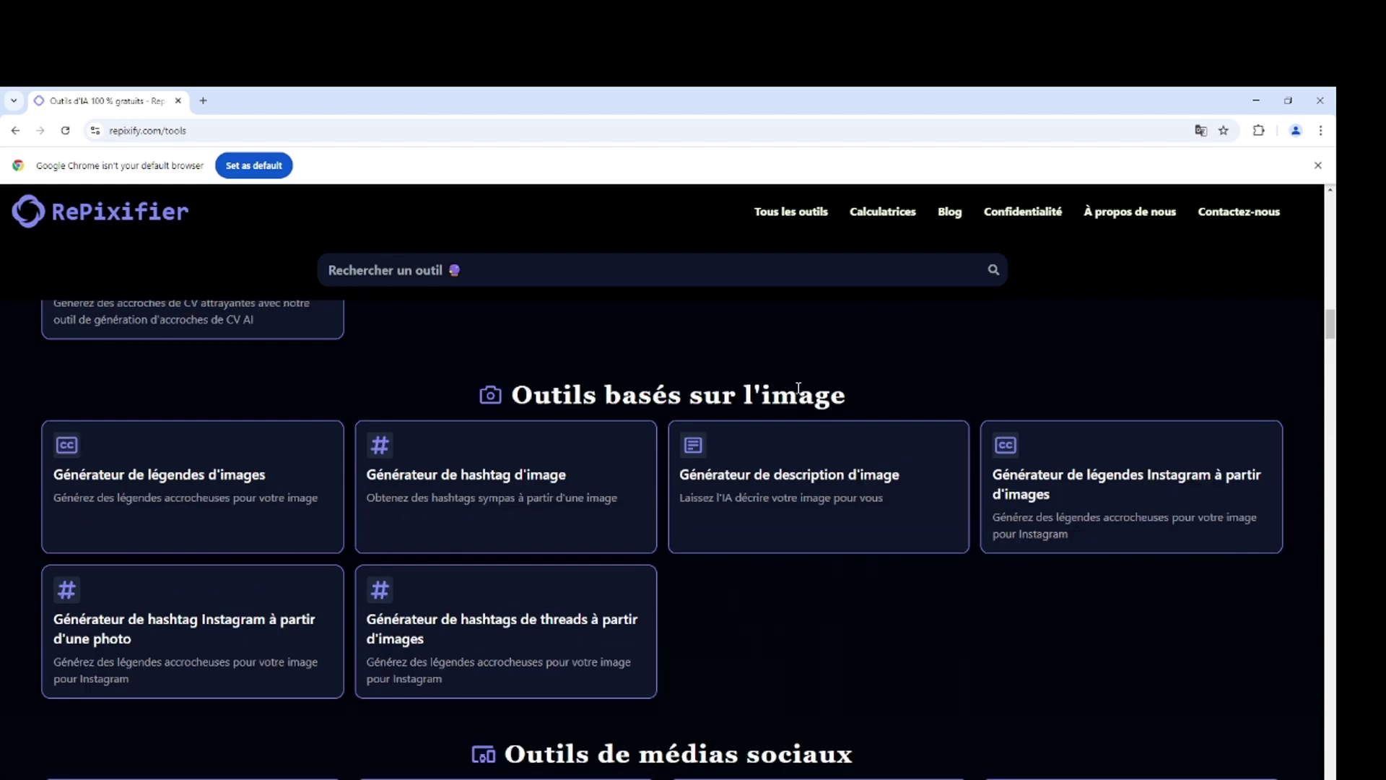
{"action": "scroll", "coordinate": [798, 390], "scroll_direction": "down", "scroll_amount": 5}
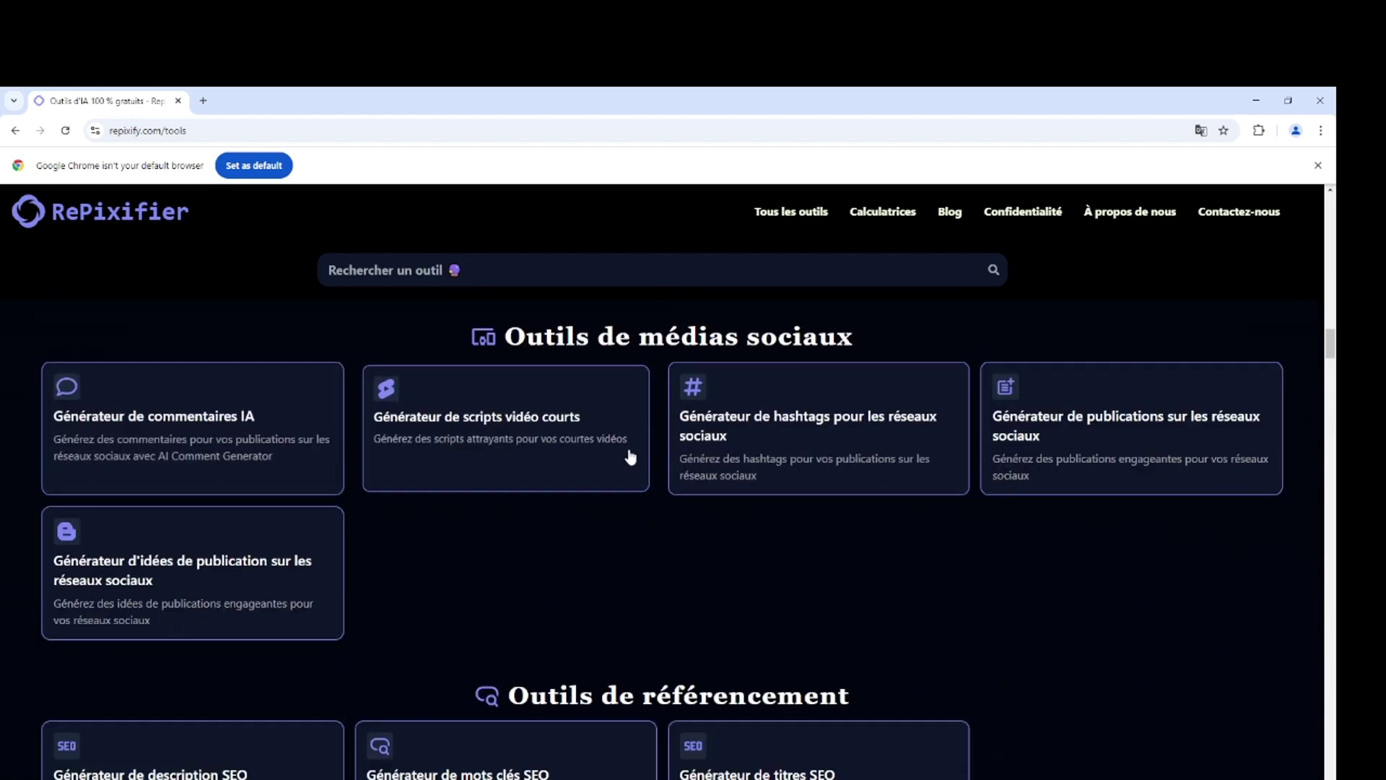
{"action": "scroll", "coordinate": [718, 560], "scroll_direction": "down", "scroll_amount": 12}
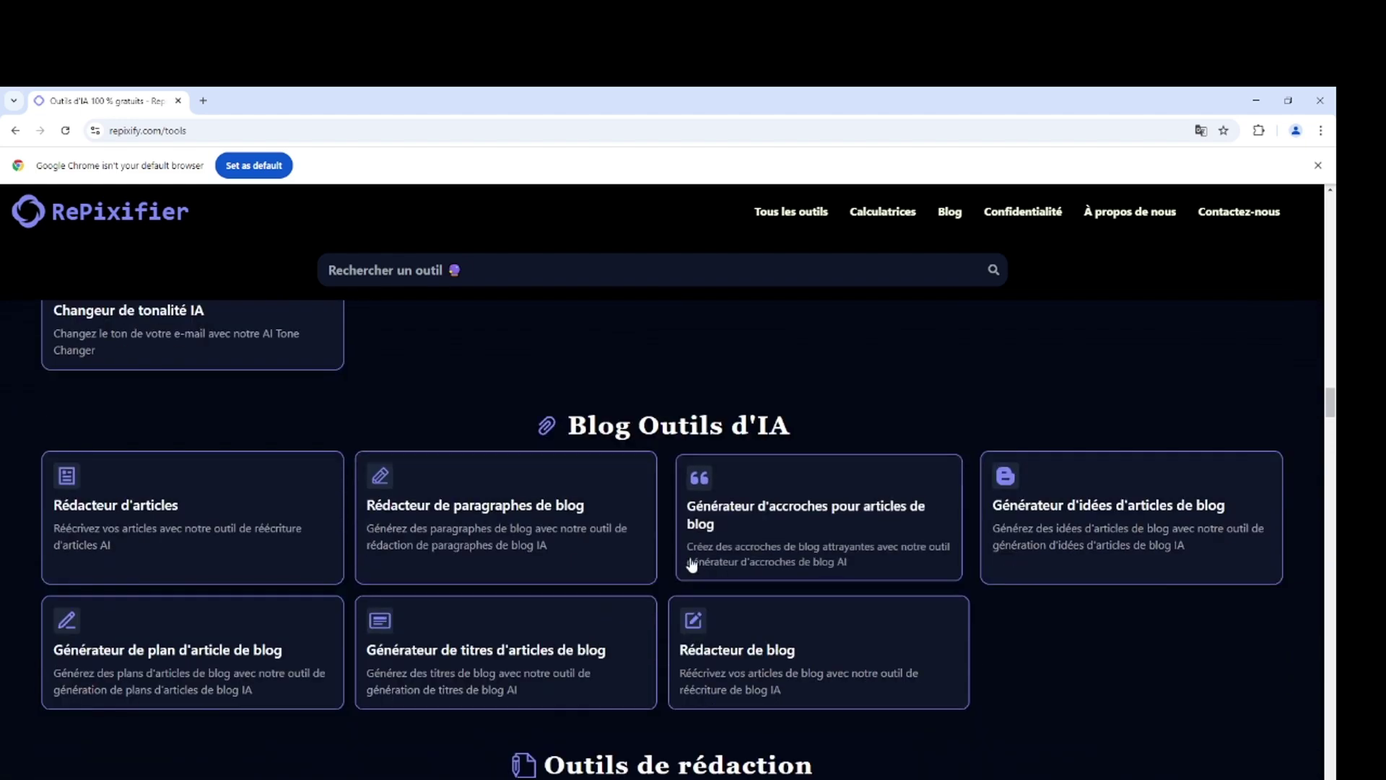
{"action": "scroll", "coordinate": [1043, 635], "scroll_direction": "down", "scroll_amount": 7}
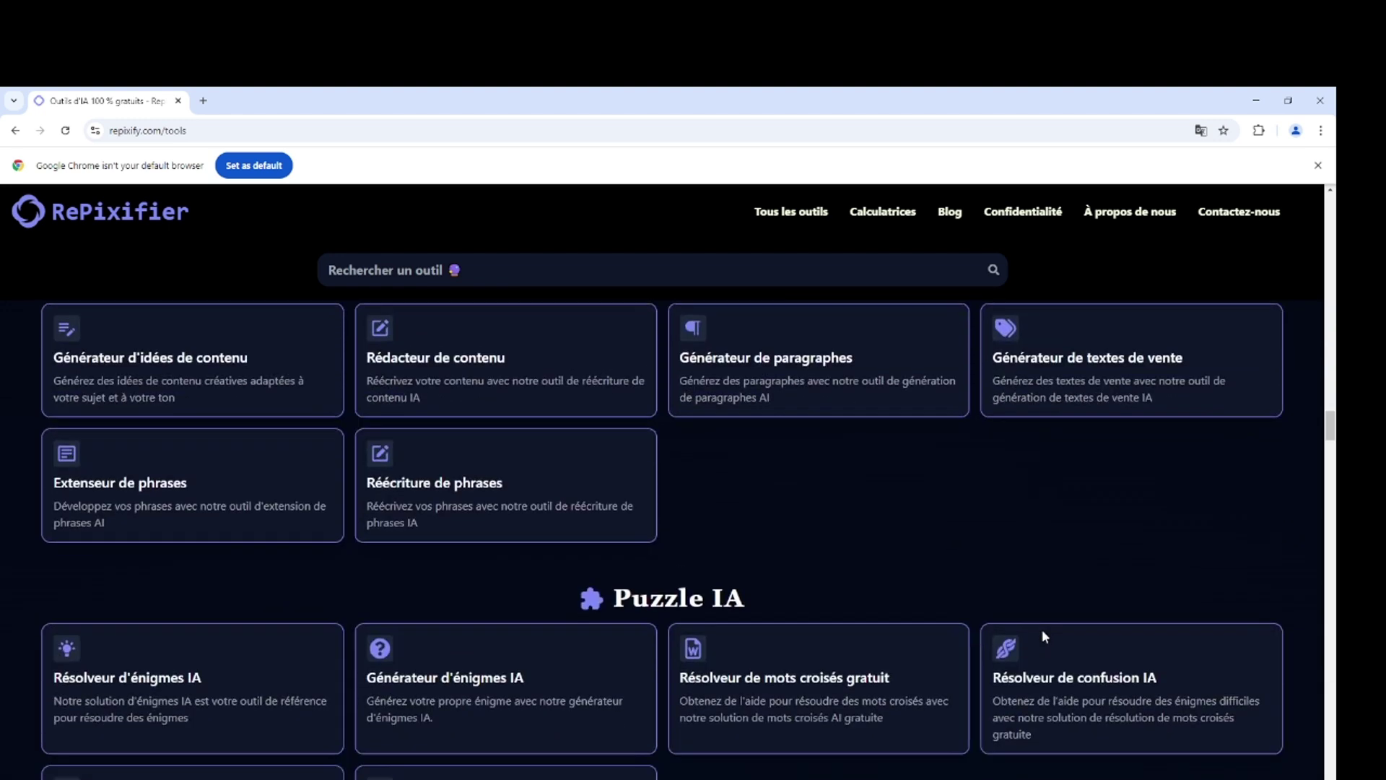
{"action": "scroll", "coordinate": [1046, 641], "scroll_direction": "down", "scroll_amount": 8}
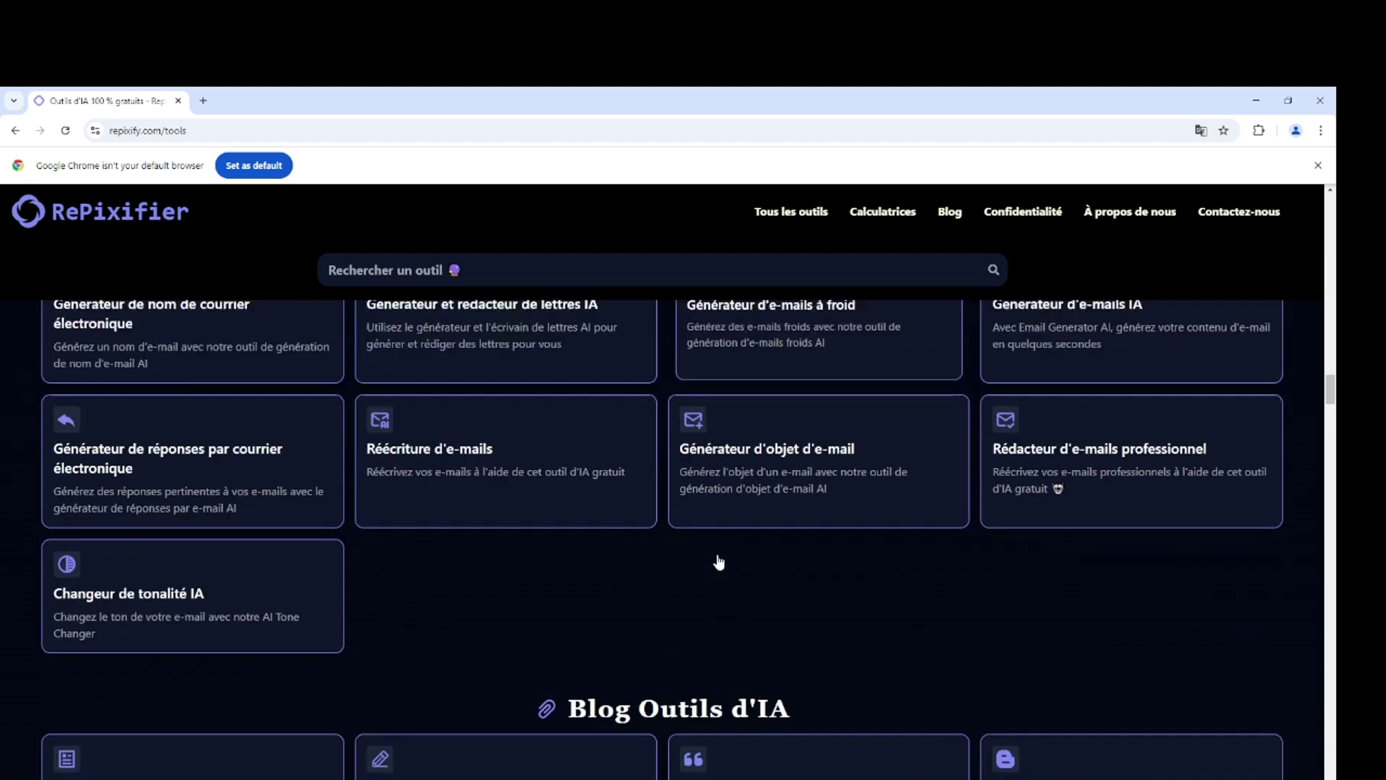
{"action": "scroll", "coordinate": [719, 561], "scroll_direction": "down", "scroll_amount": 4}
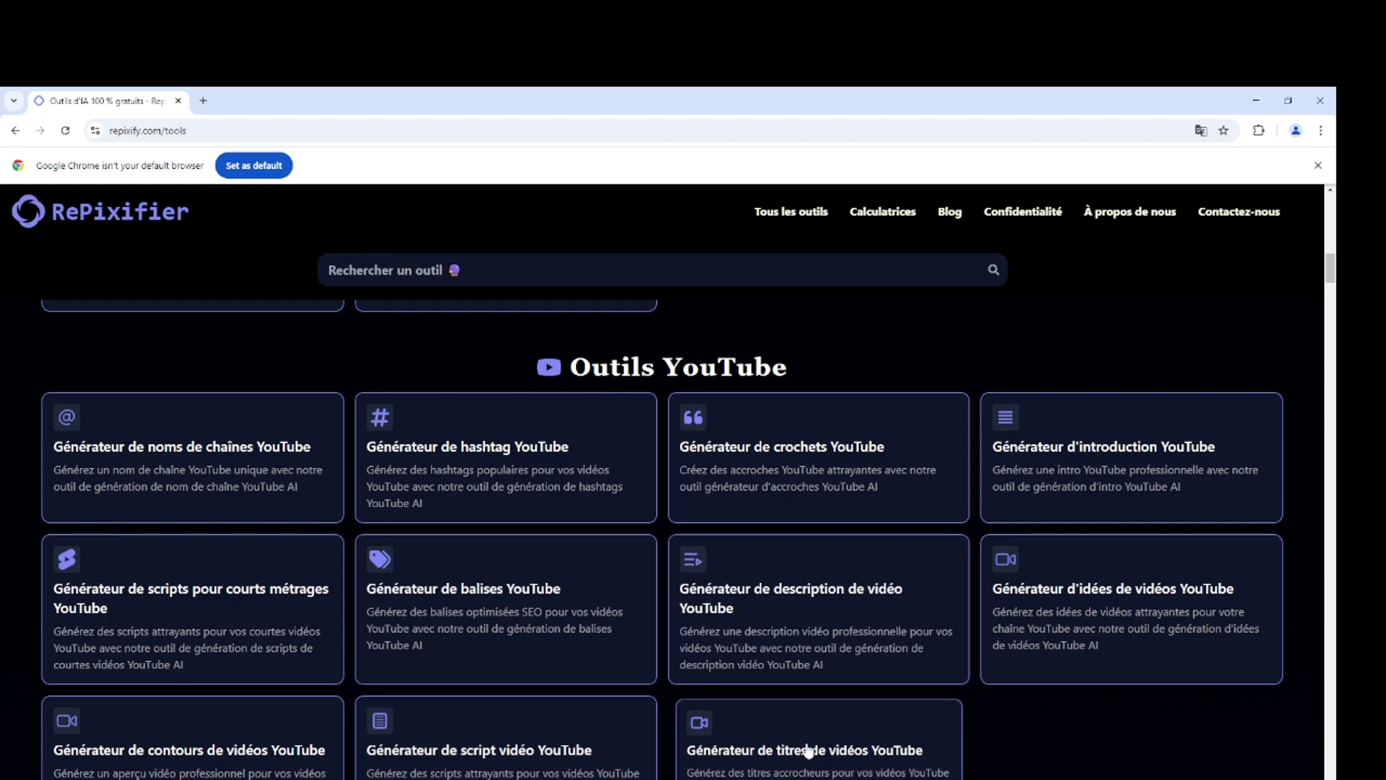
{"action": "scroll", "coordinate": [808, 751], "scroll_direction": "down", "scroll_amount": 10}
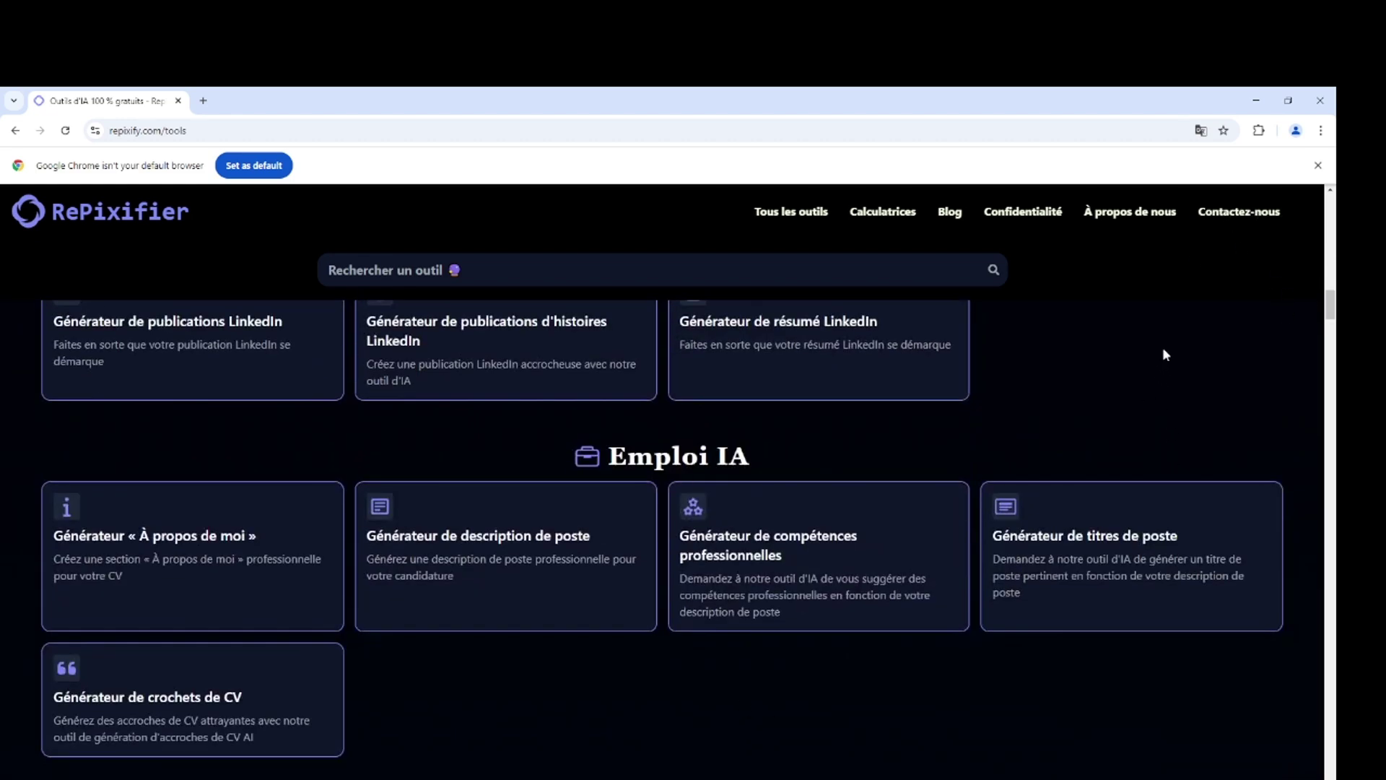
{"action": "scroll", "coordinate": [777, 758], "scroll_direction": "up", "scroll_amount": 10}
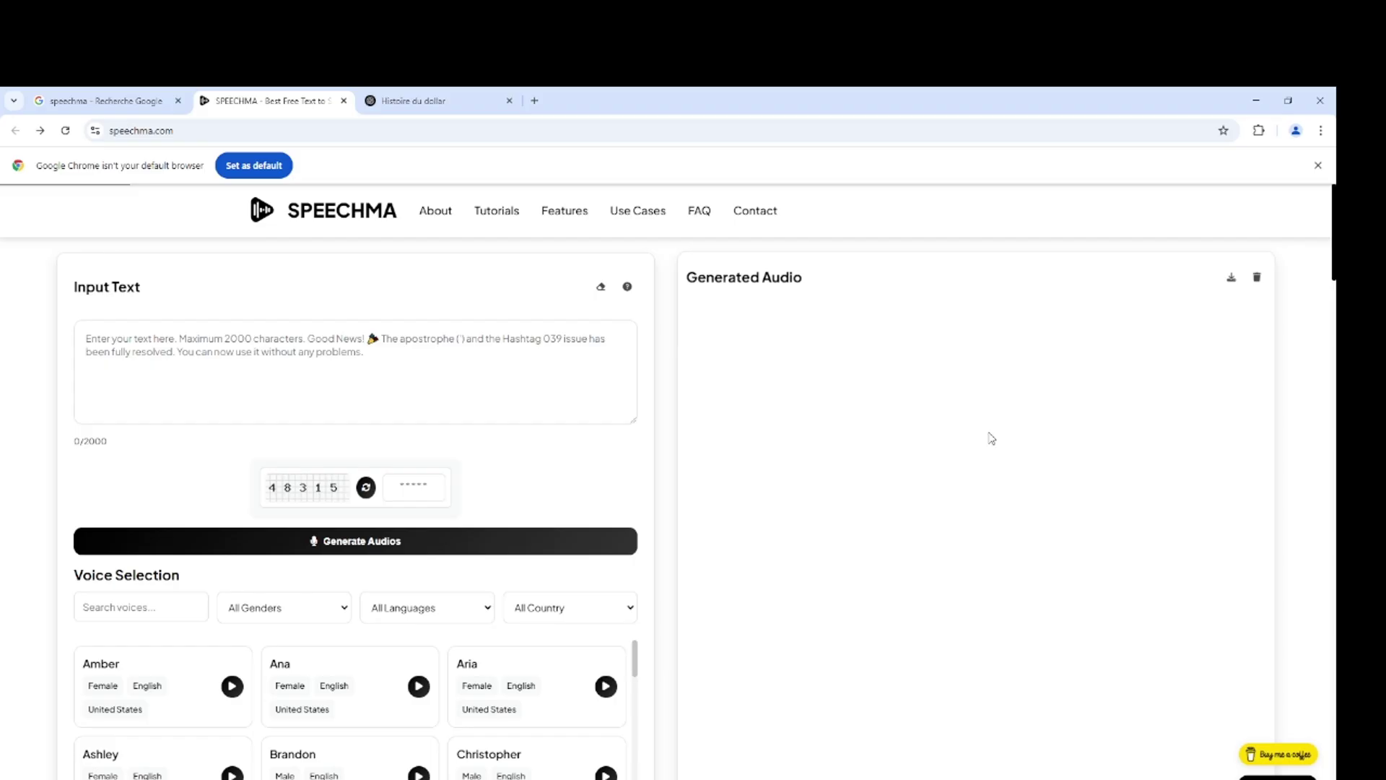
Step: On speechma.com, examine the text-to-speech page and the list of available voices across countries
{"action": "scroll", "coordinate": [992, 439], "scroll_direction": "down", "scroll_amount": 4}
{"action": "scroll", "coordinate": [991, 438], "scroll_direction": "up", "scroll_amount": 4}
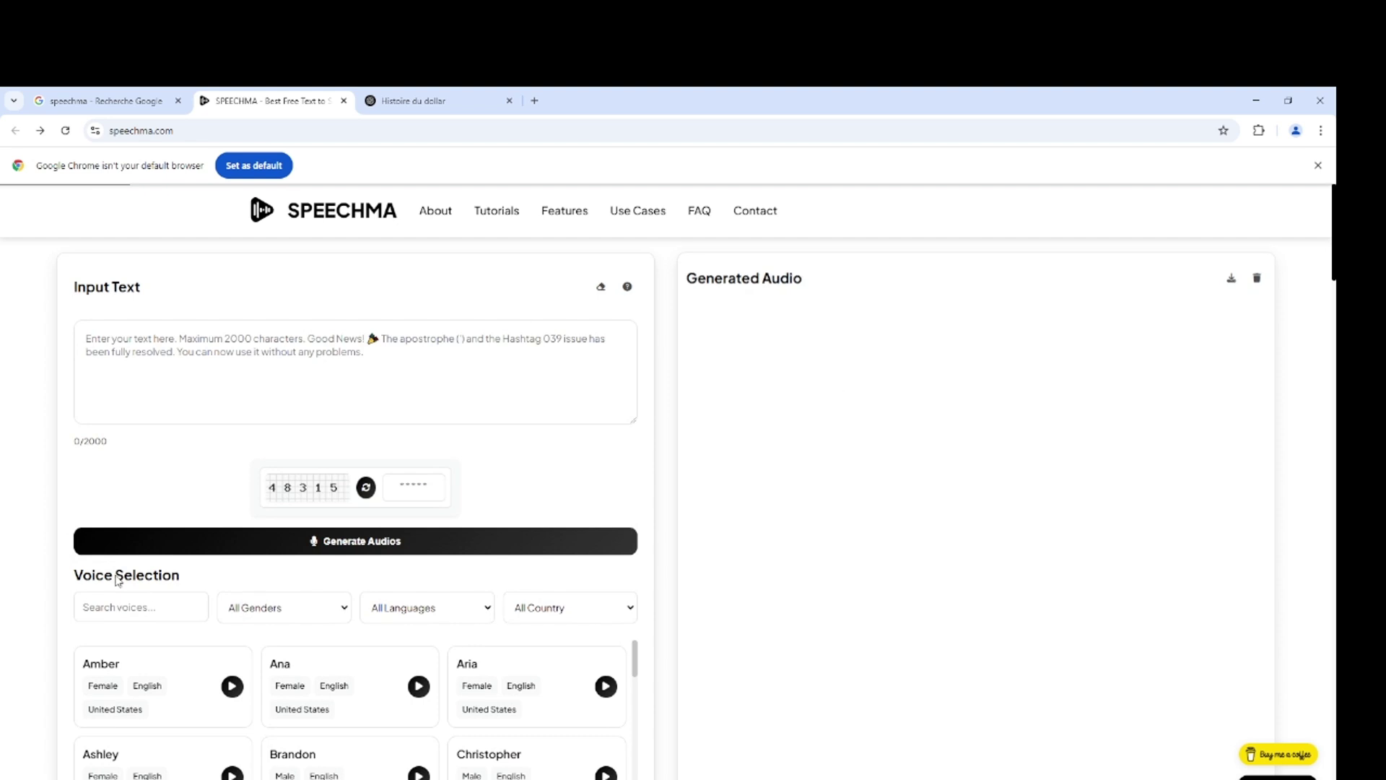
{"action": "scroll", "coordinate": [253, 672], "scroll_direction": "down", "scroll_amount": 3}
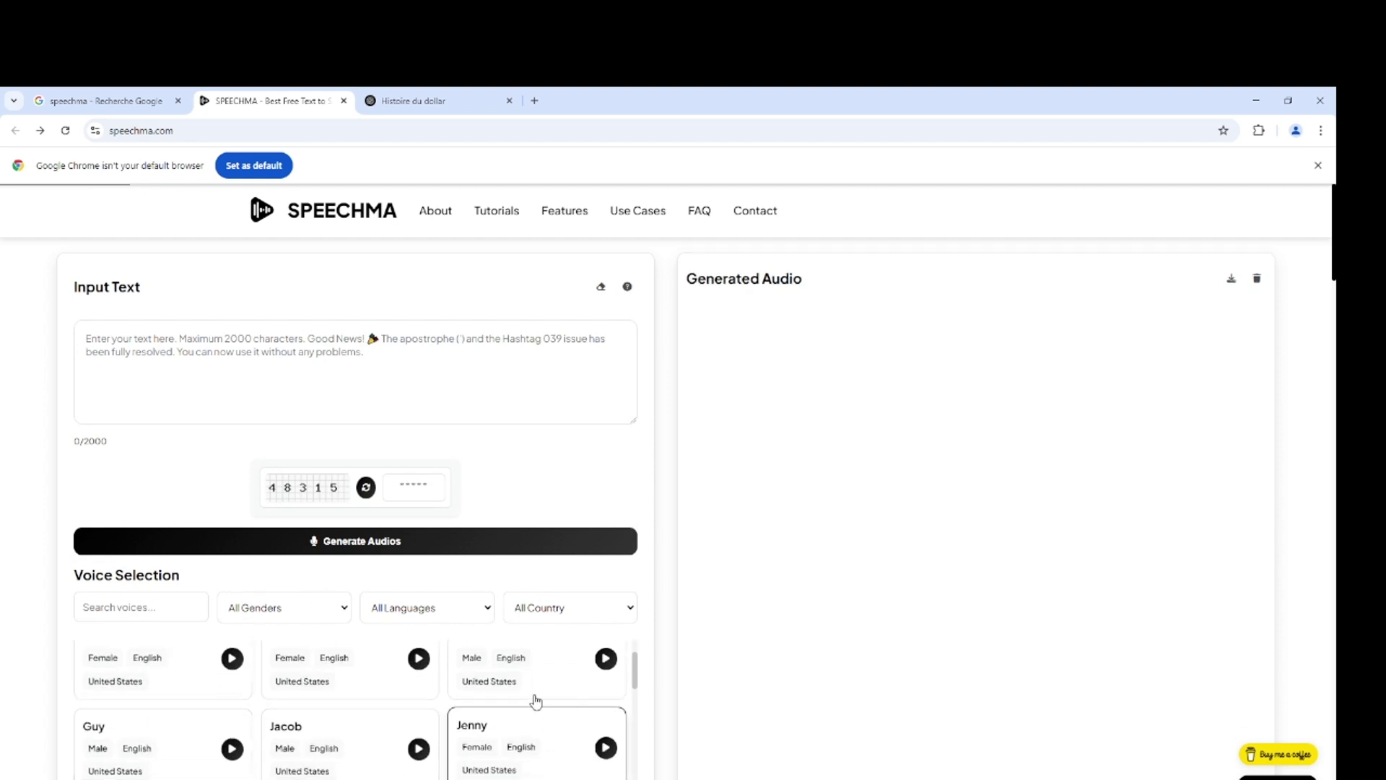
{"action": "scroll", "coordinate": [263, 751], "scroll_direction": "down", "scroll_amount": 2}
{"action": "scroll", "coordinate": [500, 757], "scroll_direction": "down", "scroll_amount": 3}
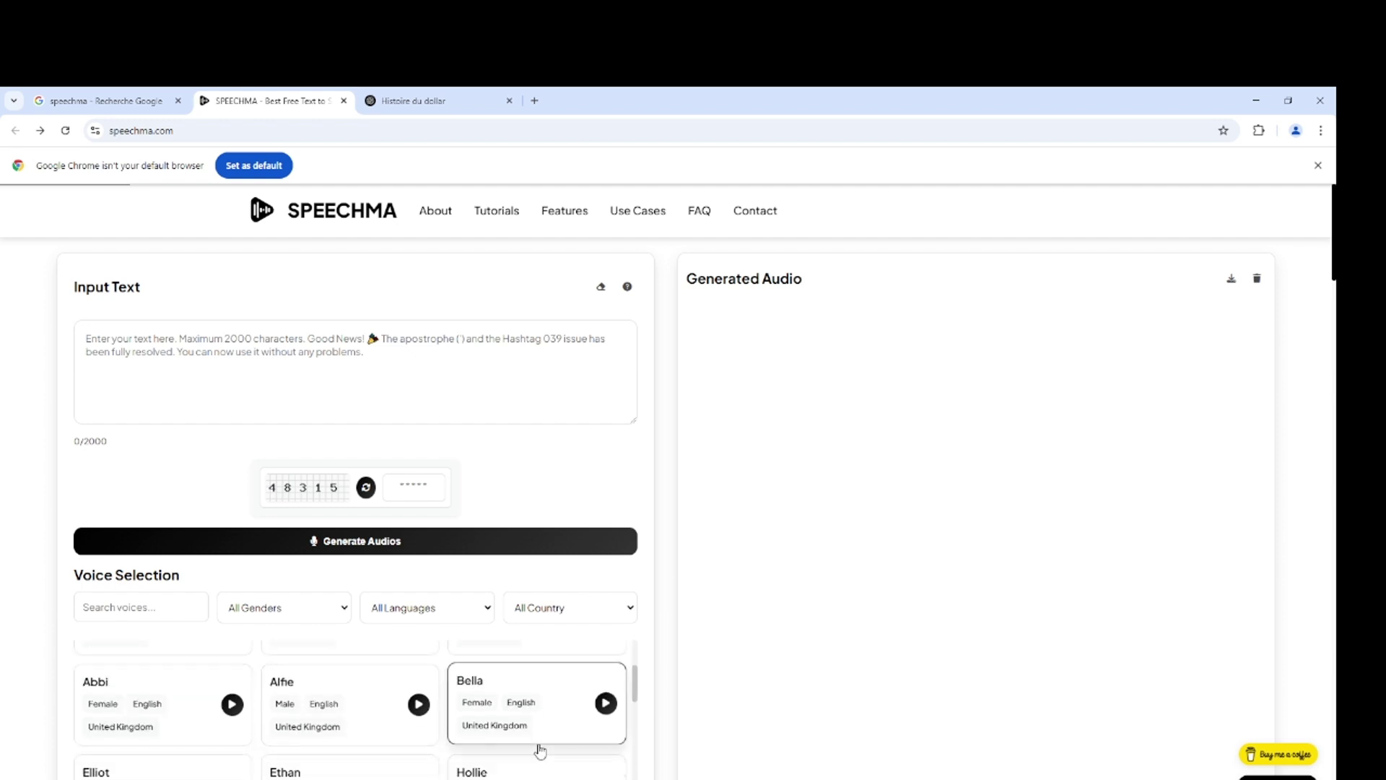
{"action": "scroll", "coordinate": [433, 674], "scroll_direction": "down", "scroll_amount": 3}
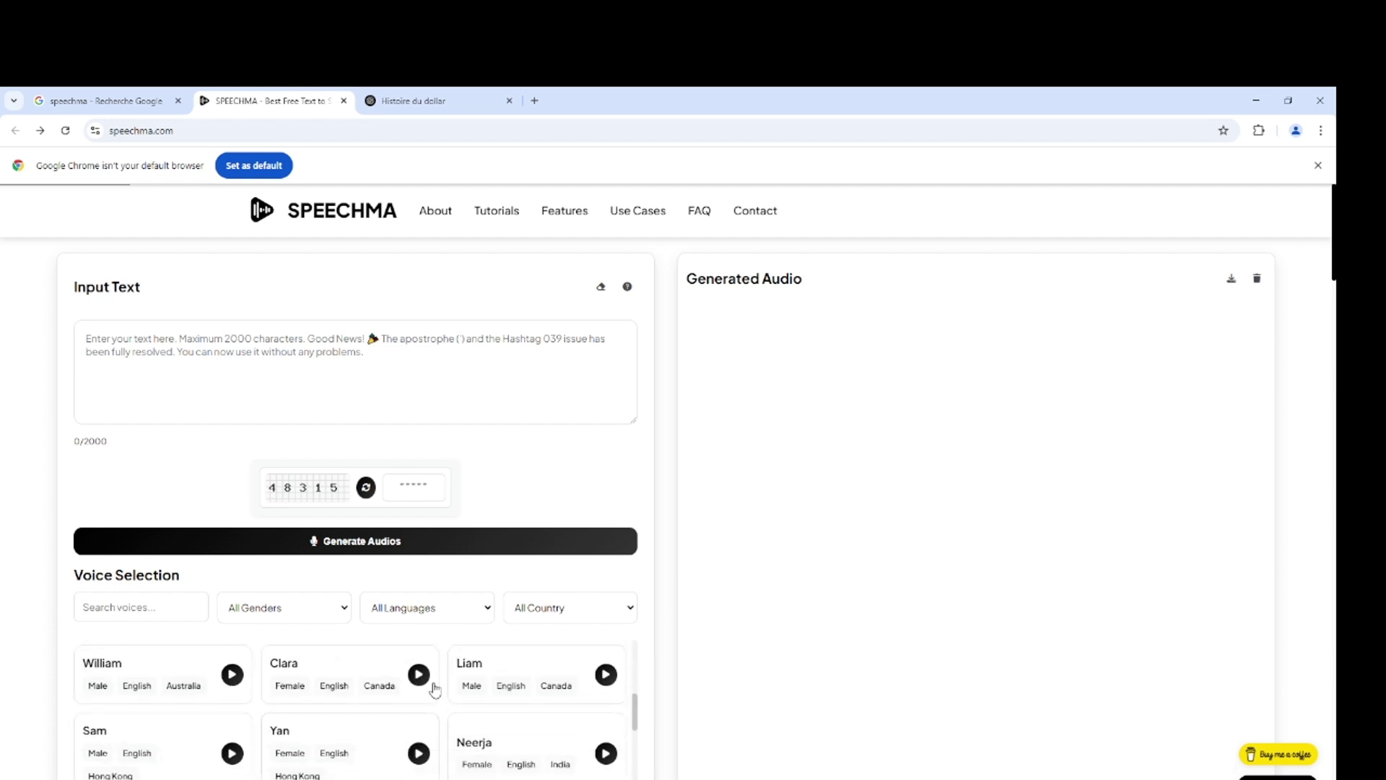
{"action": "scroll", "coordinate": [1259, 730], "scroll_direction": "down", "scroll_amount": 6}
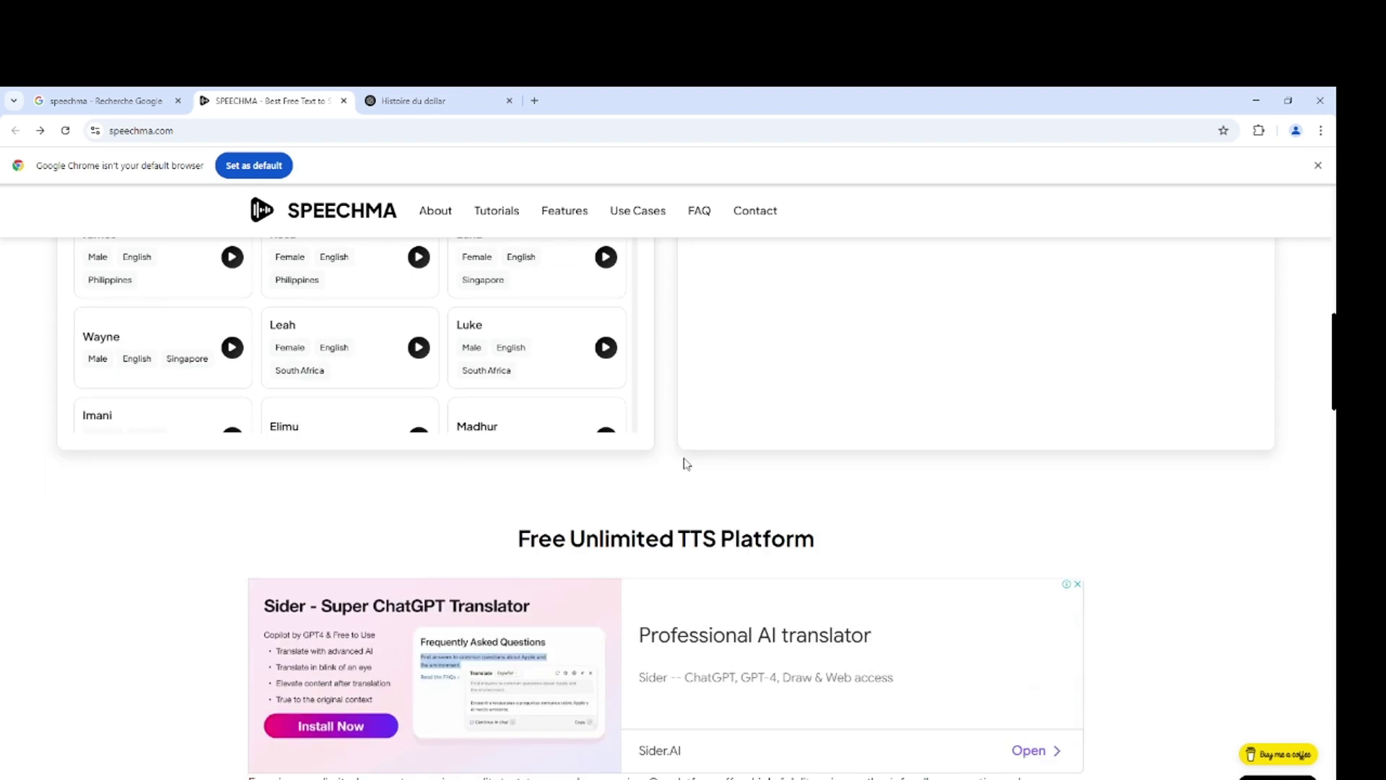
{"action": "scroll", "coordinate": [959, 529], "scroll_direction": "up", "scroll_amount": 5}
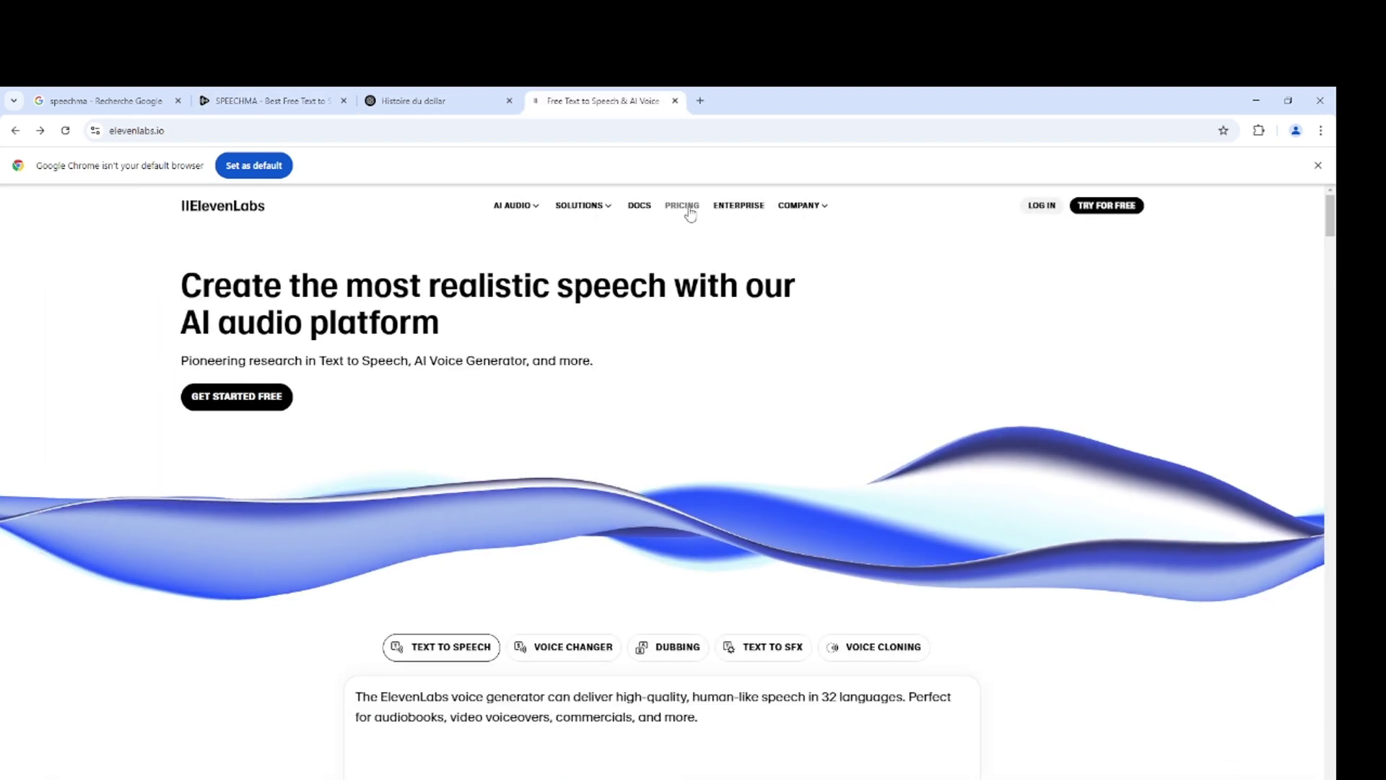
Step: Open the ElevenLabs pricing page and look over the subscription plans
{"action": "left_click", "coordinate": [682, 206]}
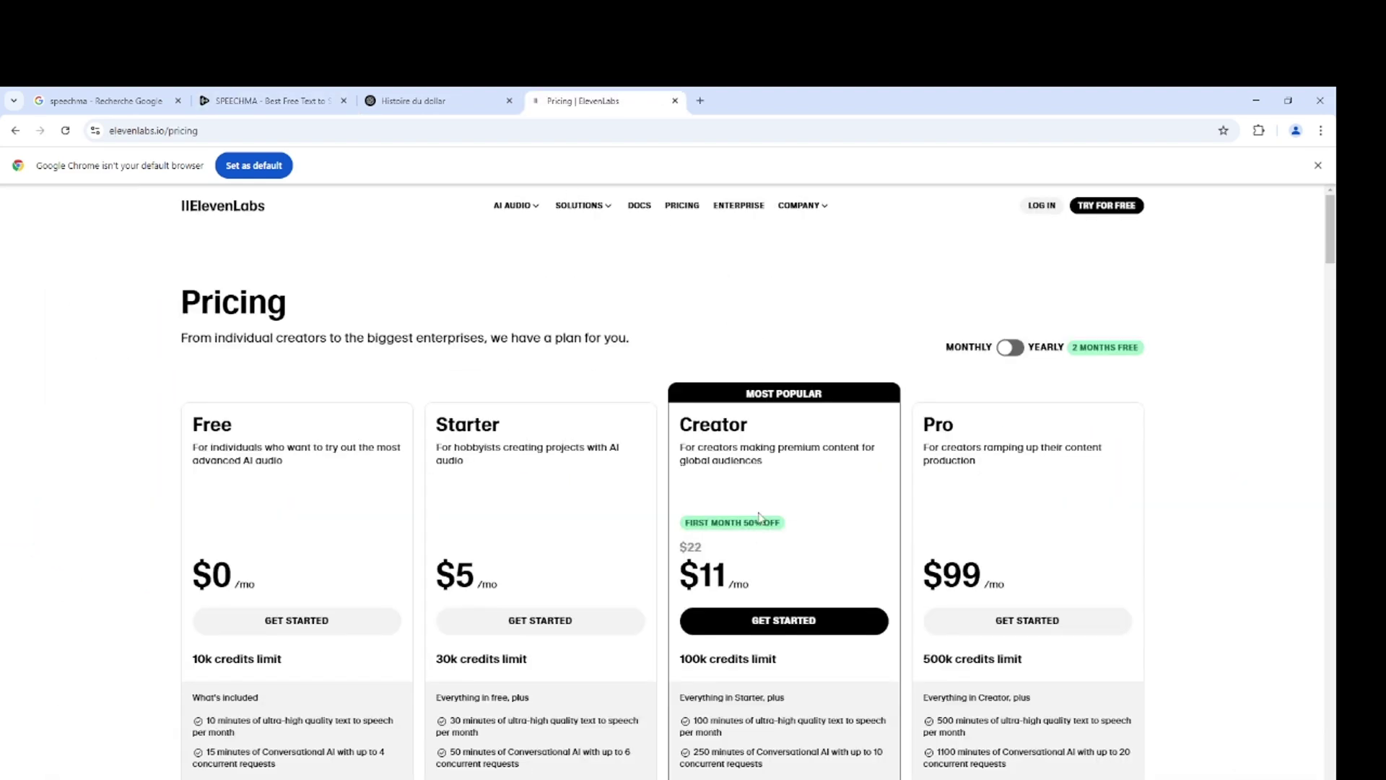
{"action": "scroll", "coordinate": [765, 514], "scroll_direction": "down", "scroll_amount": 2}
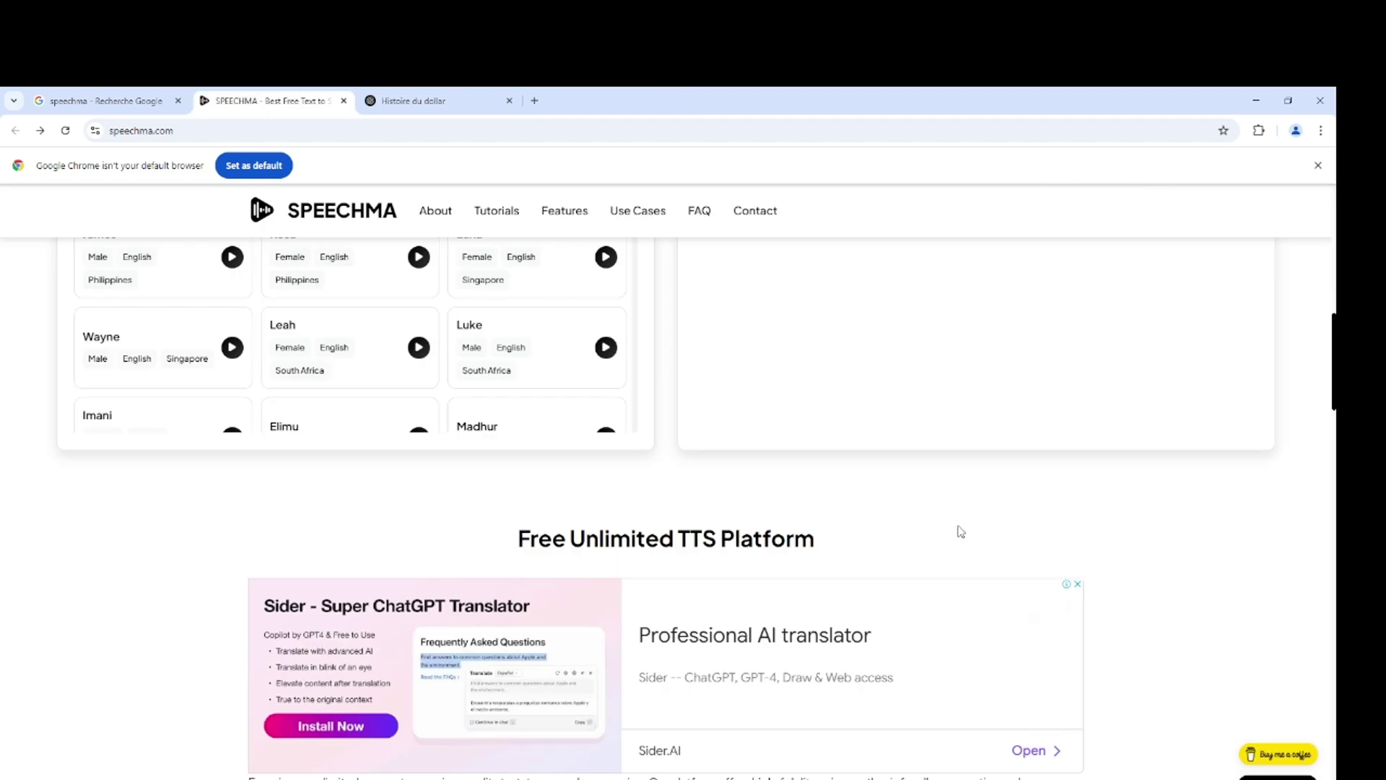
Step: Copy the first paragraph of the science story from ChatGPT and paste it as Speechma's input text
{"action": "scroll", "coordinate": [958, 530], "scroll_direction": "up", "scroll_amount": 5}
{"action": "left_click_drag", "start_coordinate": [497, 313], "coordinate": [687, 372]}
{"action": "key", "text": "ctrl+c"}
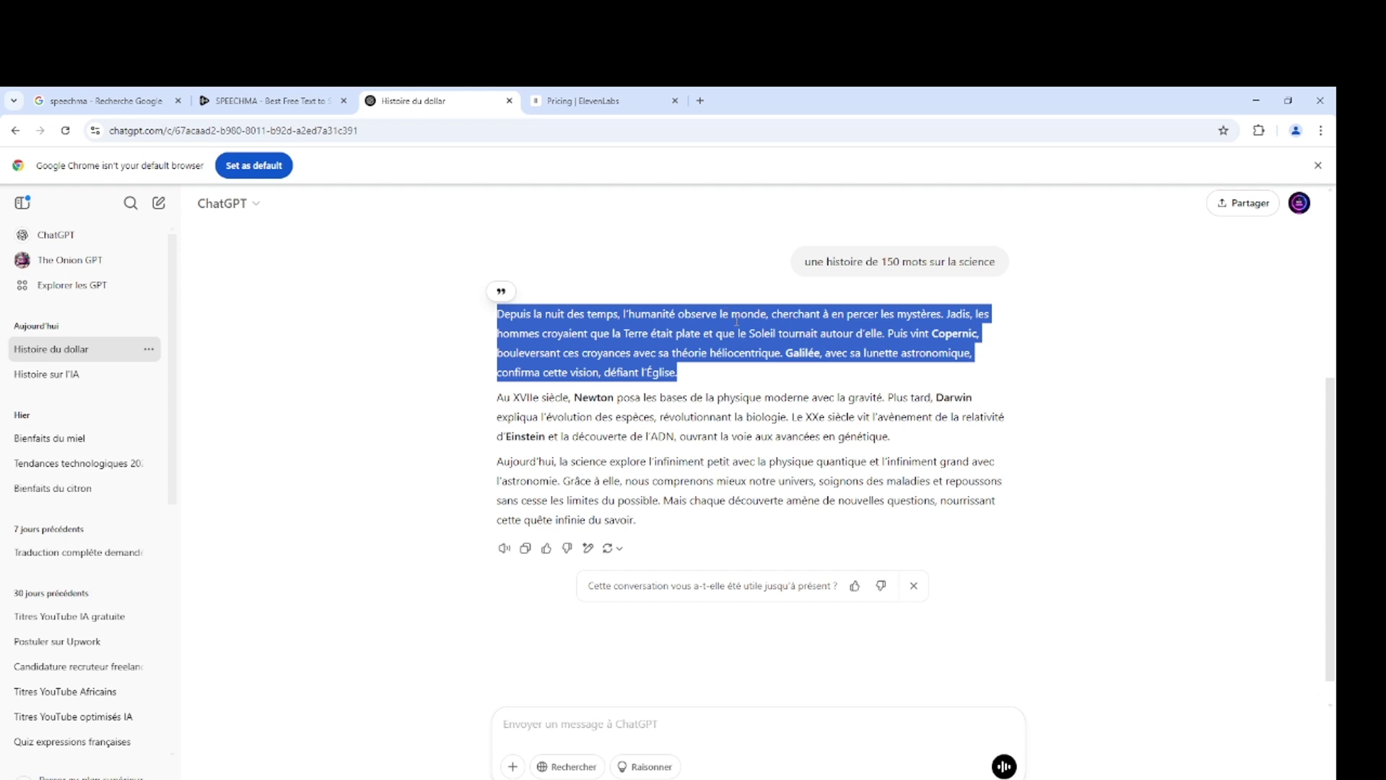
{"action": "left_click", "coordinate": [271, 101]}
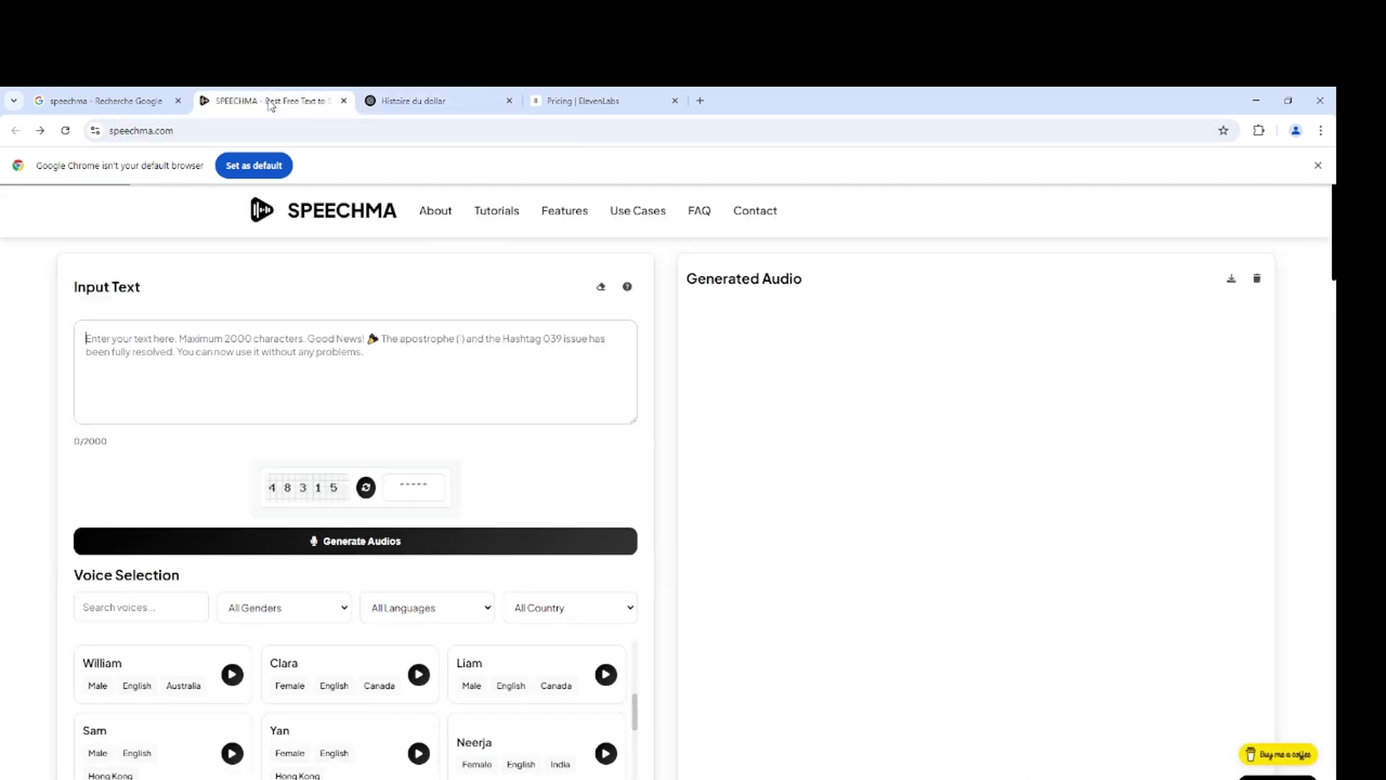
{"action": "key", "text": "ctrl+v"}
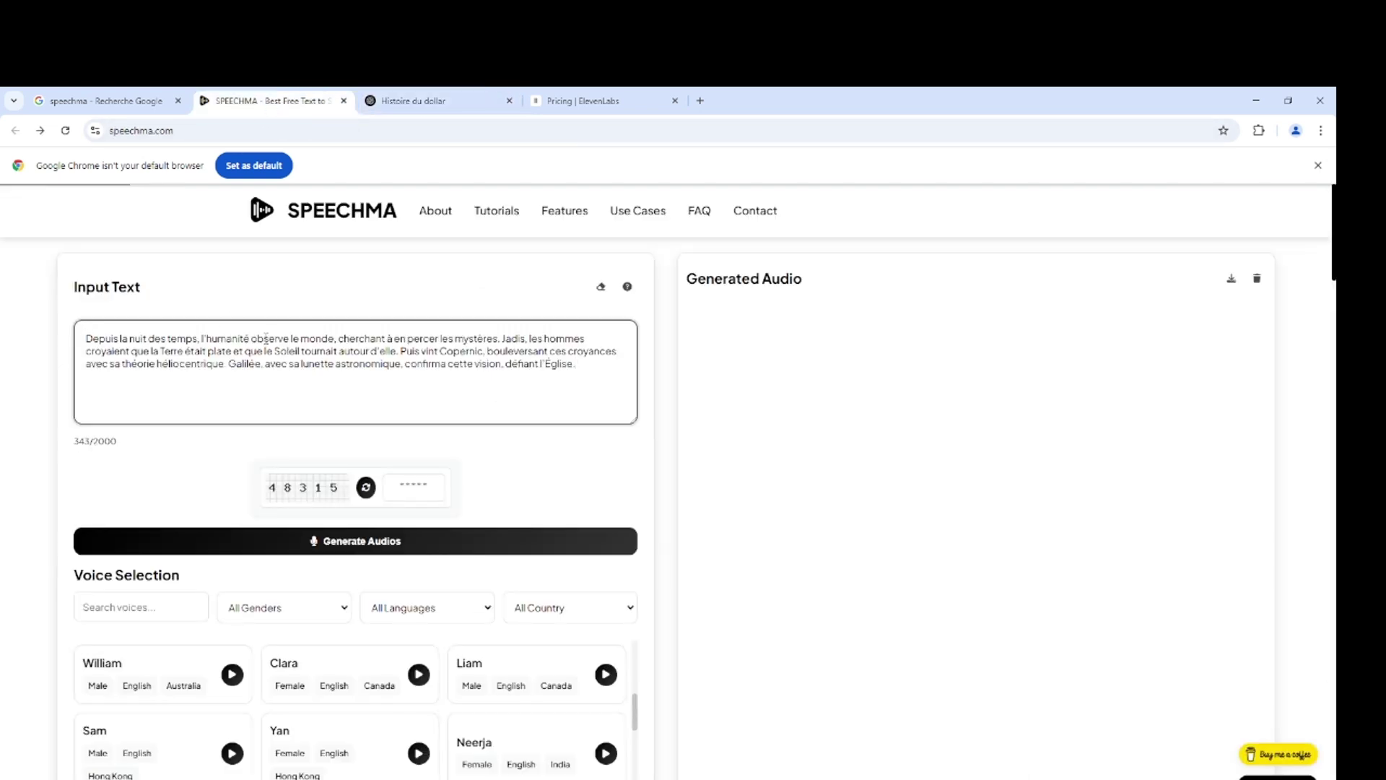
Step: Filter the Speechma voices to male gender, French language and the country France
{"action": "left_click", "coordinate": [284, 610]}
{"action": "left_click", "coordinate": [246, 665]}
{"action": "left_click", "coordinate": [405, 610]}
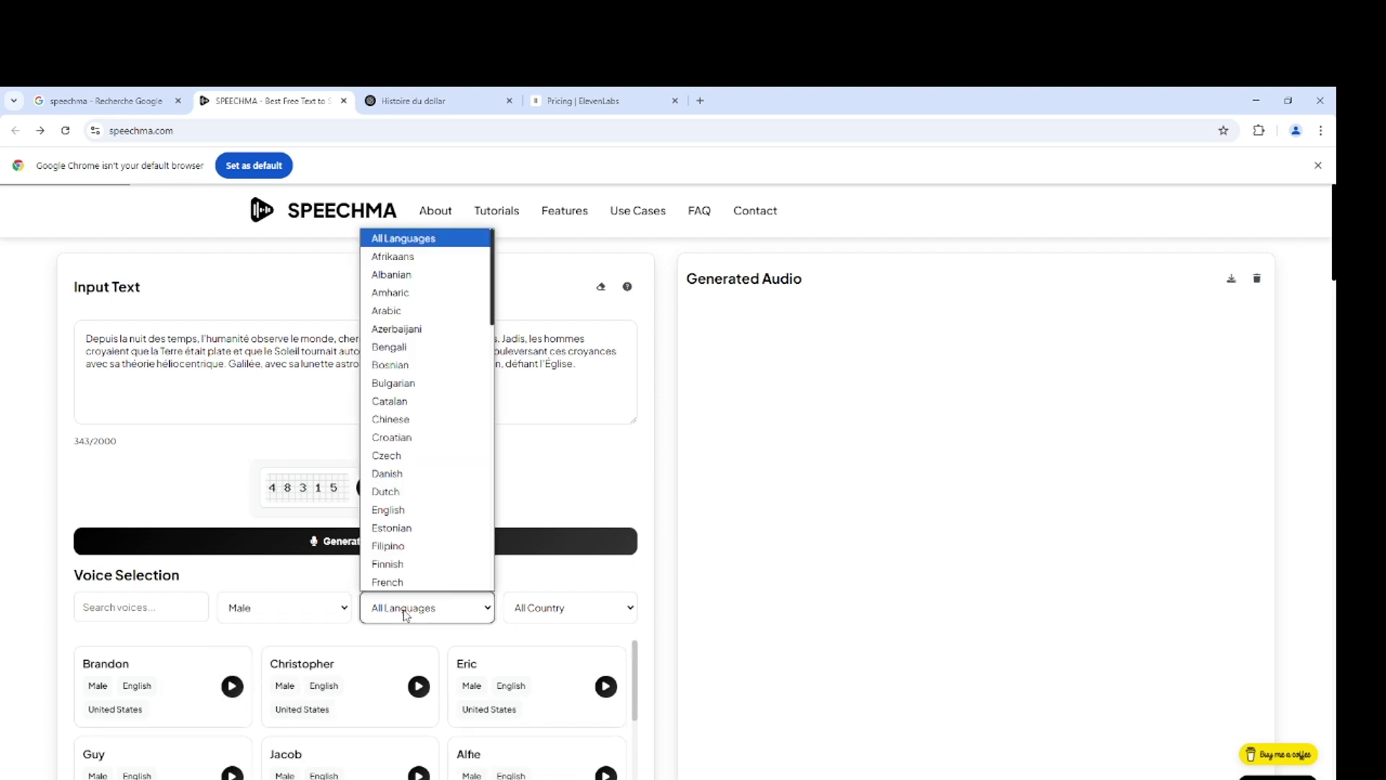
{"action": "left_click", "coordinate": [390, 582]}
{"action": "left_click", "coordinate": [538, 614]}
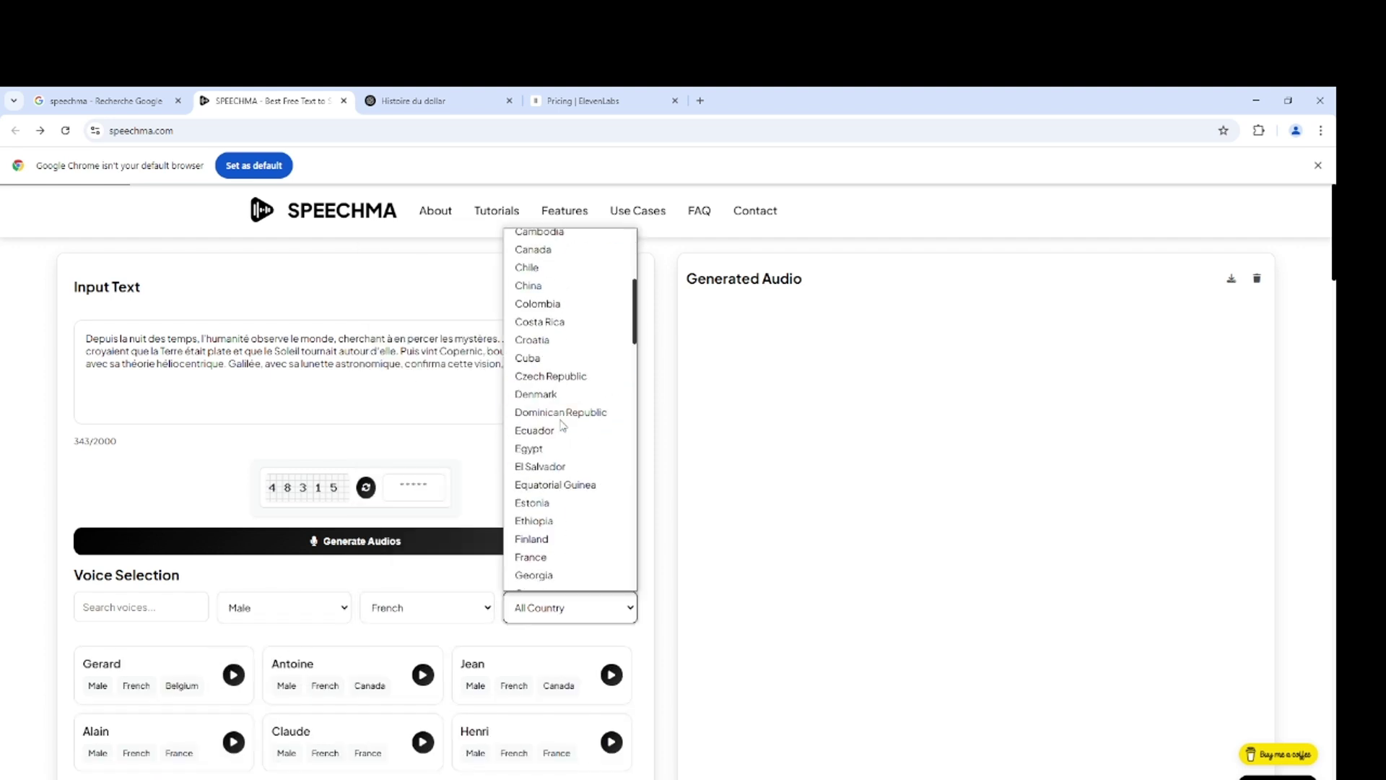
{"action": "left_click", "coordinate": [534, 561]}
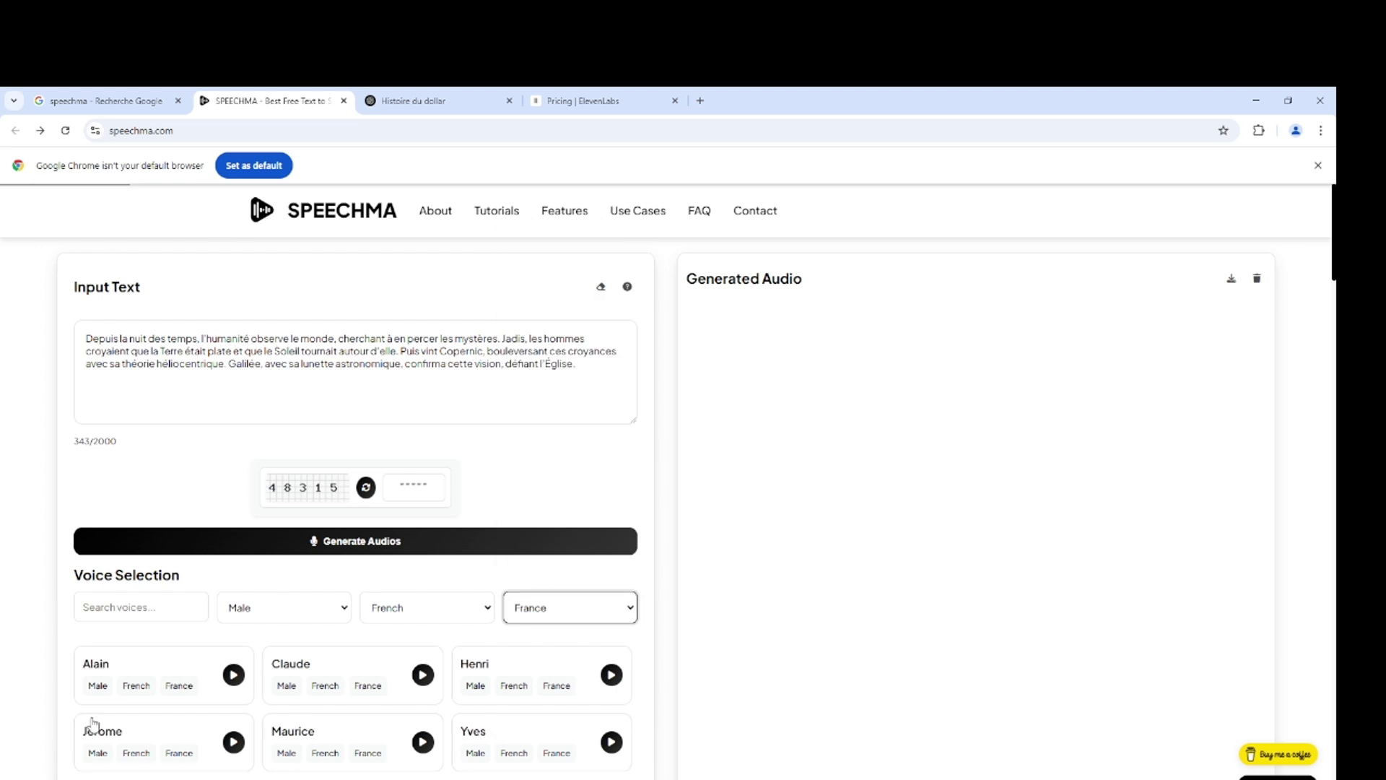
Step: Choose the French male voice Alain and start filling in the captcha verification code
{"action": "left_click", "coordinate": [107, 677]}
{"action": "left_click", "coordinate": [400, 485]}
{"action": "type", "text": "3"}
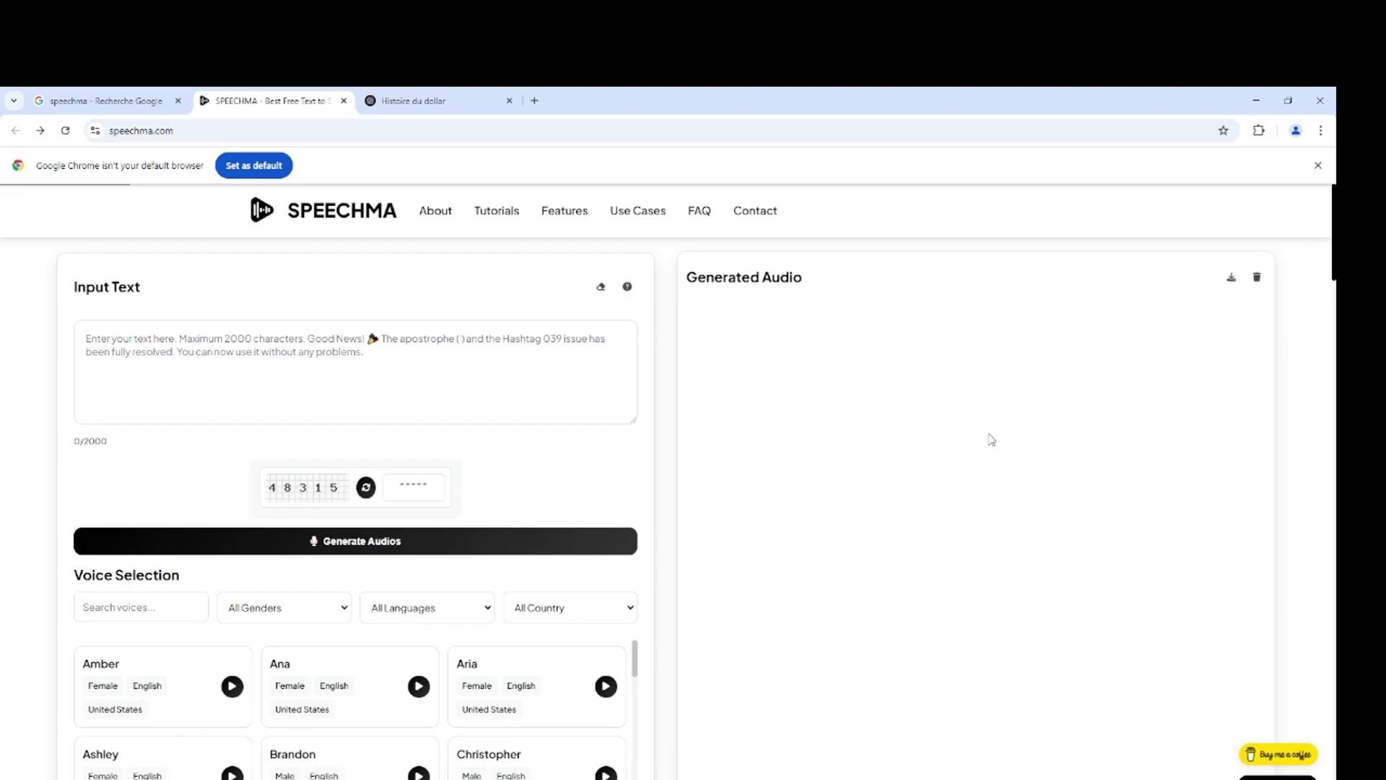
{"action": "scroll", "coordinate": [990, 439], "scroll_direction": "down", "scroll_amount": 3}
{"action": "scroll", "coordinate": [990, 439], "scroll_direction": "up", "scroll_amount": 3}
{"action": "scroll", "coordinate": [254, 672], "scroll_direction": "down", "scroll_amount": 2}
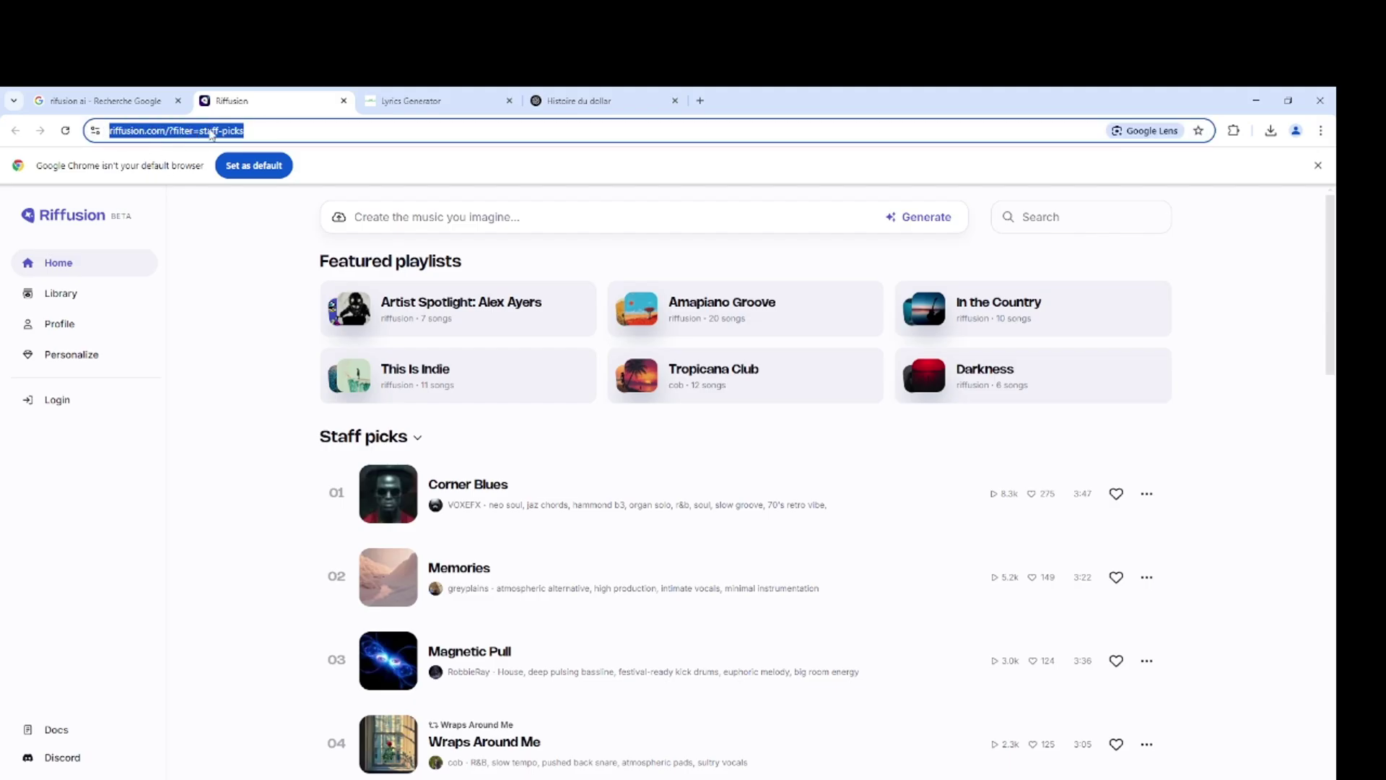
Step: Look through the Staff picks song list on the Riffusion home page
{"action": "scroll", "coordinate": [433, 433], "scroll_direction": "down", "scroll_amount": 3}
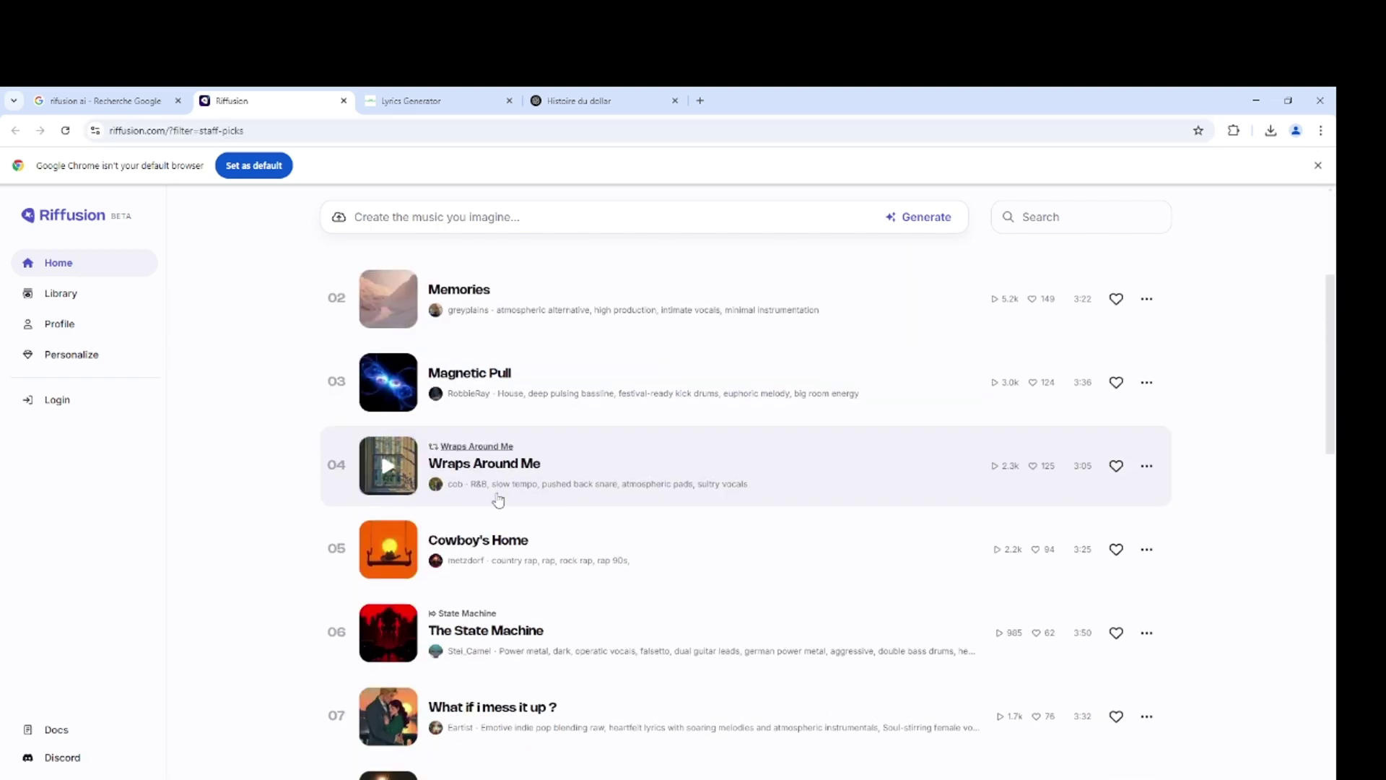
{"action": "left_click_drag", "start_coordinate": [514, 431], "coordinate": [702, 439]}
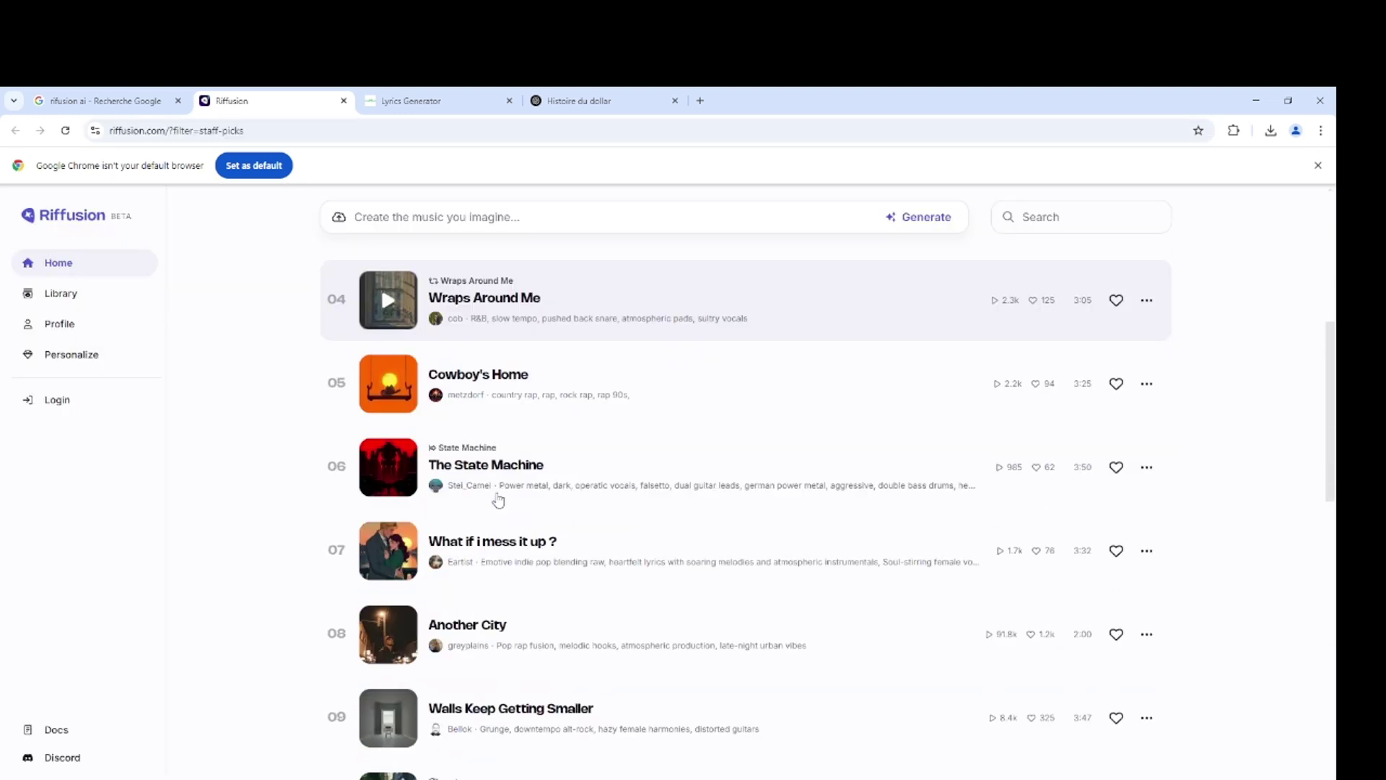
{"action": "scroll", "coordinate": [502, 505], "scroll_direction": "down", "scroll_amount": 2}
{"action": "scroll", "coordinate": [521, 611], "scroll_direction": "up", "scroll_amount": 6}
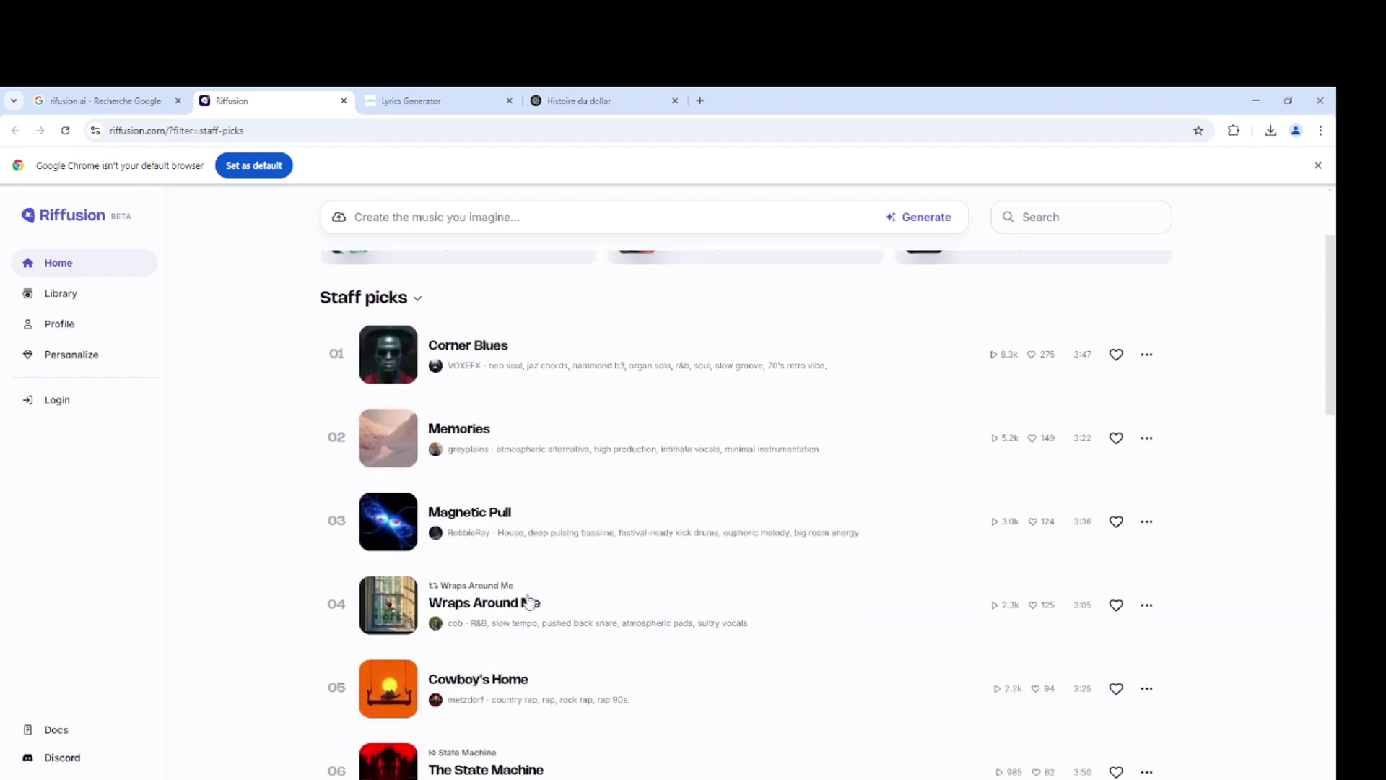
{"action": "scroll", "coordinate": [549, 483], "scroll_direction": "down", "scroll_amount": 15}
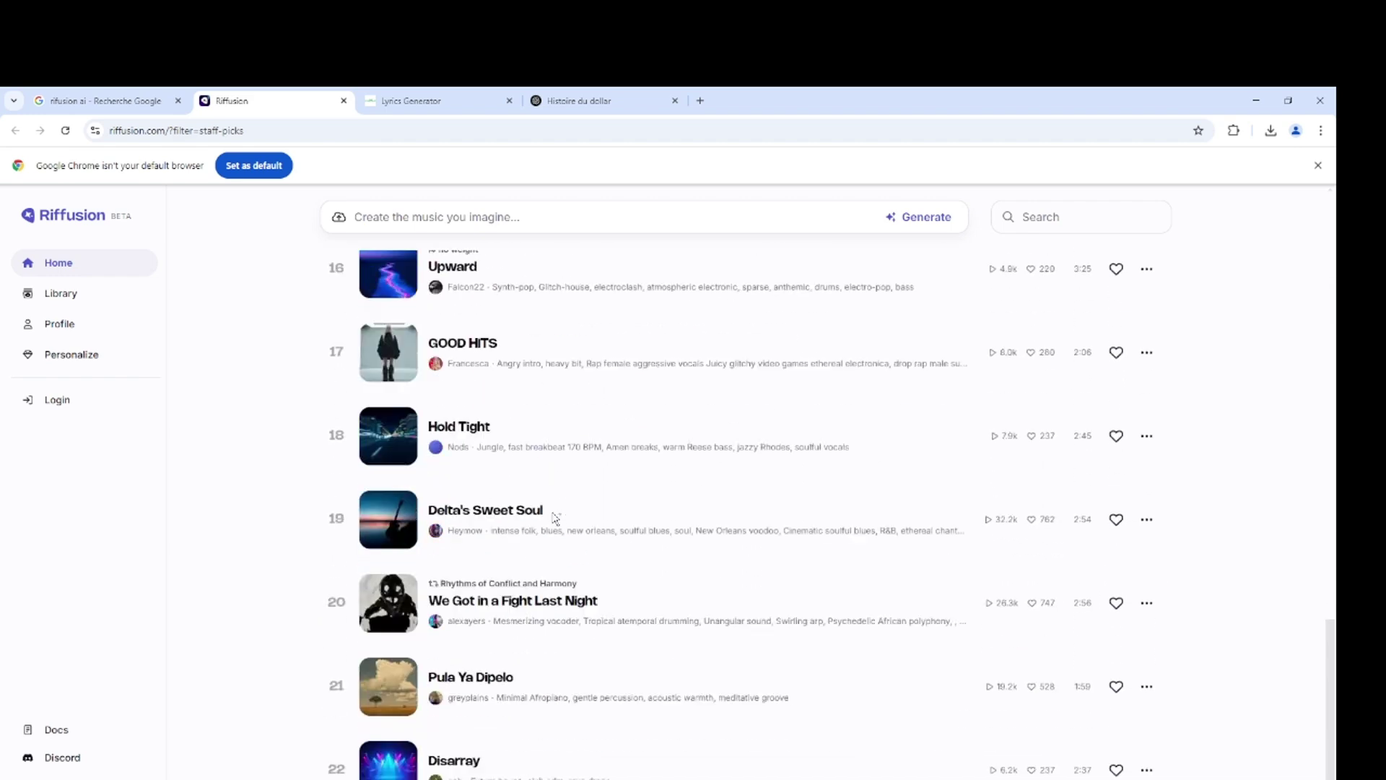
{"action": "scroll", "coordinate": [553, 516], "scroll_direction": "up", "scroll_amount": 18}
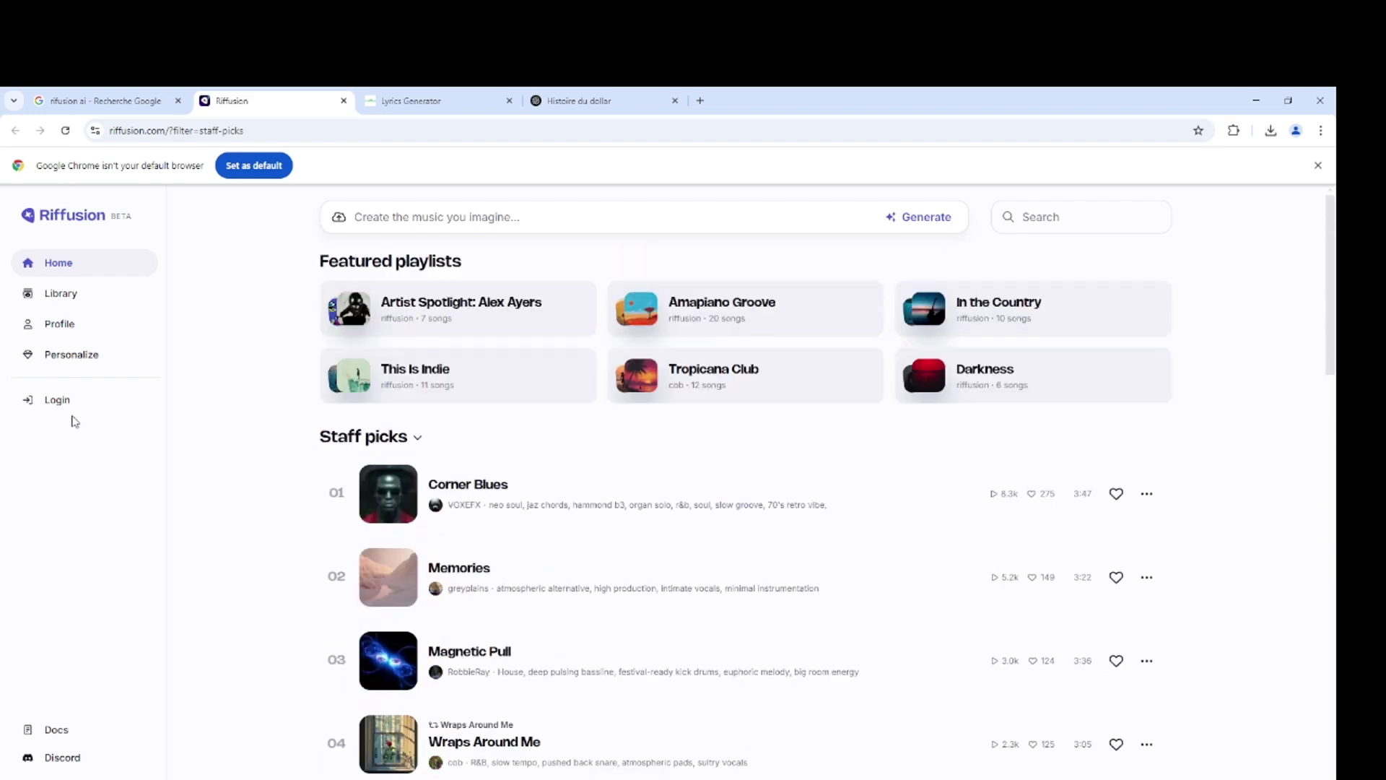
Step: Log in to Riffusion, agree to its terms and set the username to me1234
{"action": "left_click", "coordinate": [64, 413]}
{"action": "left_click", "coordinate": [491, 695]}
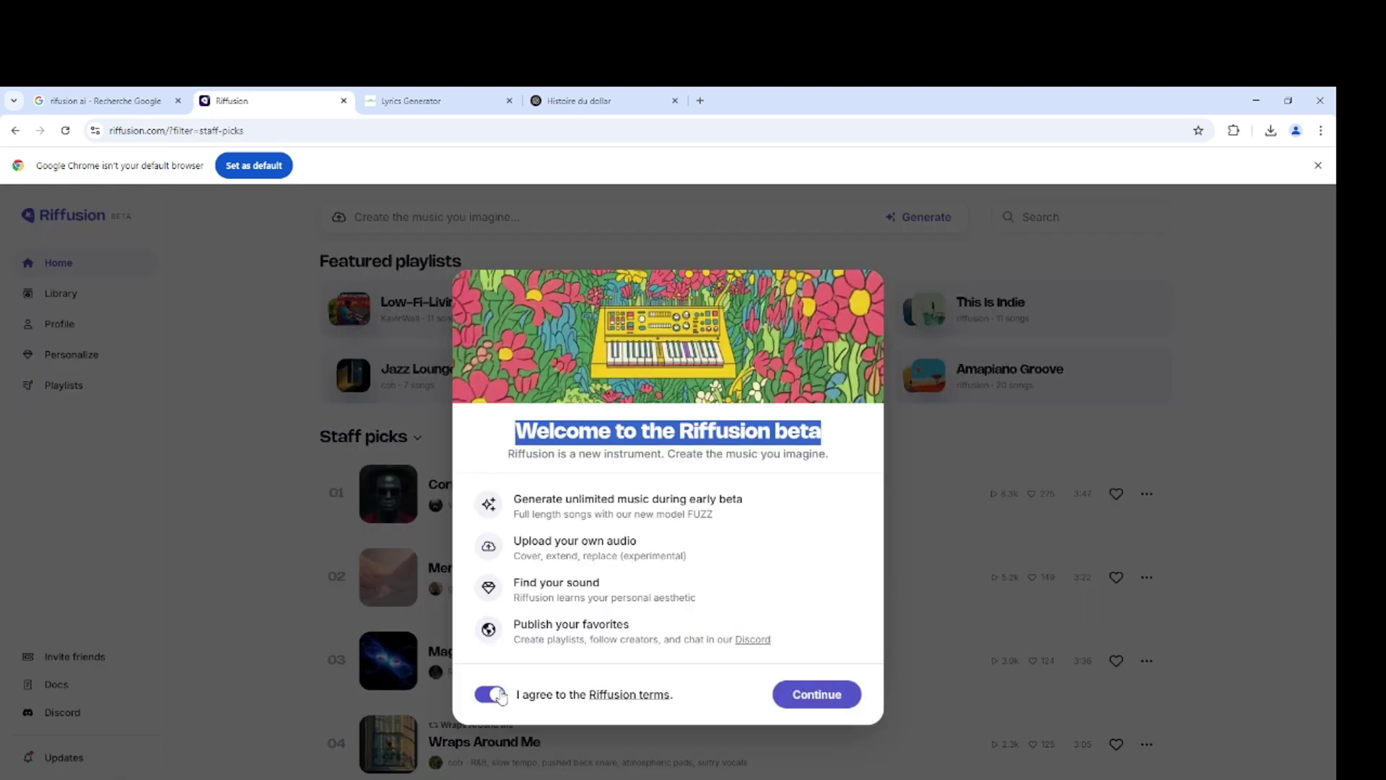
{"action": "left_click", "coordinate": [805, 699]}
{"action": "type", "text": "me1234"}
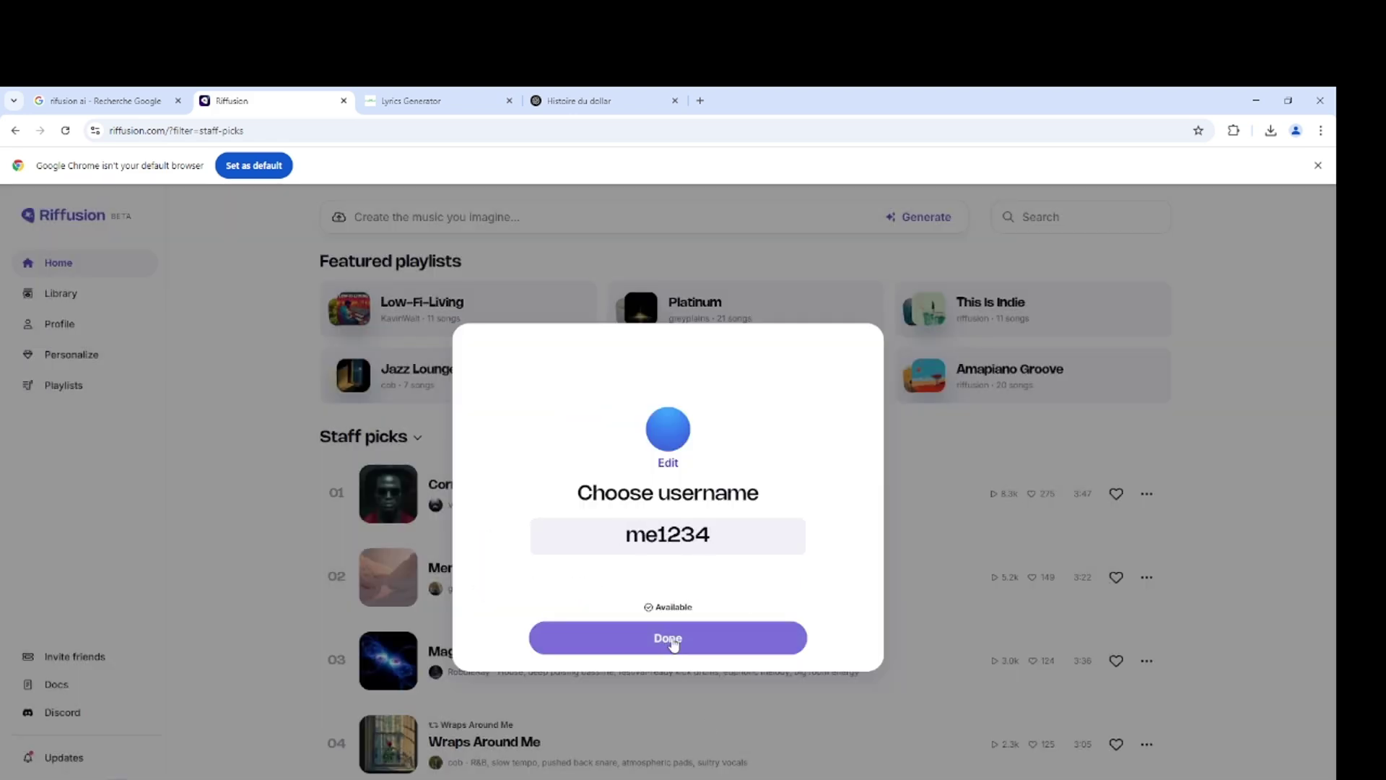
{"action": "left_click", "coordinate": [670, 638]}
Step: Play the song "What if i mess it up ?" from the Staff picks
{"action": "scroll", "coordinate": [622, 575], "scroll_direction": "down", "scroll_amount": 8}
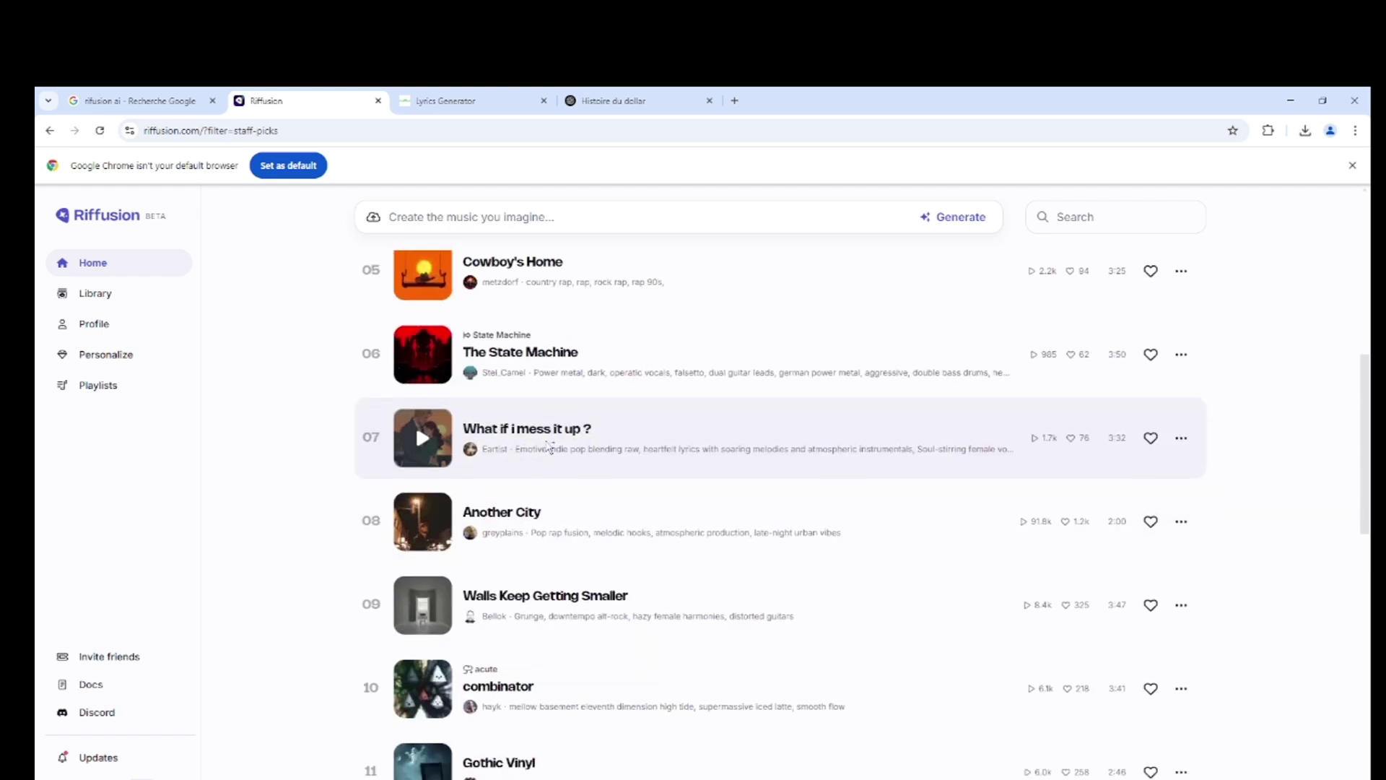
{"action": "left_click", "coordinate": [423, 438]}
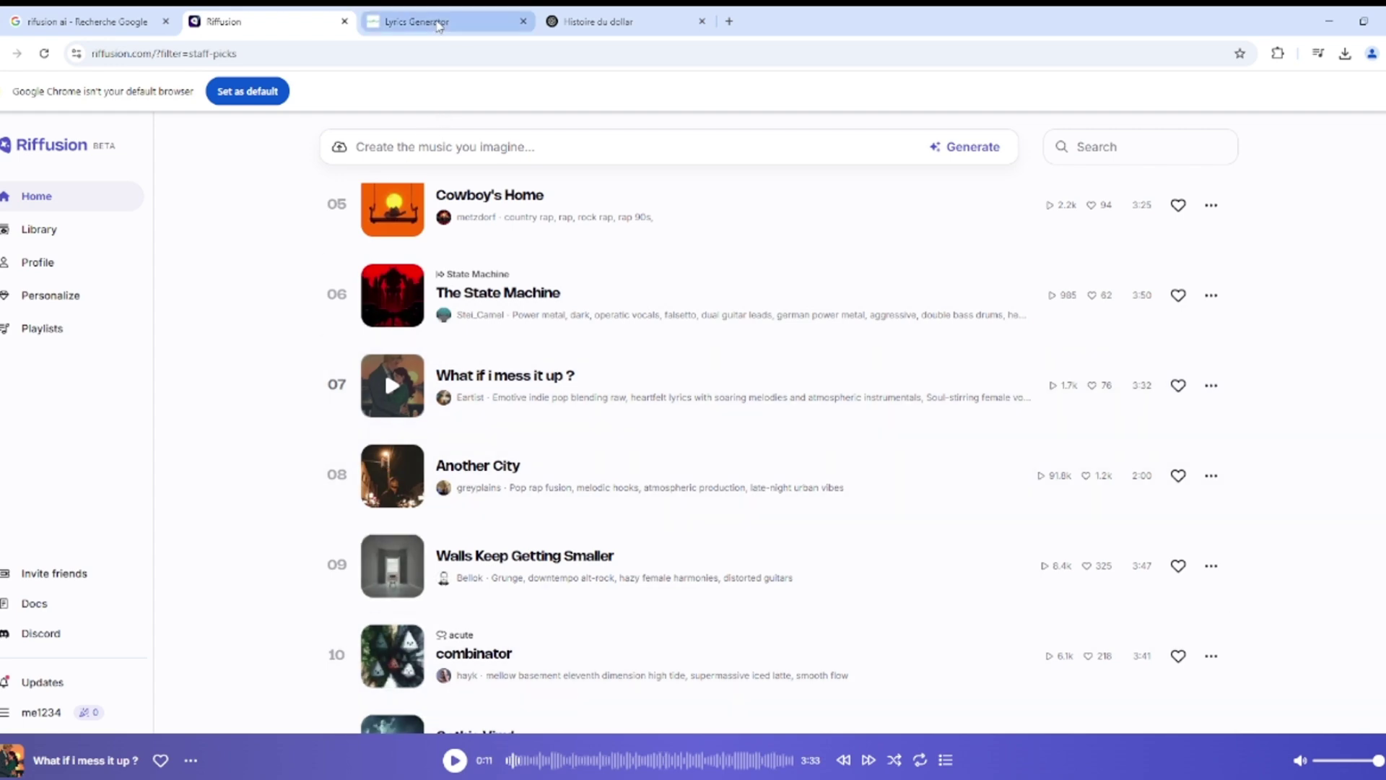
Step: Copy the generated "Living in the Slow Lane" lyrics, from Verse 1 to the Outro, on the BoredHumans Lyrics Generator page
{"action": "left_click", "coordinate": [417, 22]}
{"action": "scroll", "coordinate": [798, 544], "scroll_direction": "down", "scroll_amount": 3}
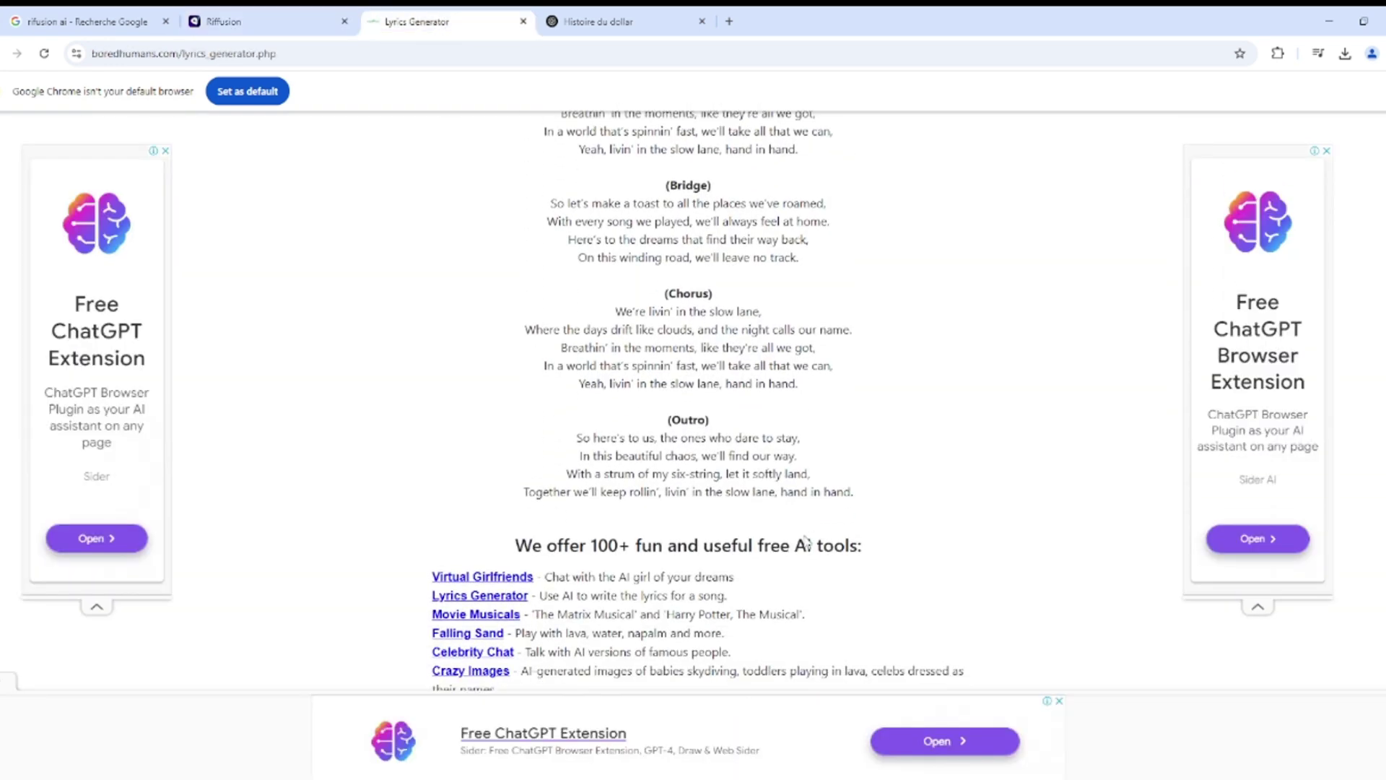
{"action": "left_click_drag", "start_coordinate": [553, 496], "coordinate": [543, 333]}
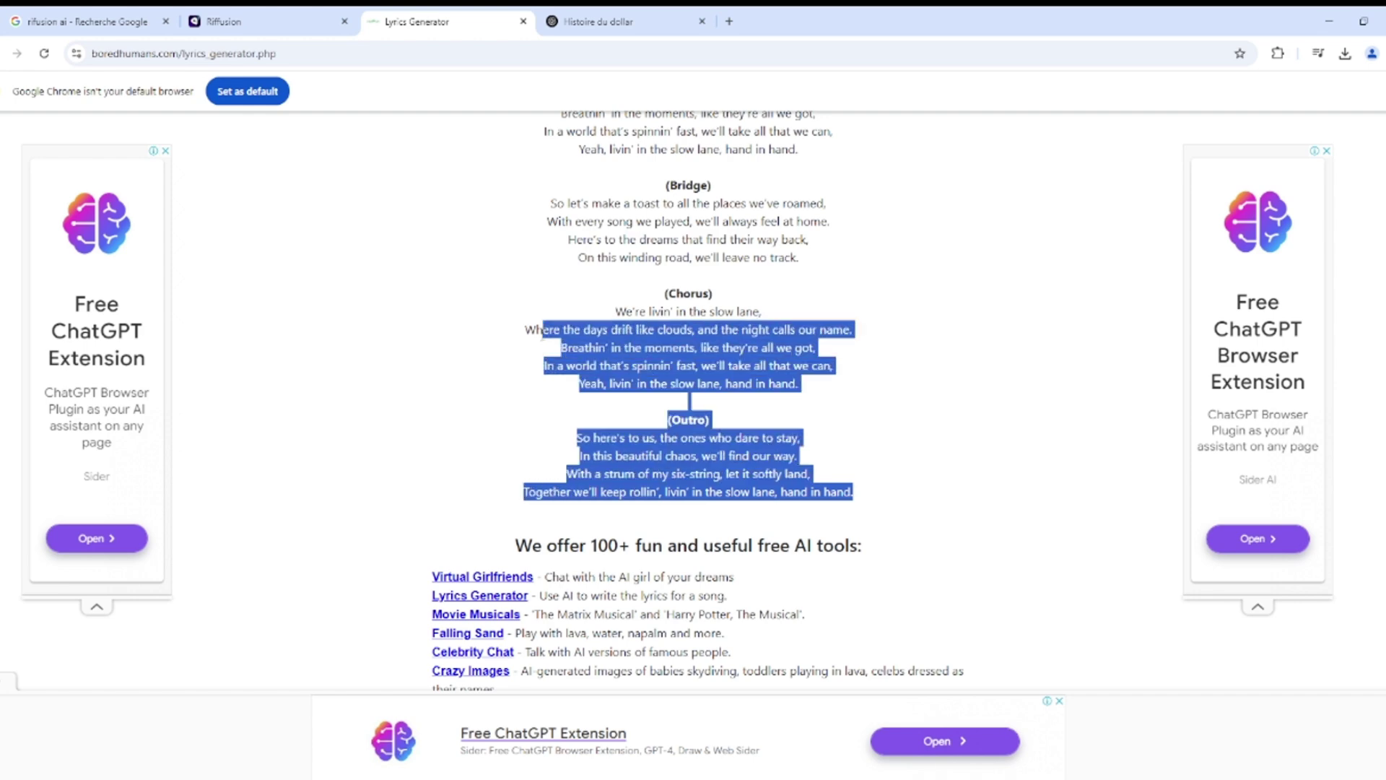
{"action": "left_click_drag", "start_coordinate": [534, 253], "coordinate": [662, 326]}
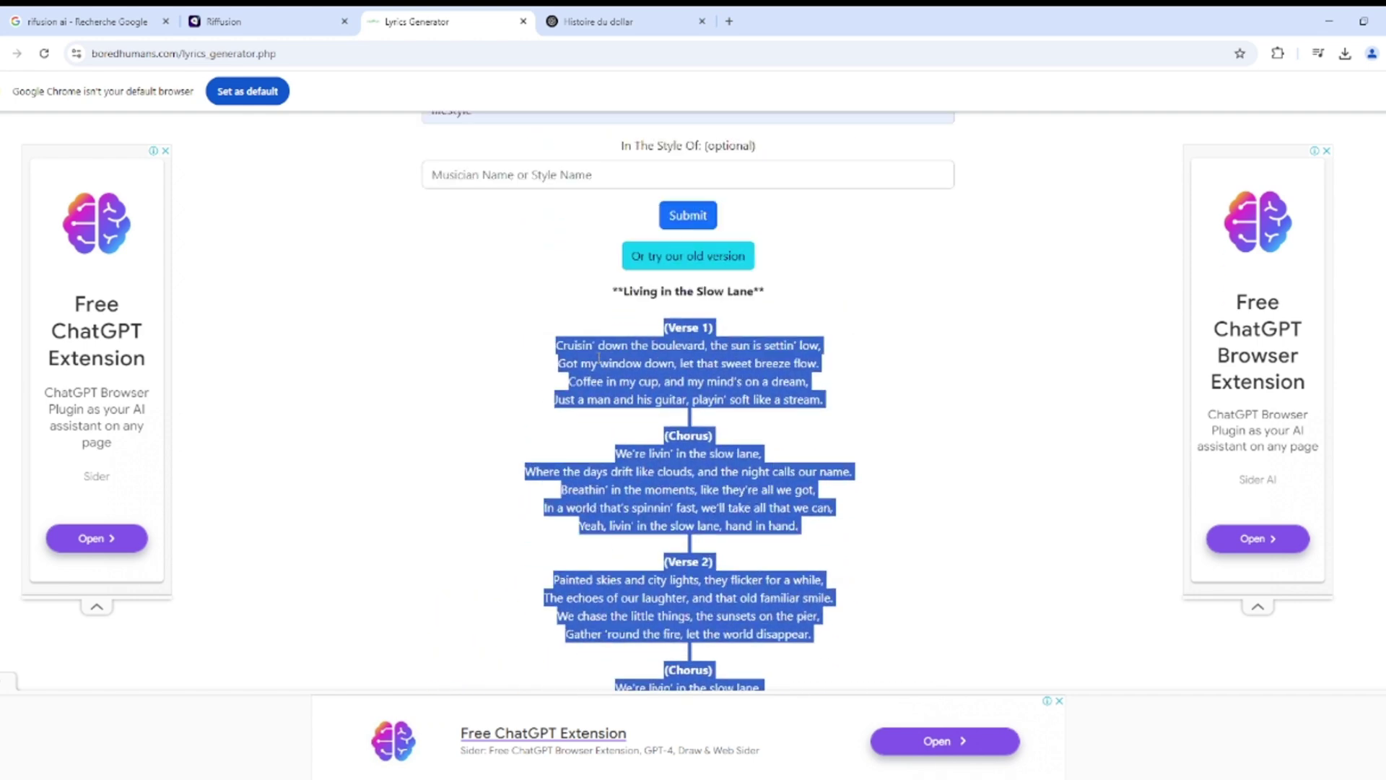
{"action": "right_click", "coordinate": [609, 375]}
{"action": "left_click", "coordinate": [619, 379]}
Step: Paste the copied lyrics into Riffusion's Compose lyrics and generate the song
{"action": "left_click", "coordinate": [261, 22]}
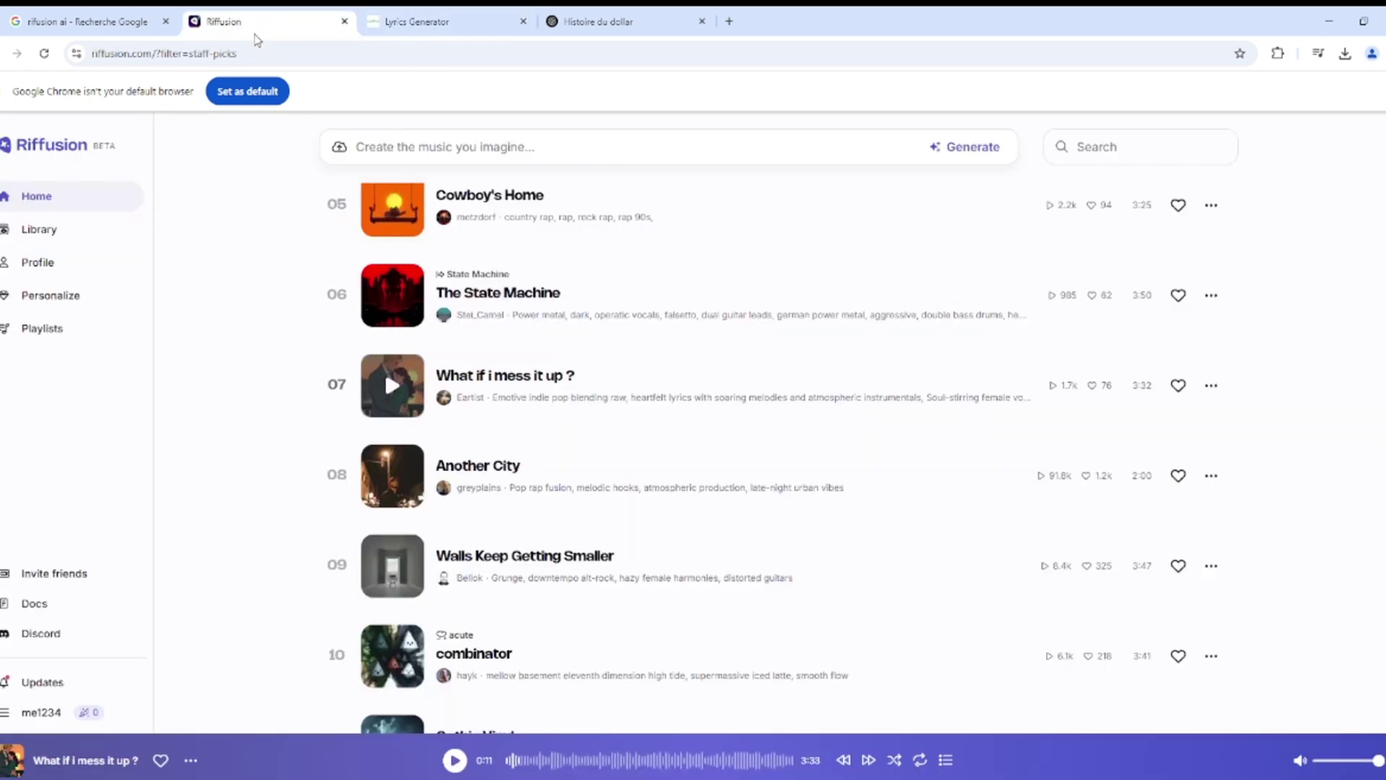
{"action": "left_click", "coordinate": [576, 151]}
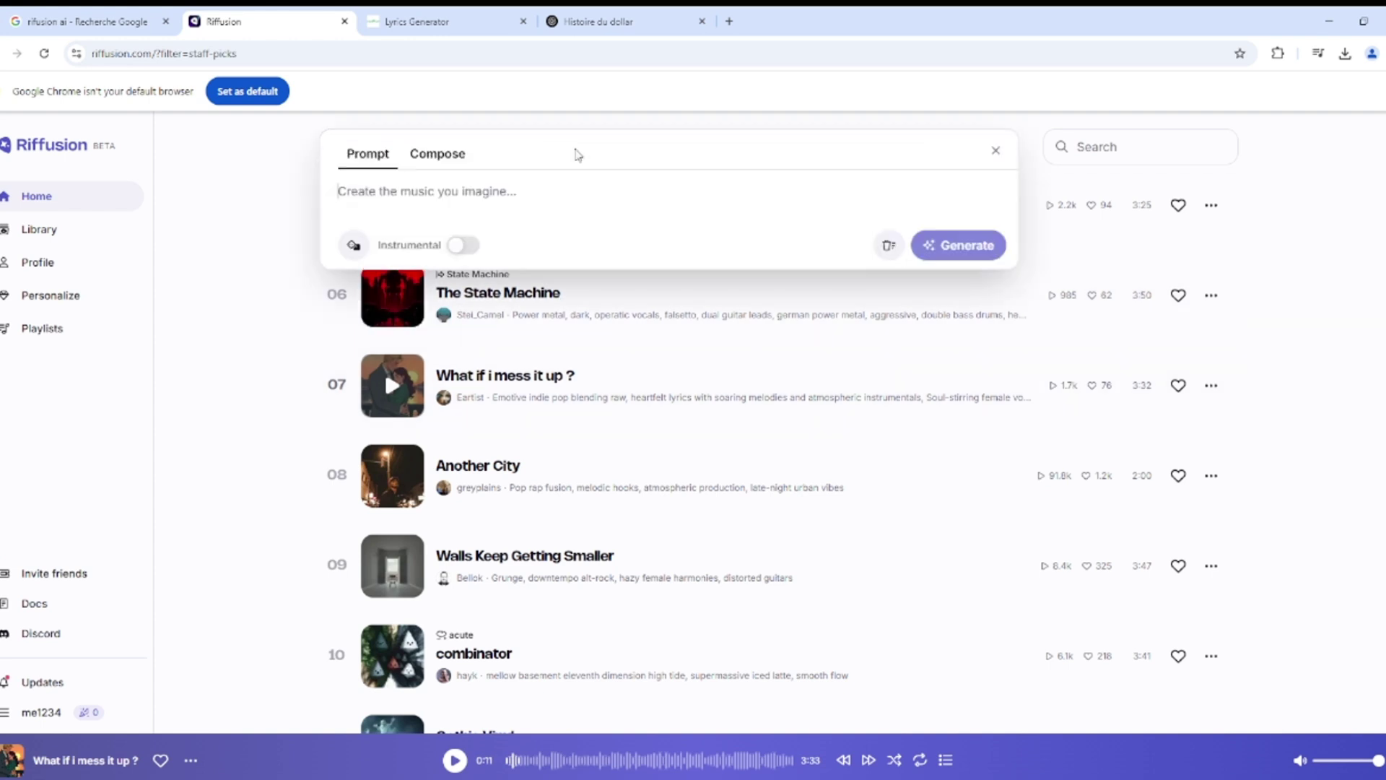
{"action": "left_click", "coordinate": [426, 156]}
{"action": "left_click", "coordinate": [389, 212]}
{"action": "key", "text": "ctrl+v"}
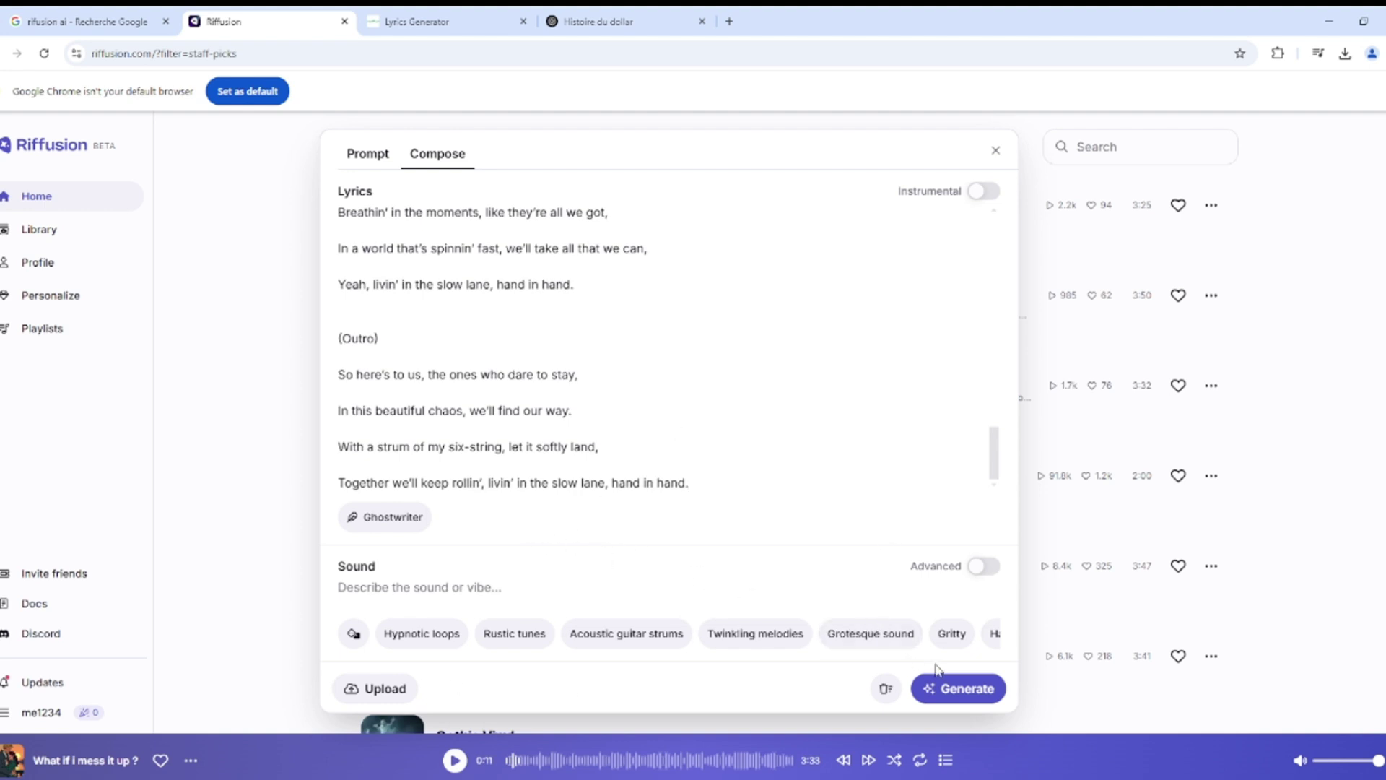
{"action": "left_click", "coordinate": [953, 690]}
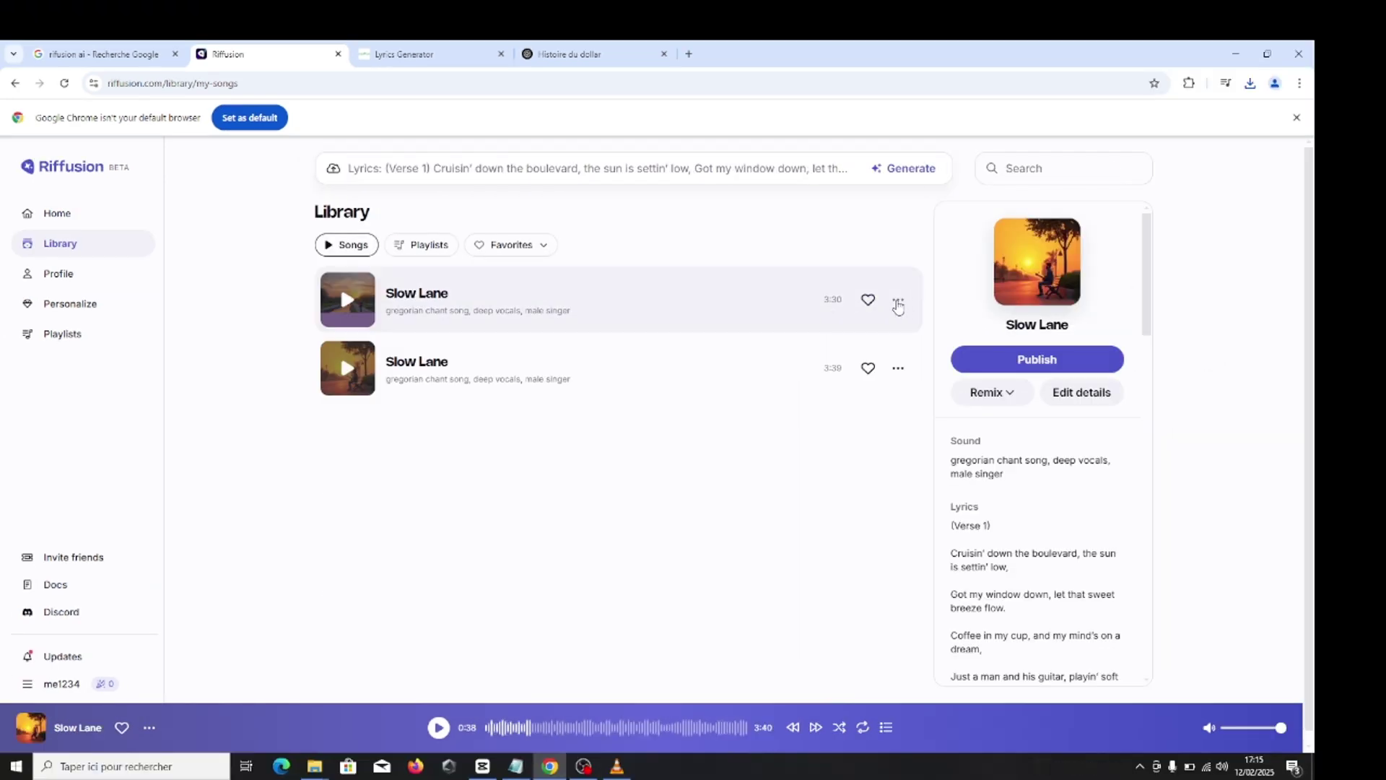
Step: Open the options of the first Slow Lane song in the library and play that version
{"action": "left_click", "coordinate": [898, 304]}
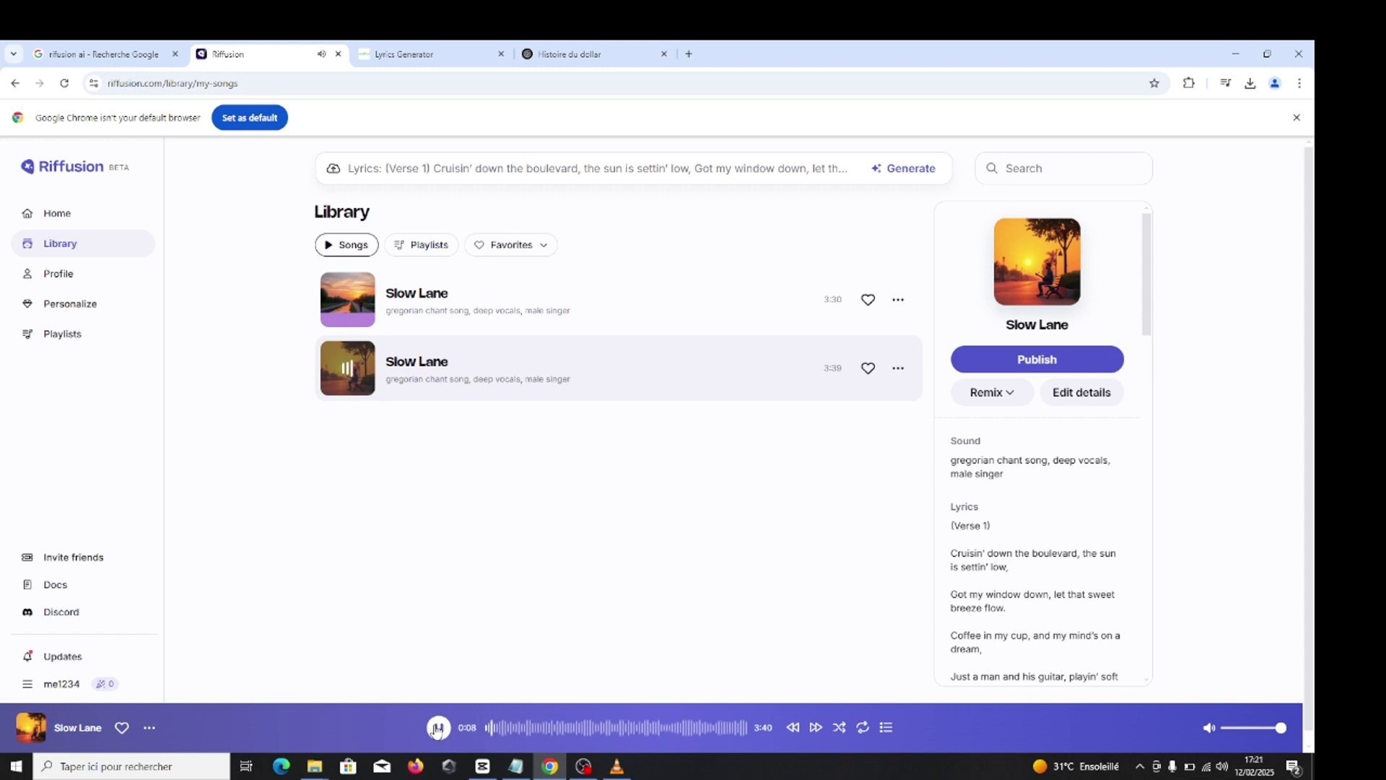
{"action": "left_click", "coordinate": [347, 299]}
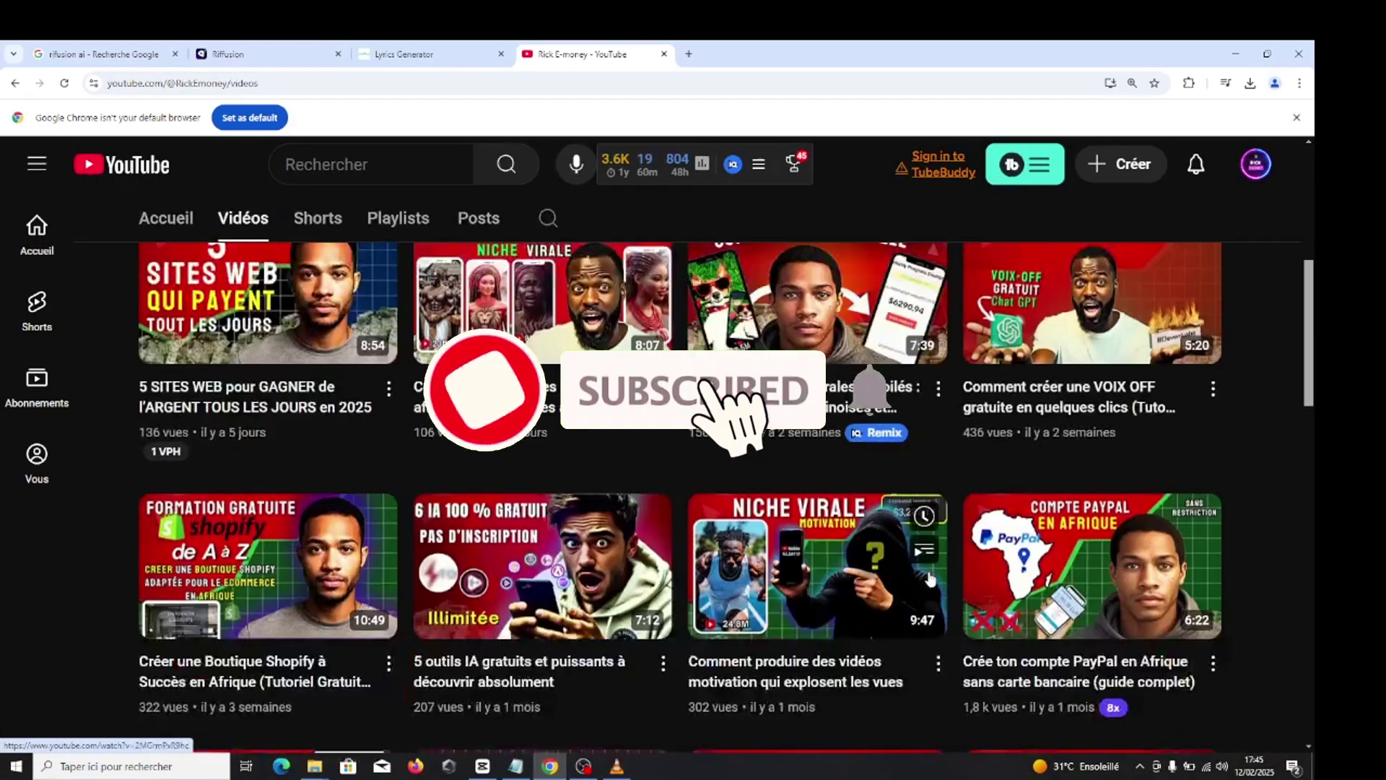
Step: Look through the published videos on the YouTube channel page
{"action": "scroll", "coordinate": [193, 500], "scroll_direction": "down", "scroll_amount": 2}
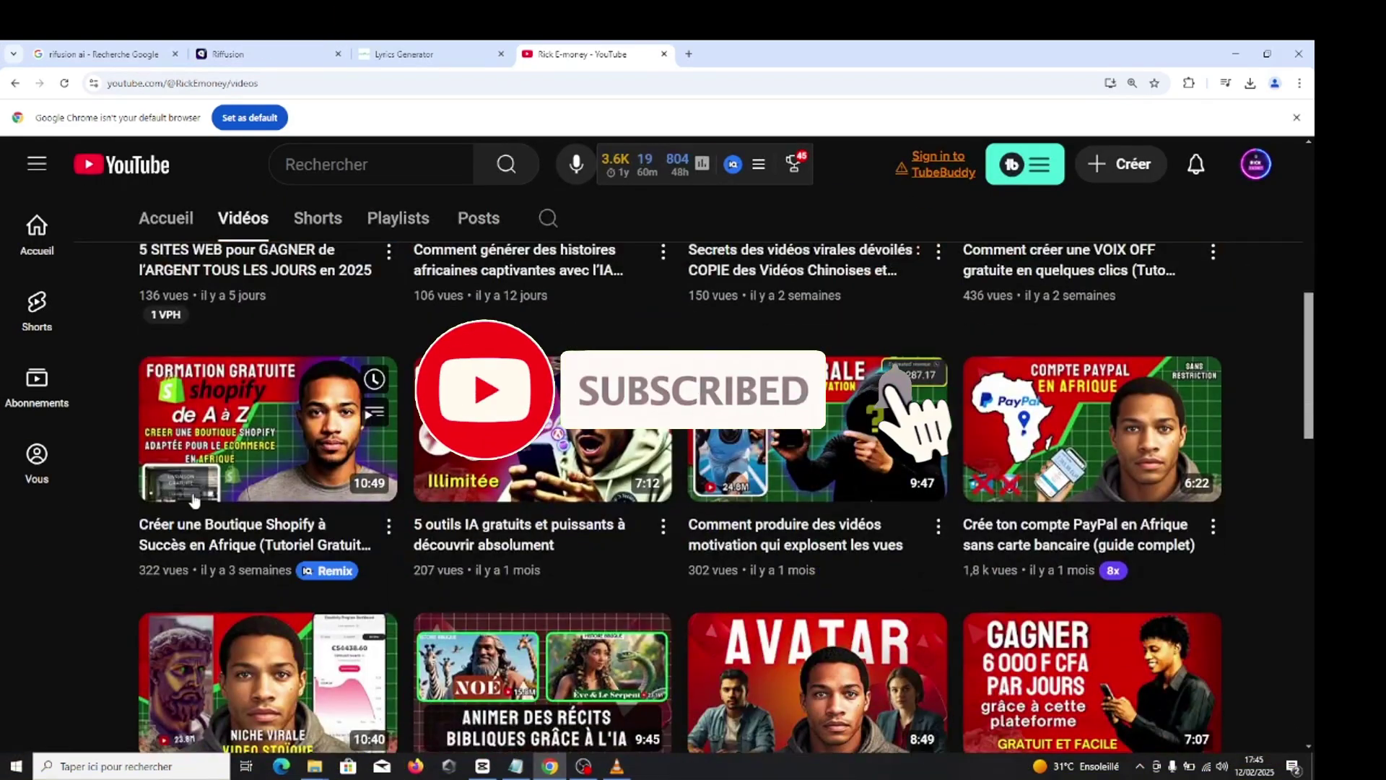
{"action": "scroll", "coordinate": [351, 519], "scroll_direction": "down", "scroll_amount": 3}
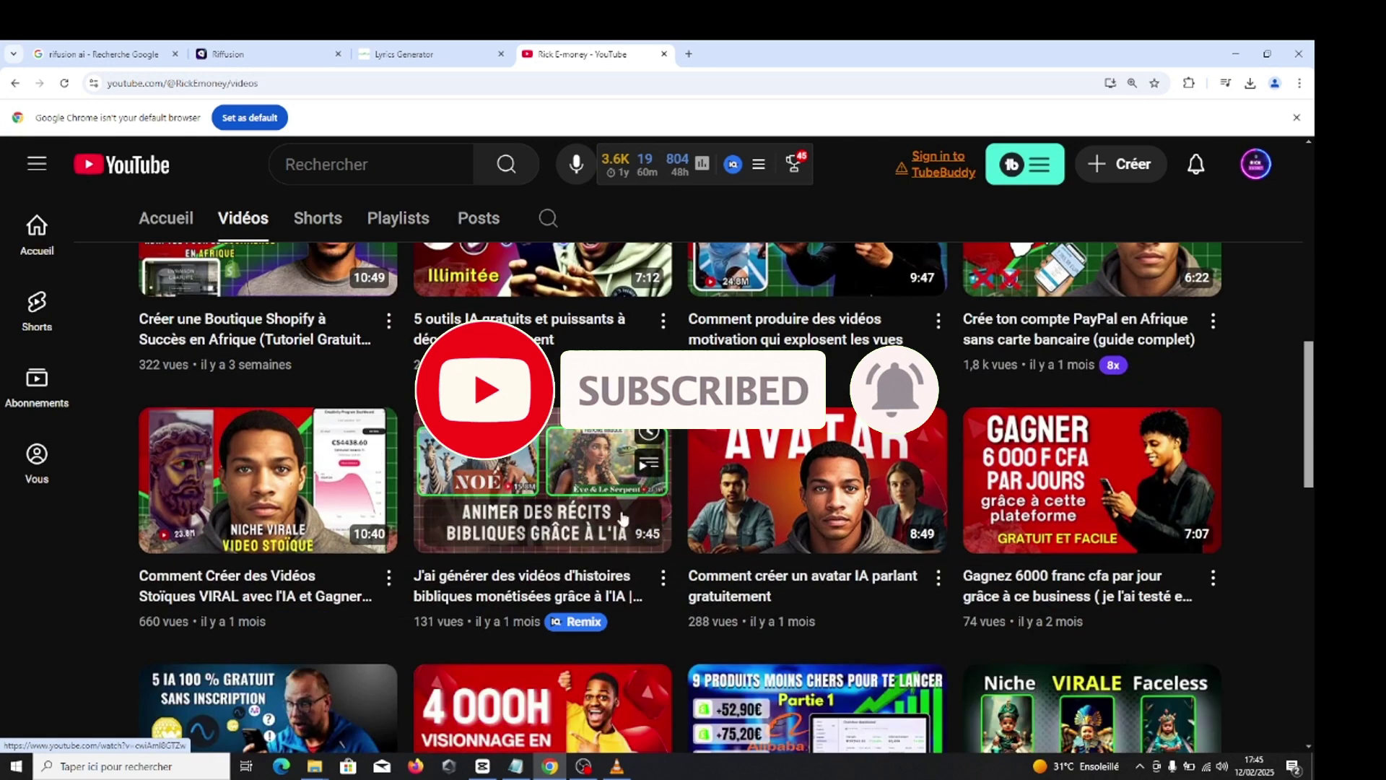